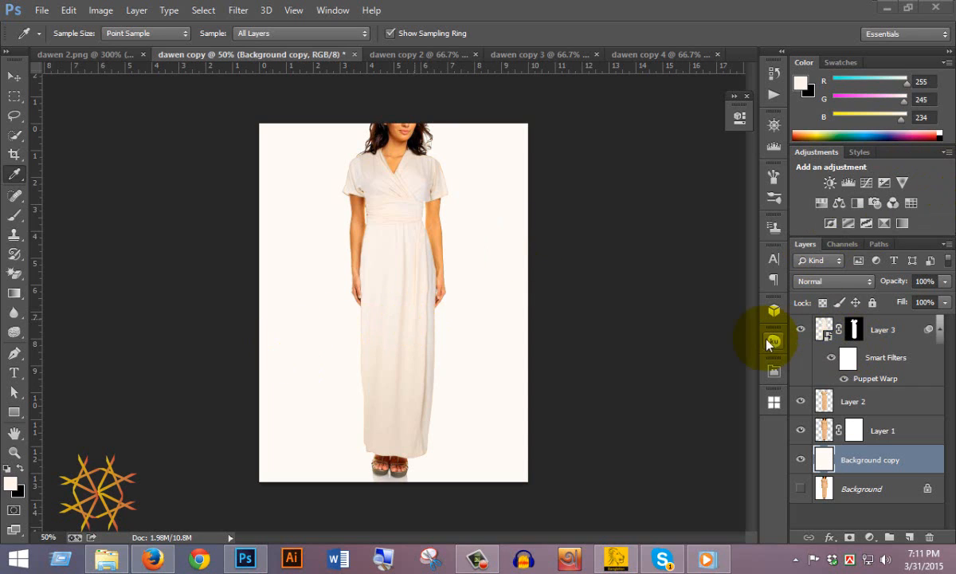
Hide Layer 3 in dawen copy and clear the selection around the dress in dawen 2.png.
click(800, 328)
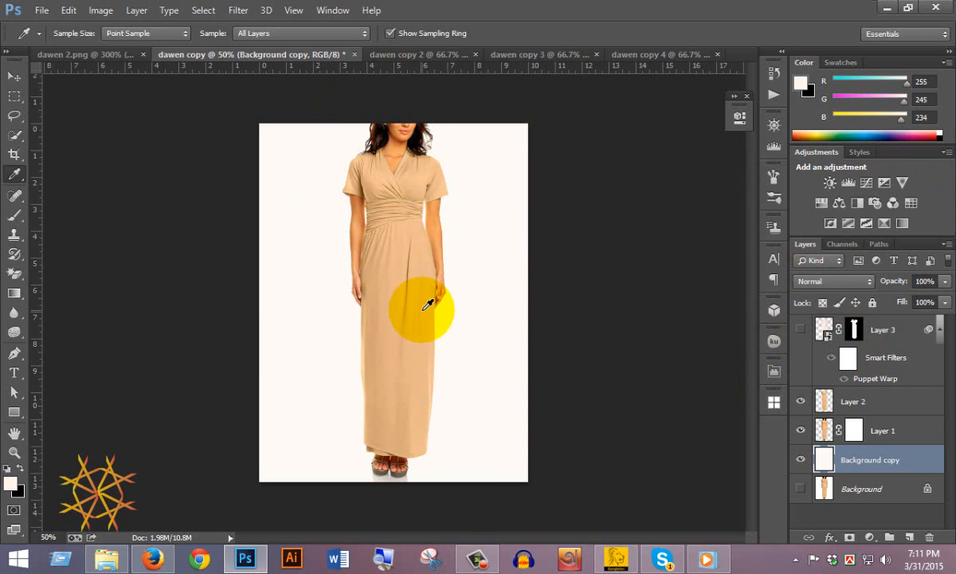
click(76, 54)
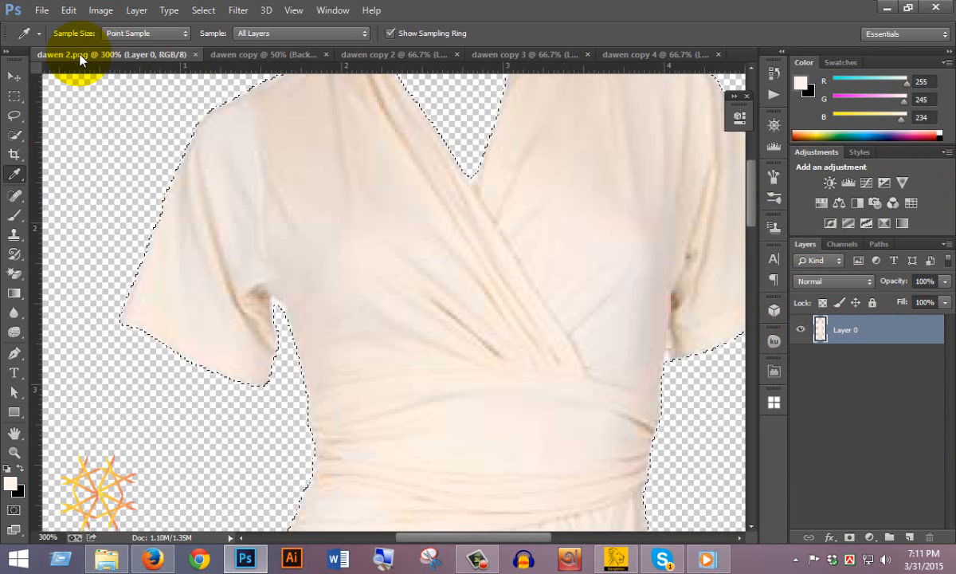
scroll(549, 253, up, 3)
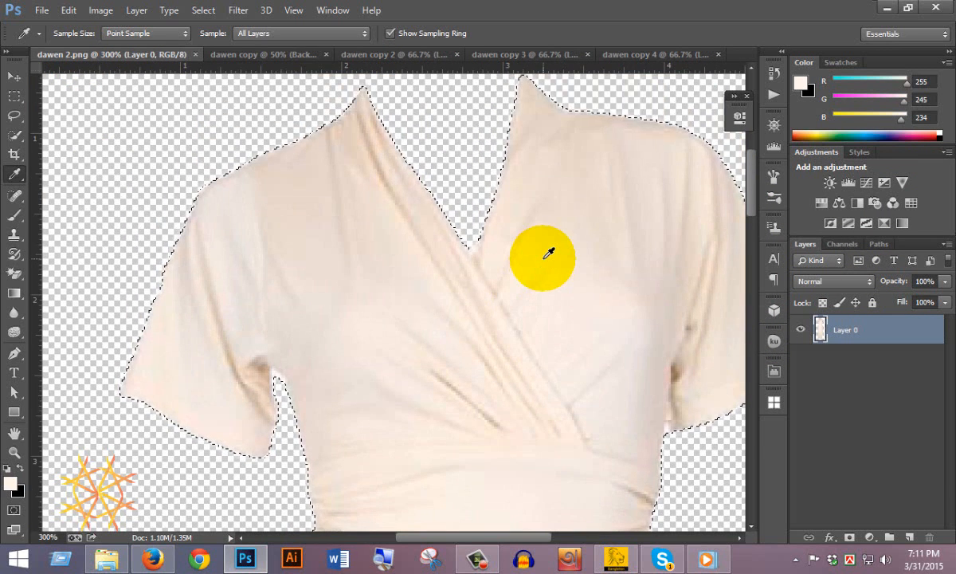
key(ctrl+d)
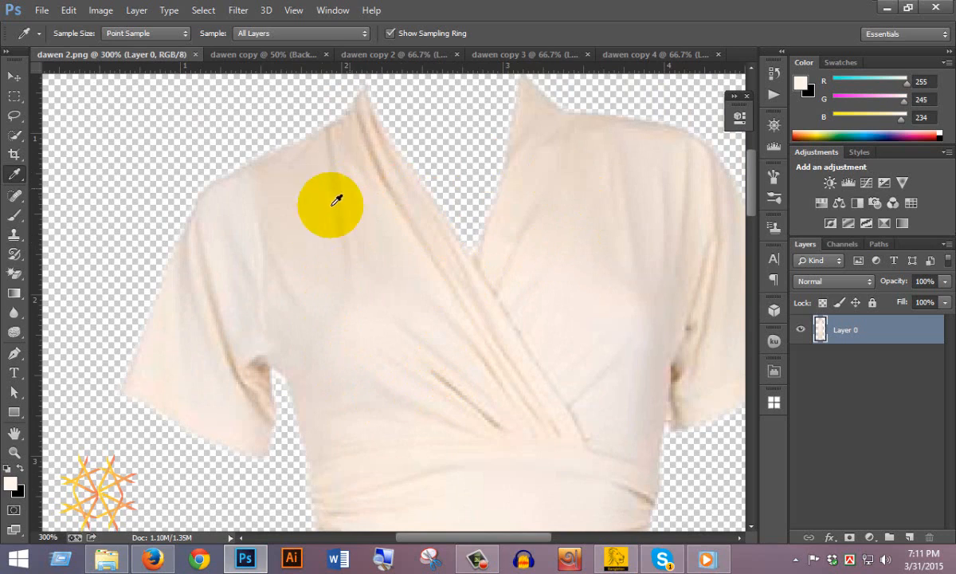
ctrl+alt+click(414, 235)
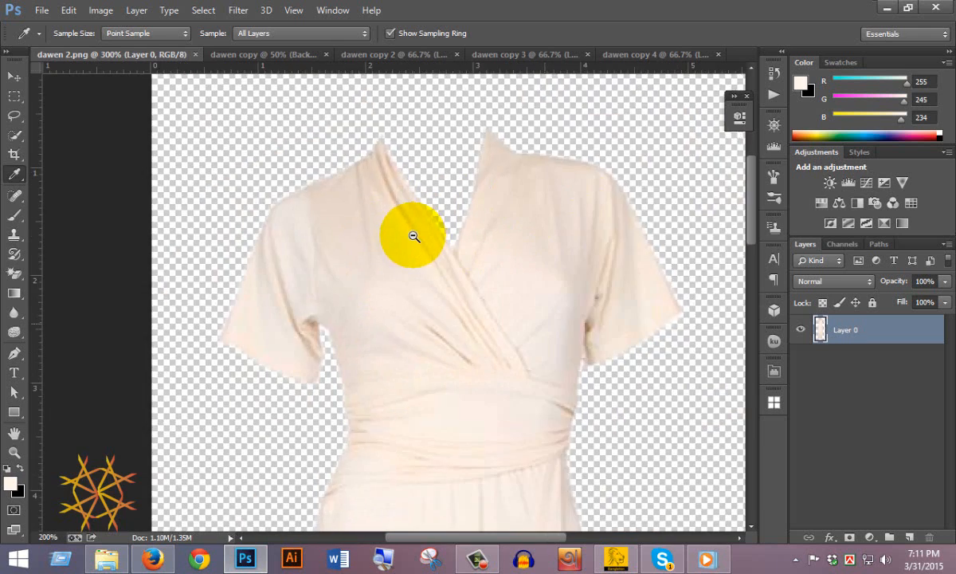
ctrl+alt+click(413, 236)
scroll(421, 282, down, 1)
scroll(426, 276, down, 3)
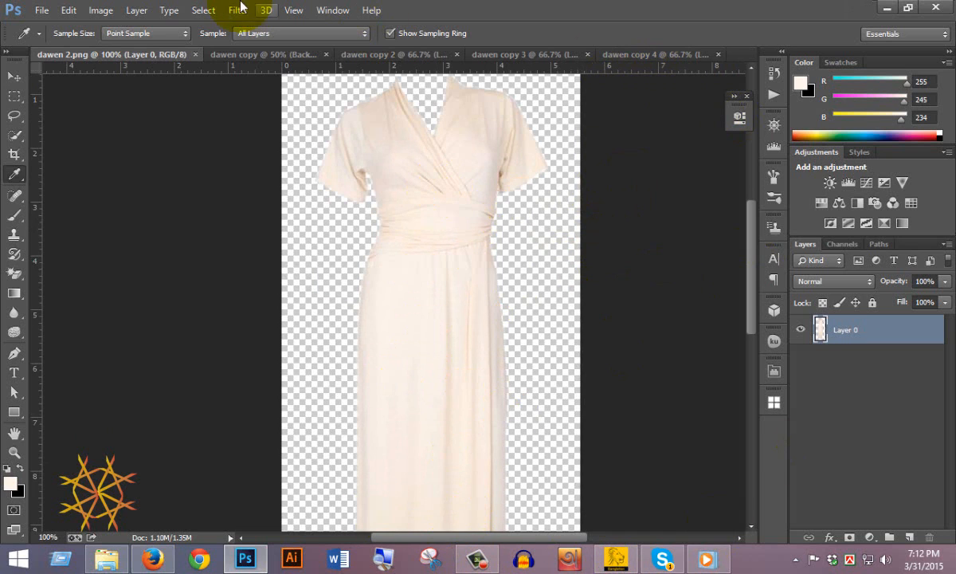
Switch to Firefox and look over the open Facebook profile page.
click(152, 560)
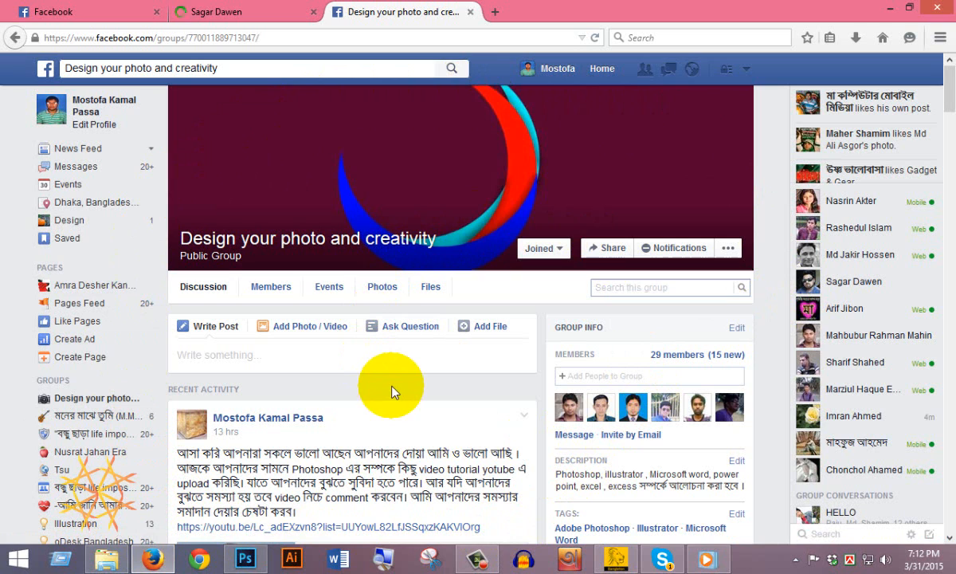
click(243, 13)
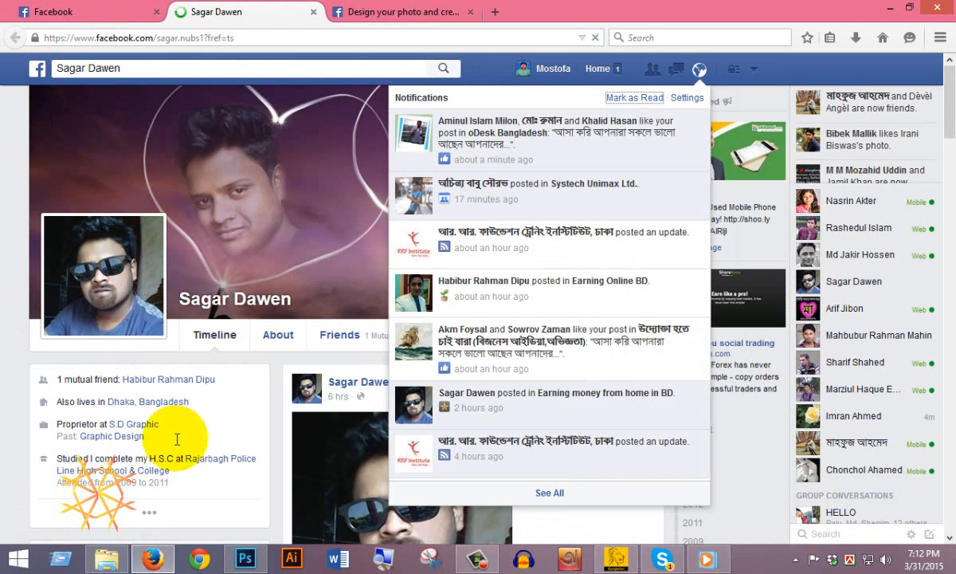
click(3, 130)
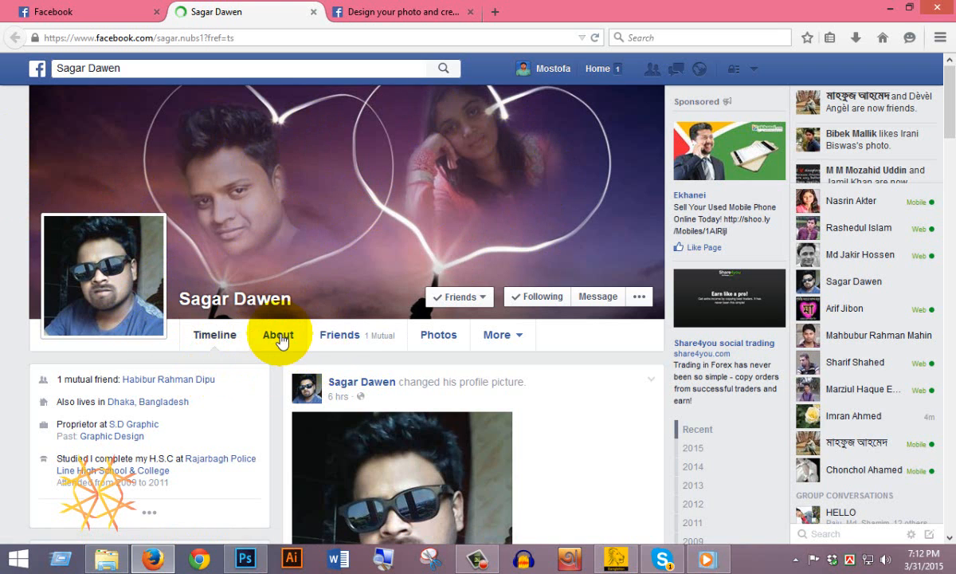
scroll(275, 338, down, 3)
scroll(278, 334, down, 3)
scroll(279, 336, up, 6)
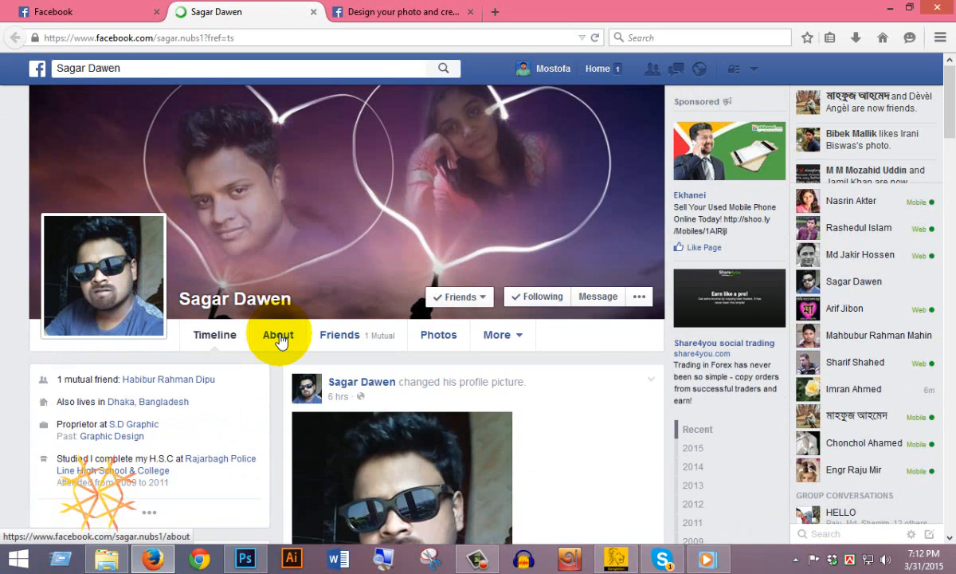
Look through the posts of the "Design your photo and creativity" Facebook group and switch back to Photoshop.
click(392, 16)
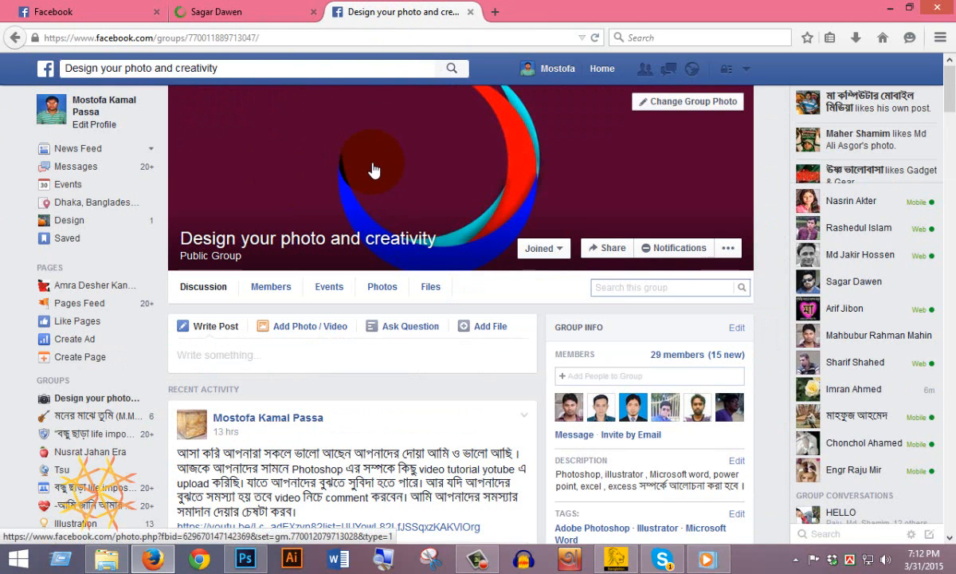
scroll(374, 165, down, 10)
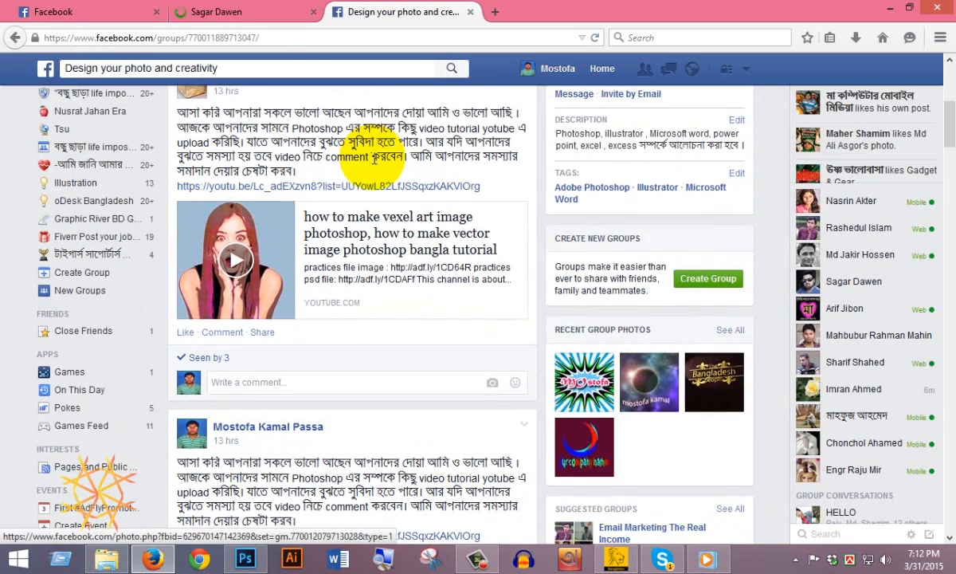
scroll(375, 165, up, 10)
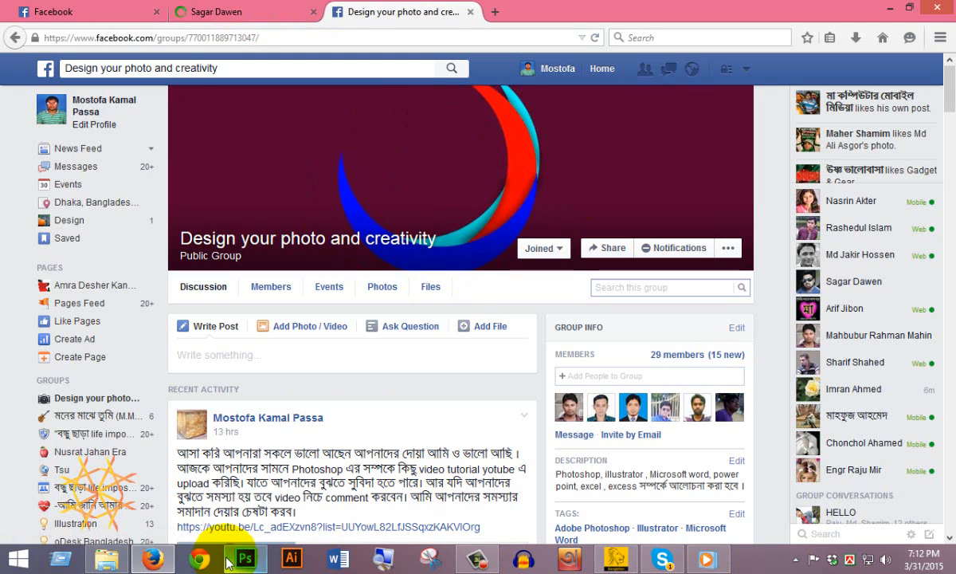
mouse_move(259, 541)
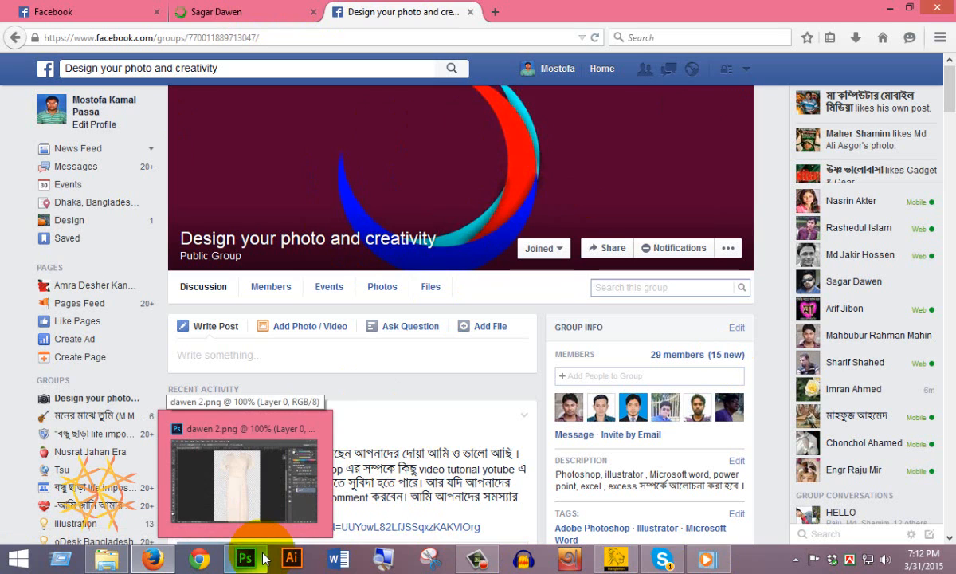
click(247, 560)
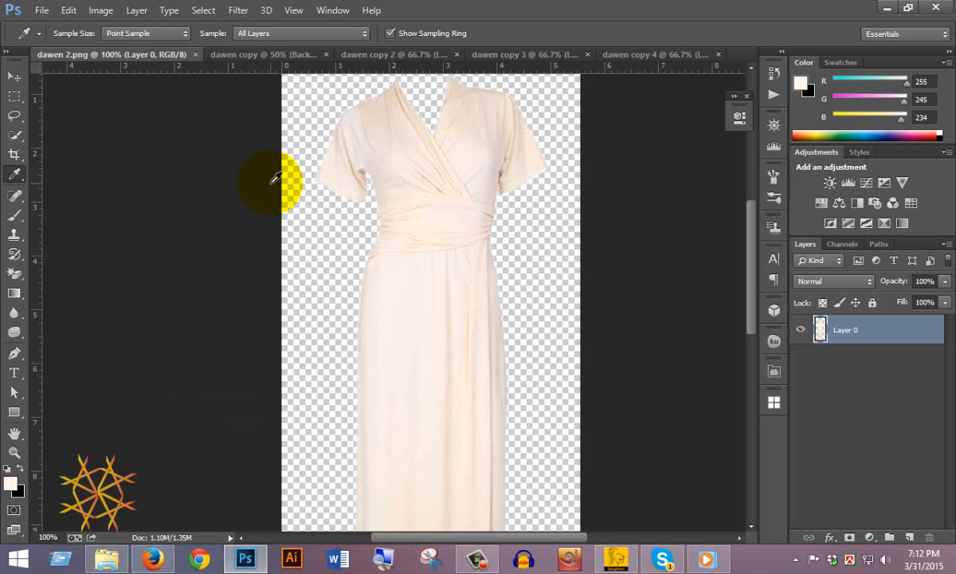
Examine the dress in dawen copy and dawen copy 2, including the latter's clipped Hue/Saturation adjustment layer.
click(263, 54)
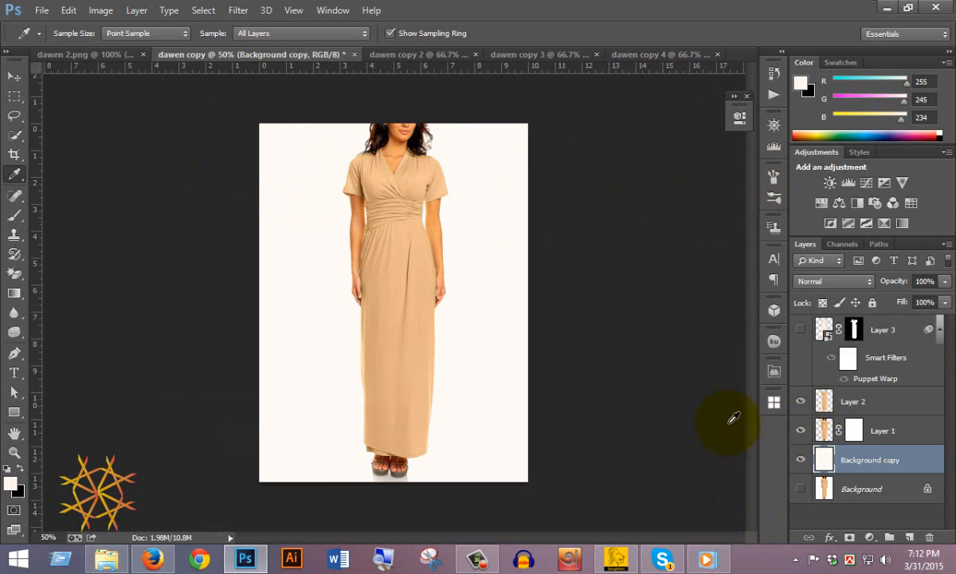
click(428, 53)
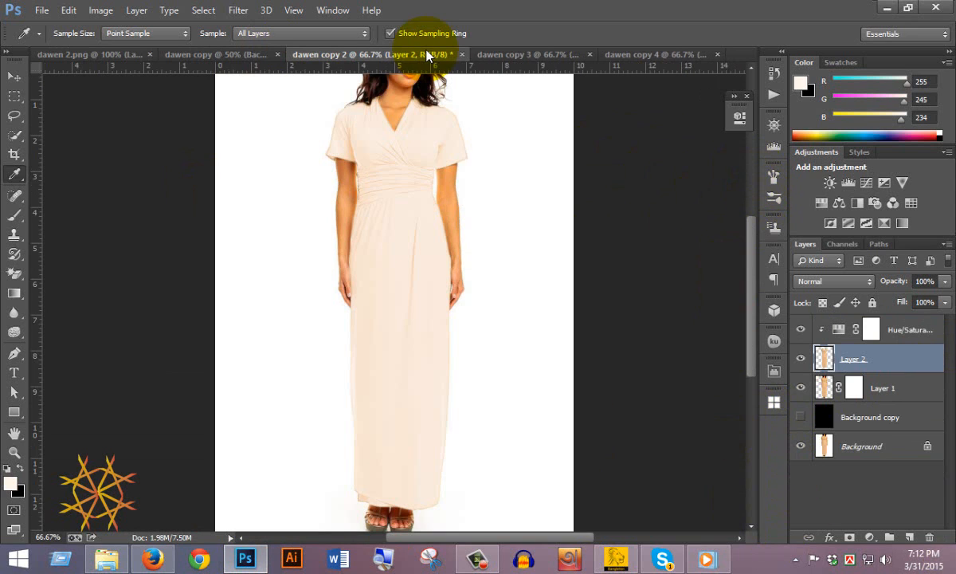
scroll(459, 160, up, 5)
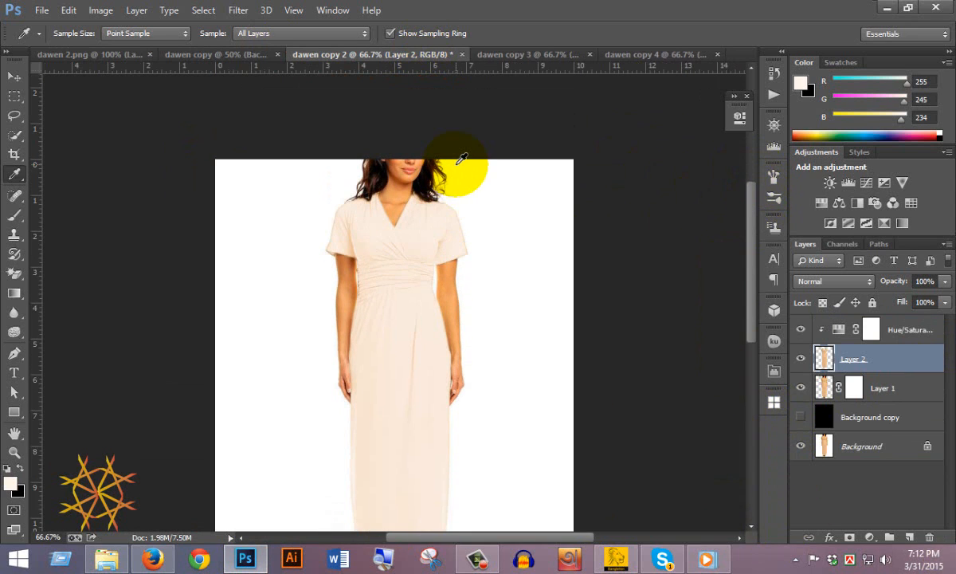
scroll(461, 158, down, 4)
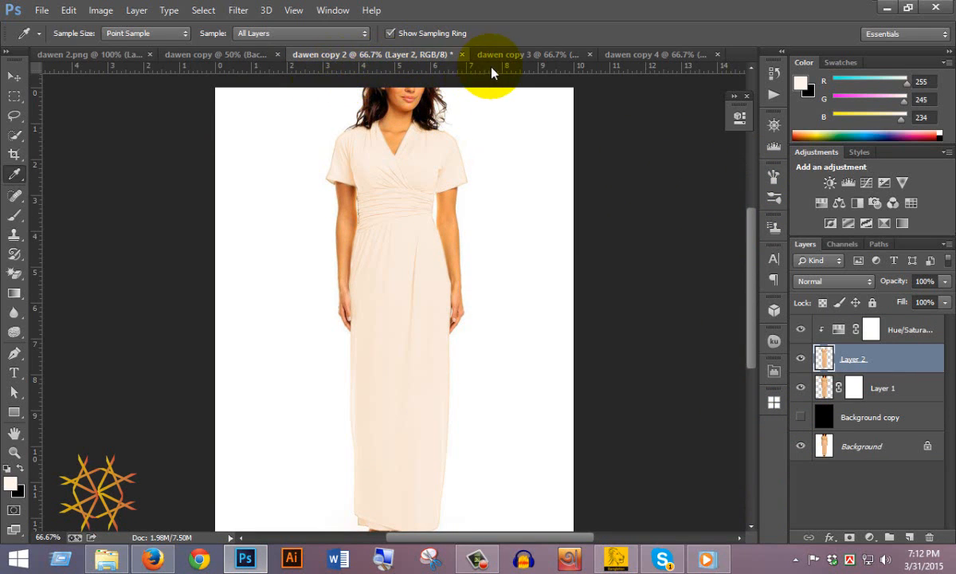
click(842, 333)
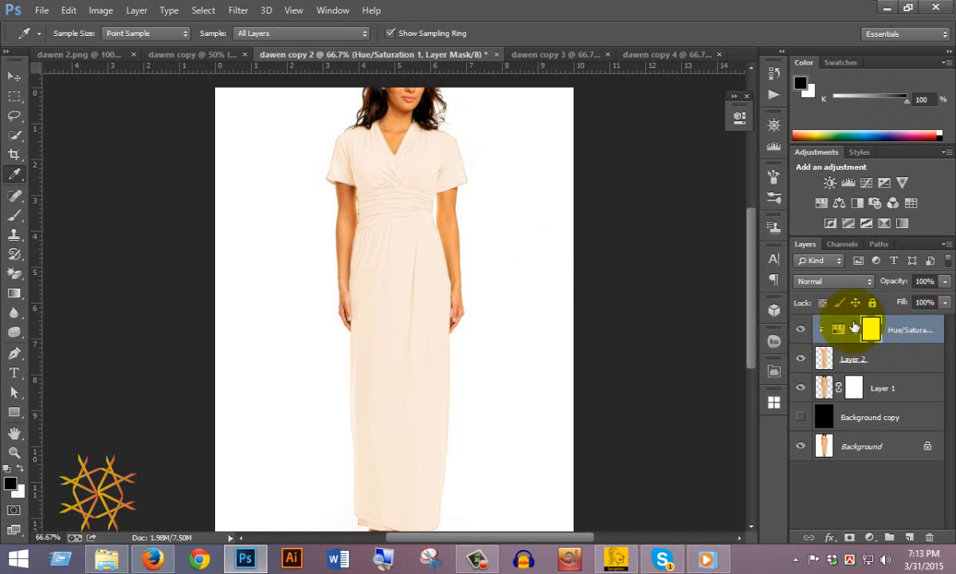
Compare the dress versions in dawen copy 2, 3 and 4, checking Layer 2 copy and Layer 2 copy 2 in dawen copy 4.
click(550, 54)
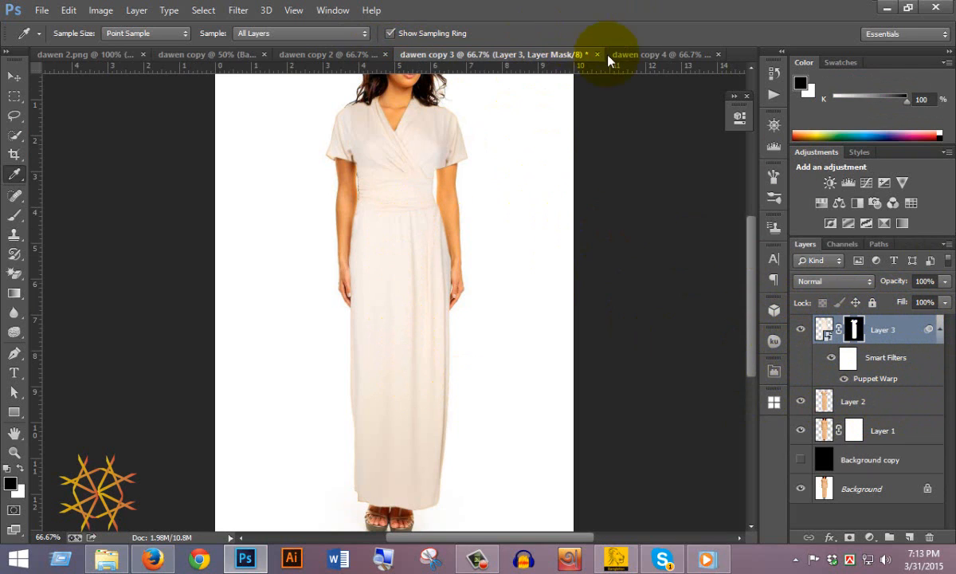
click(637, 56)
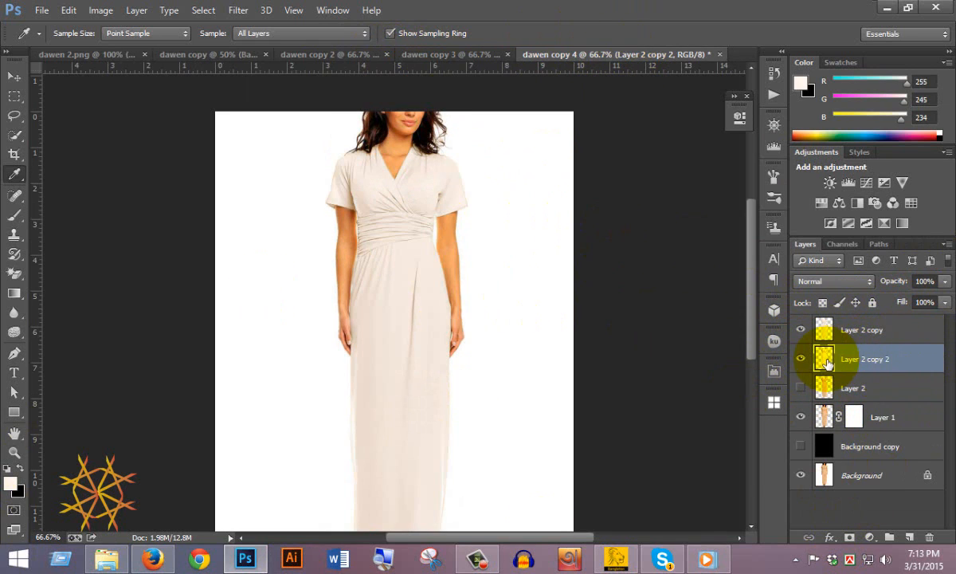
click(892, 331)
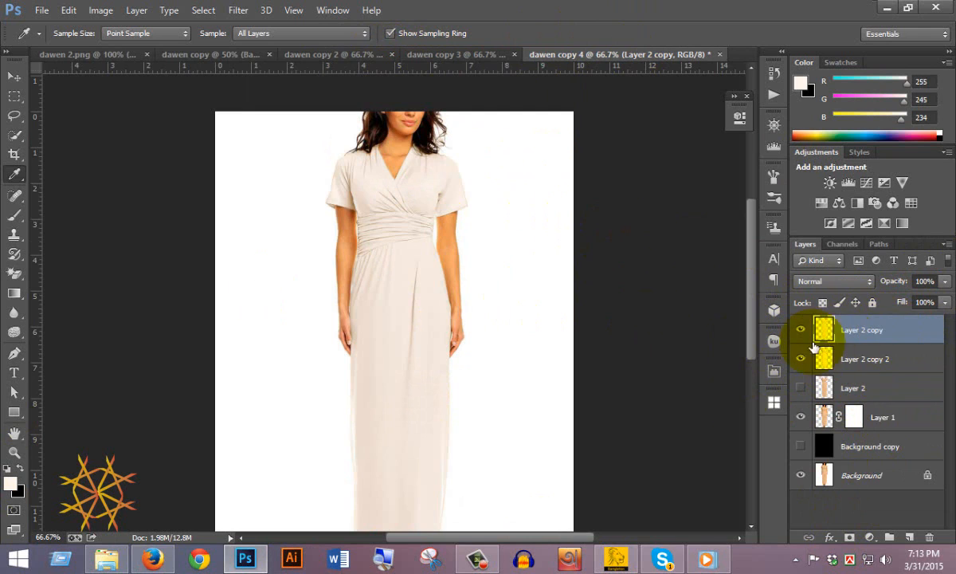
click(879, 369)
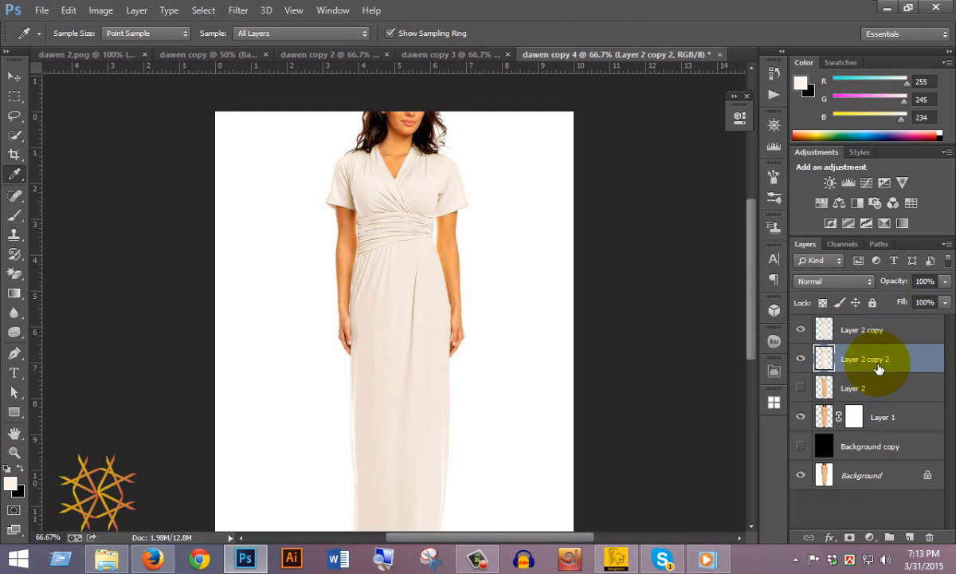
click(438, 55)
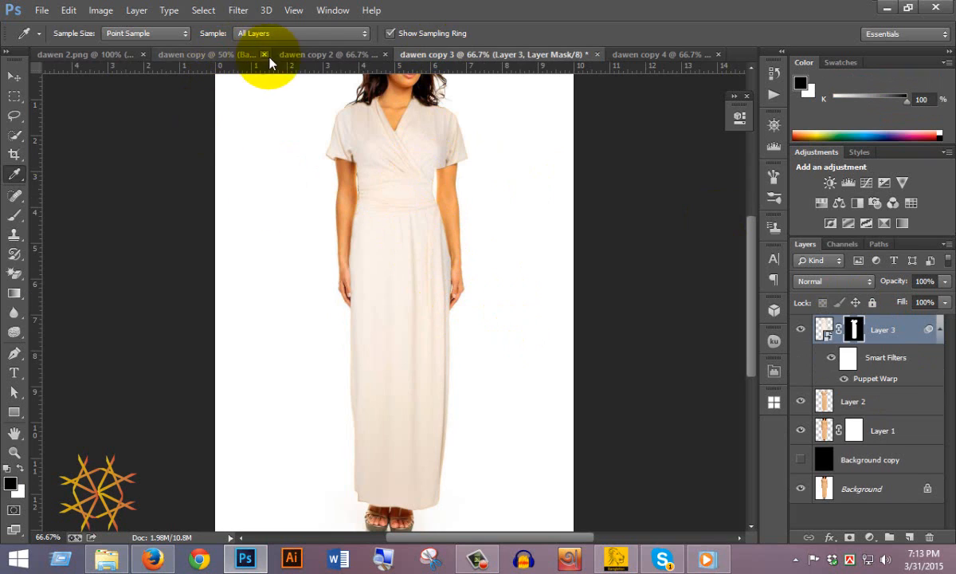
click(304, 57)
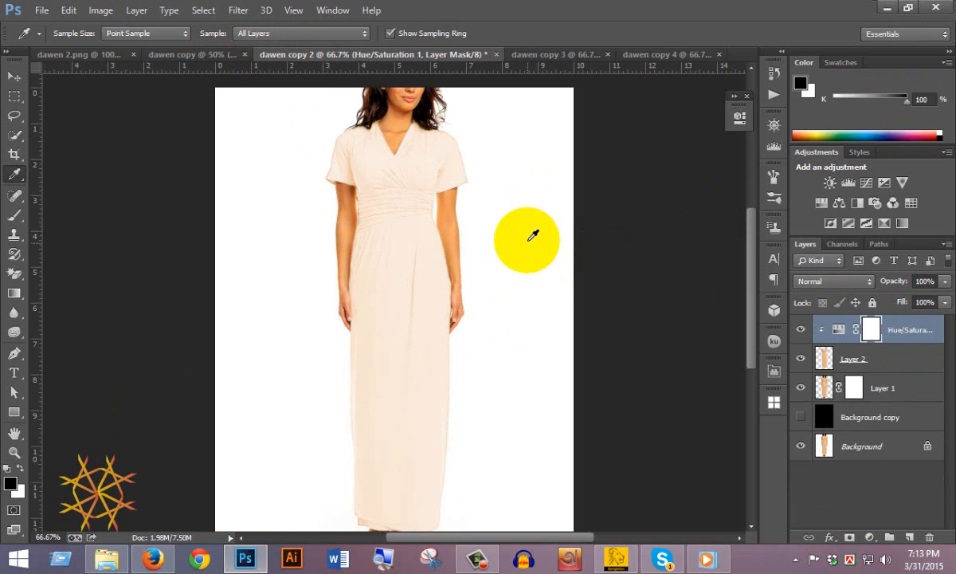
click(684, 54)
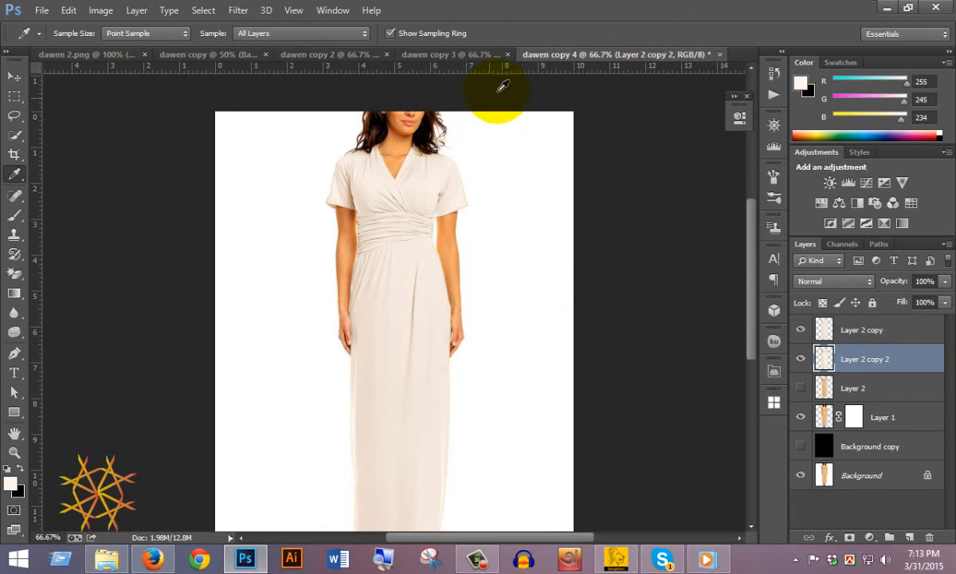
Close dawen copy 4 and dawen copy 3 without saving their changes.
click(720, 54)
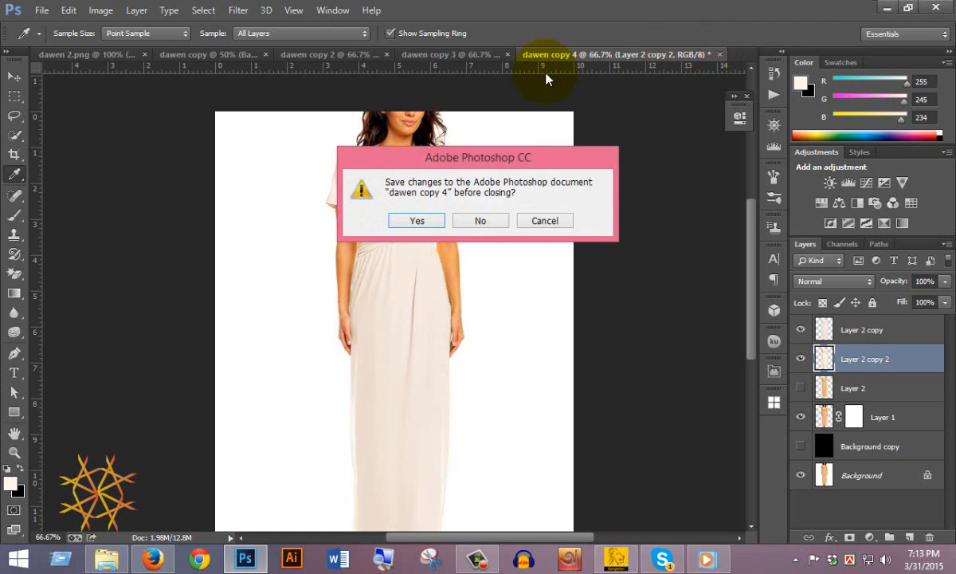
click(475, 221)
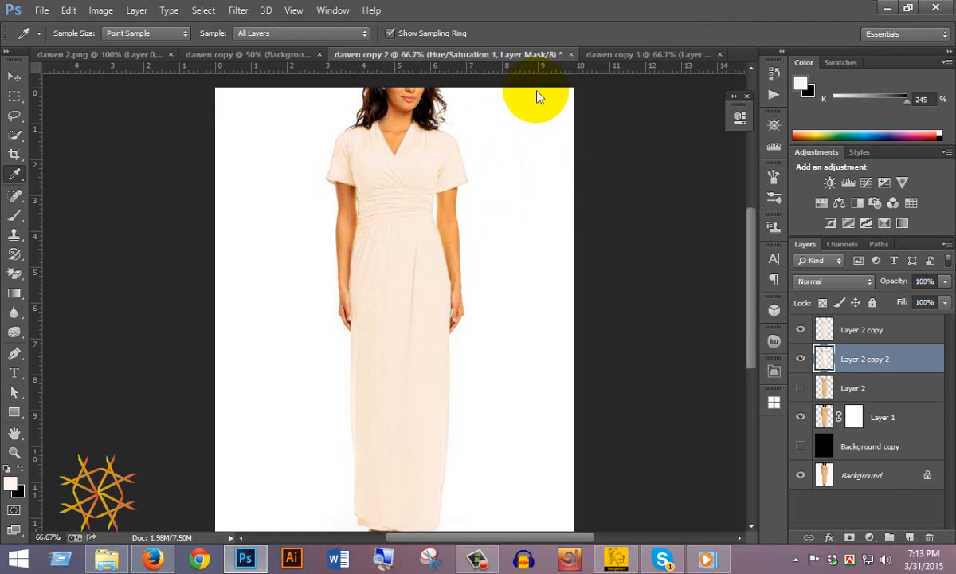
click(719, 55)
click(483, 220)
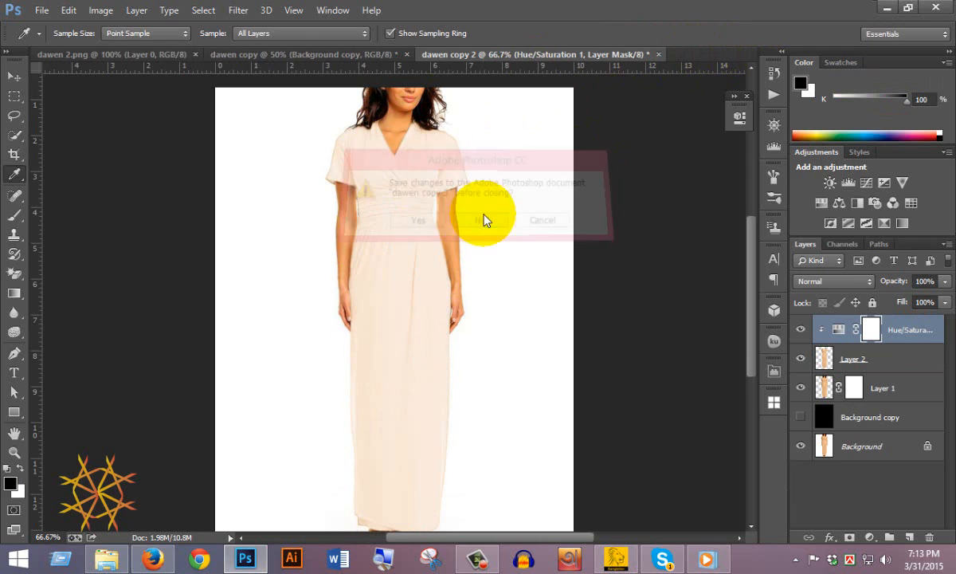
Compare dawen copy with dawen copy 2 and close dawen copy without saving its changes.
click(338, 54)
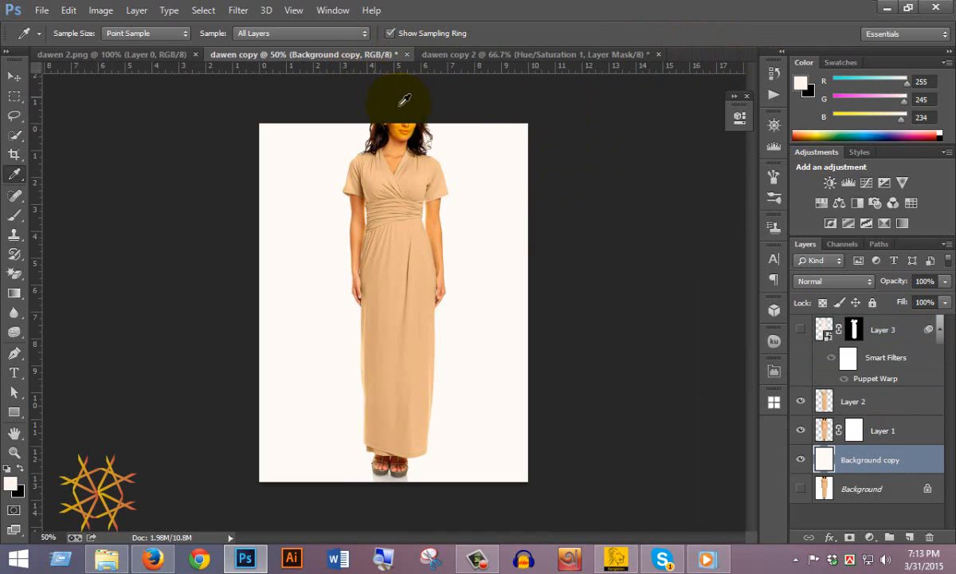
click(486, 53)
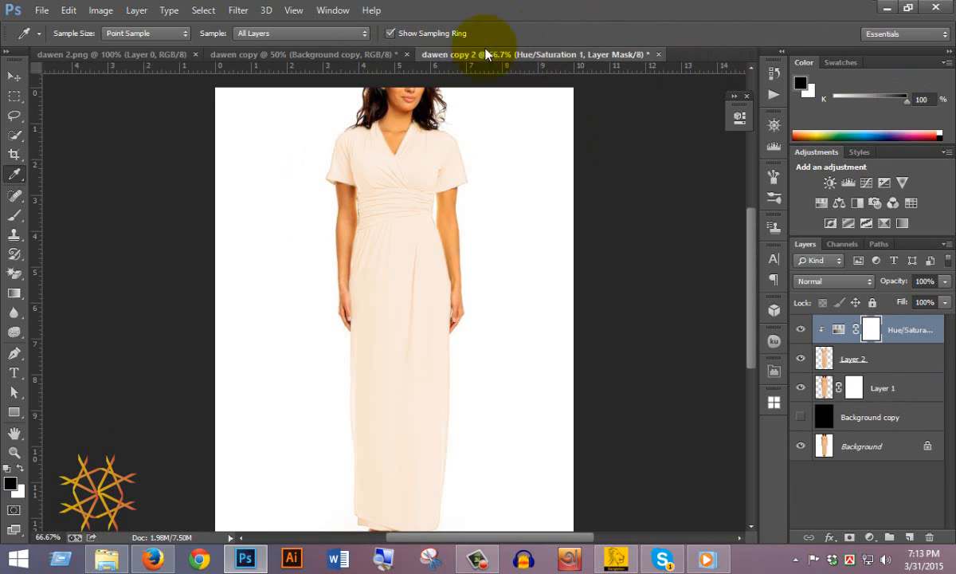
click(330, 53)
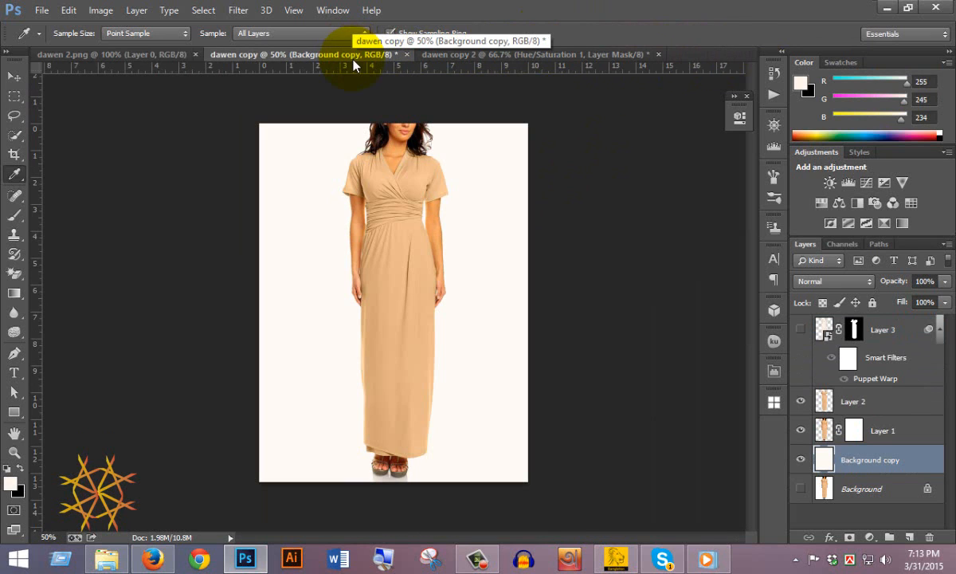
click(406, 55)
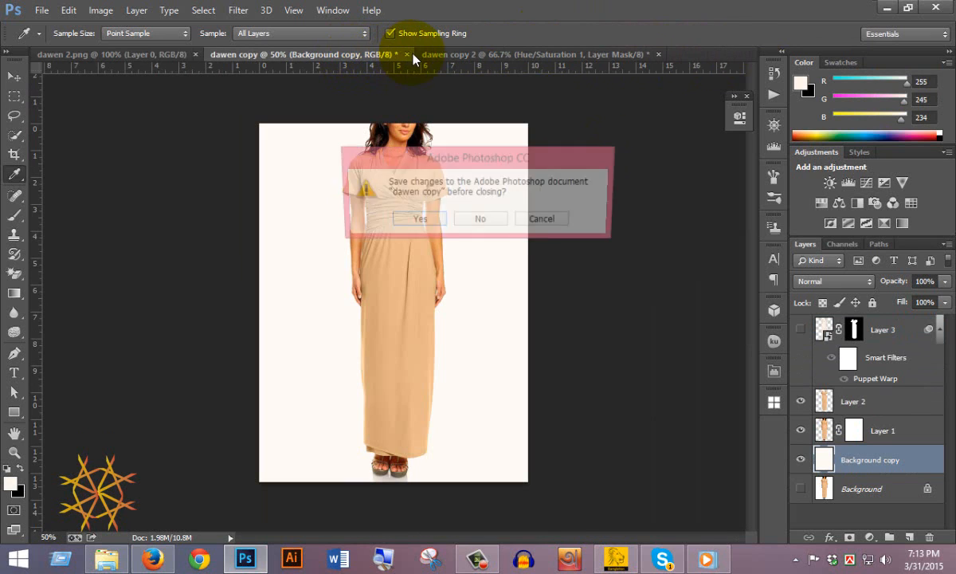
click(479, 220)
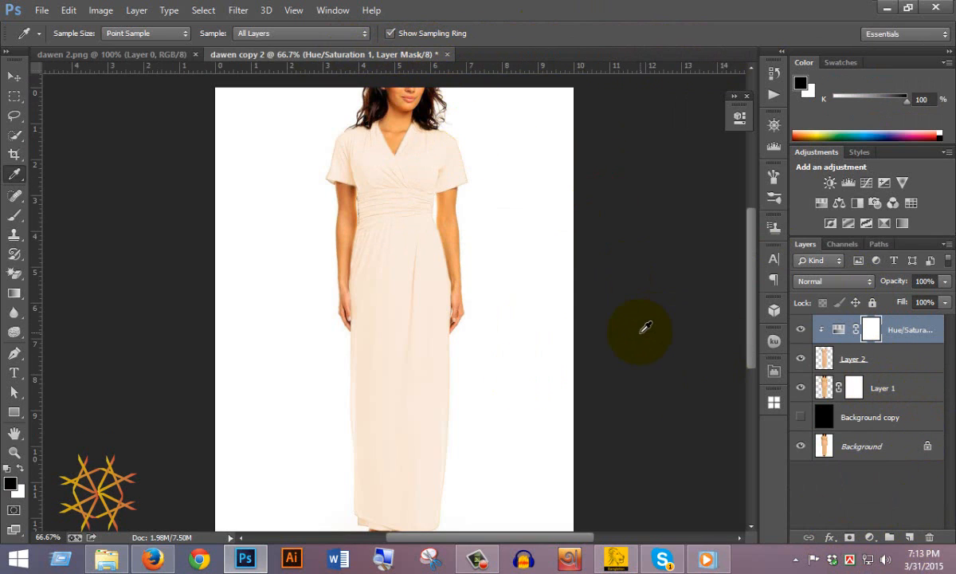
Delete the Hue/Saturation adjustment layer in dawen copy 2 and isolate Layer 2 to compare its dress with dawen 2.png.
drag(907, 329, 929, 538)
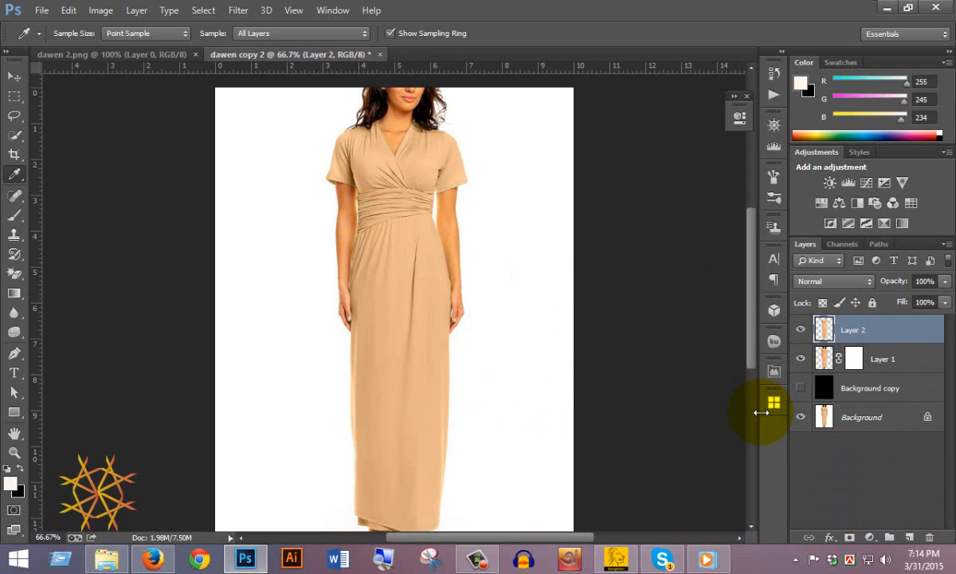
click(801, 357)
click(801, 416)
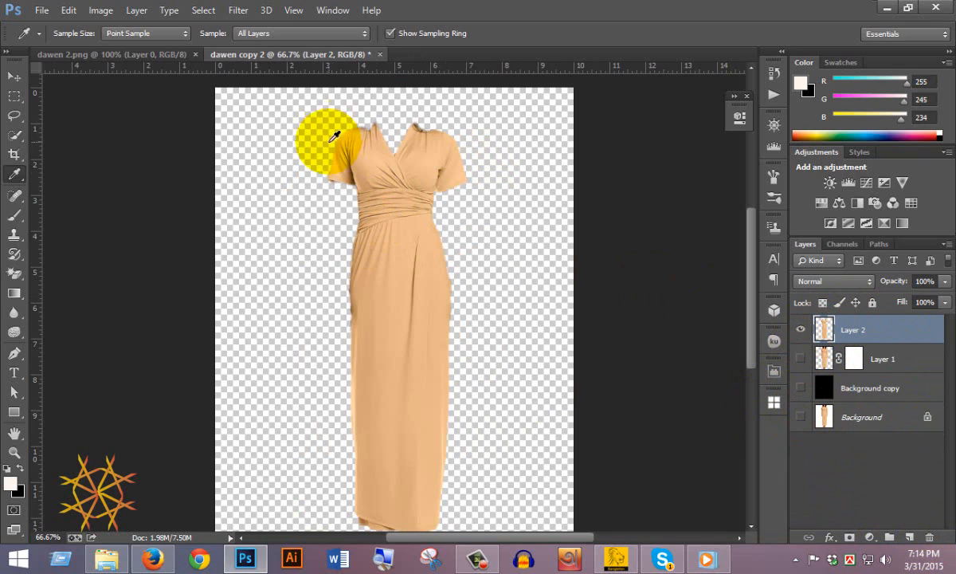
drag(335, 135, 460, 424)
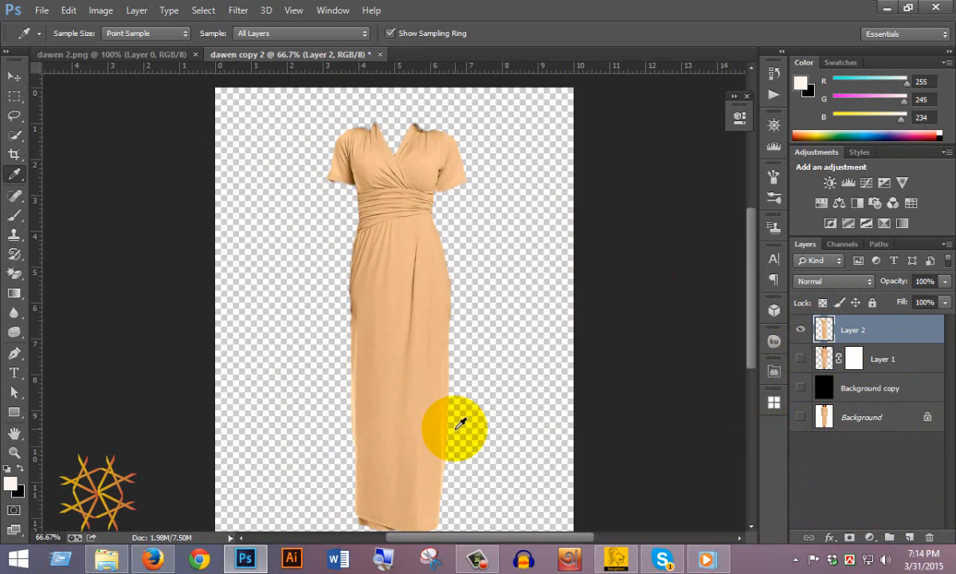
click(119, 53)
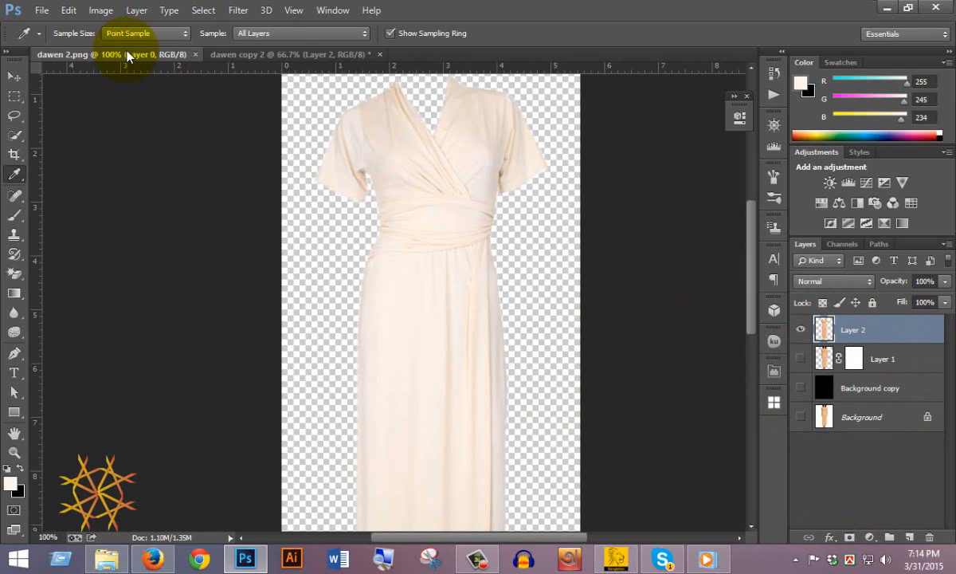
click(234, 56)
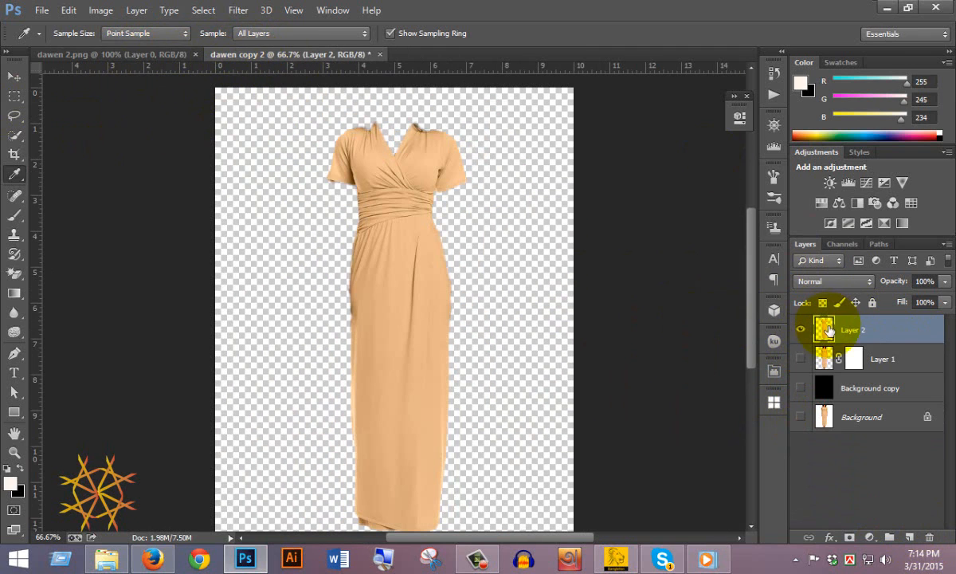
Duplicate dawen copy 2 as dawen copy 1 and show Layer 1 and Background in the duplicate.
click(101, 10)
click(120, 210)
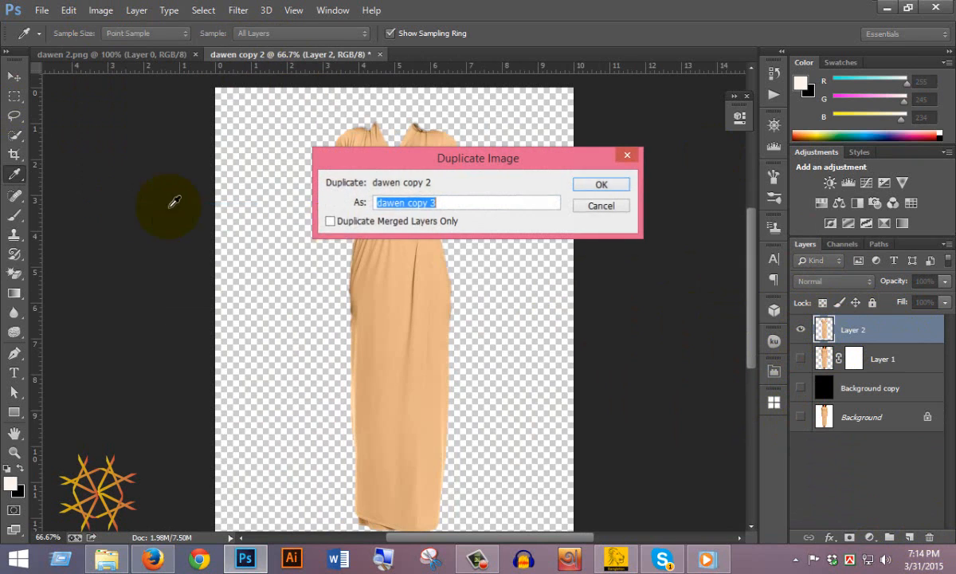
drag(455, 204, 433, 205)
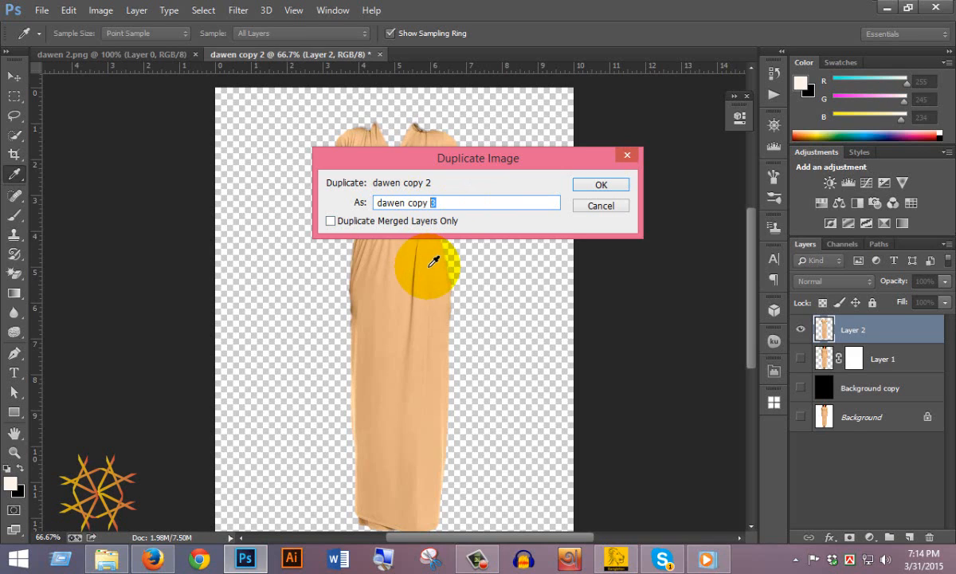
text(1)
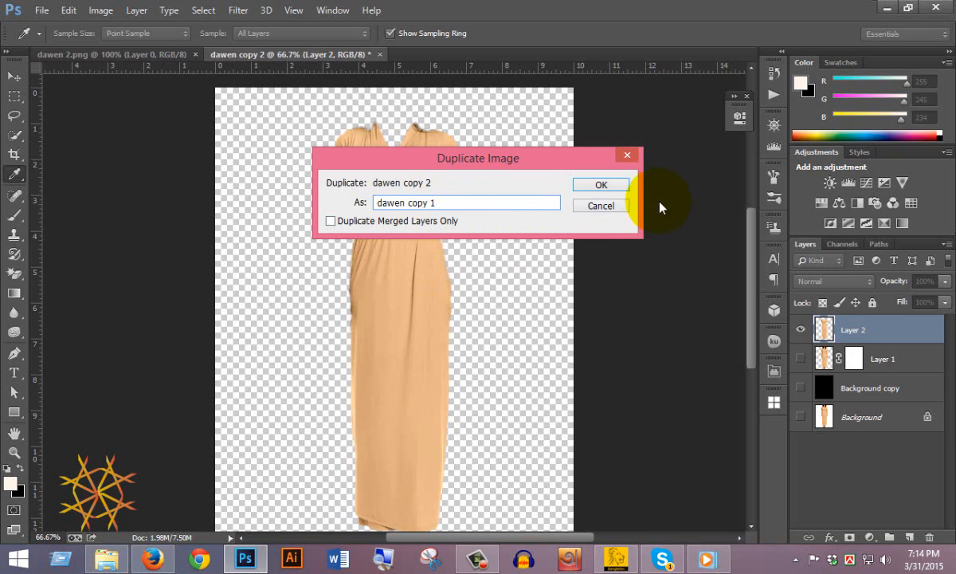
click(600, 184)
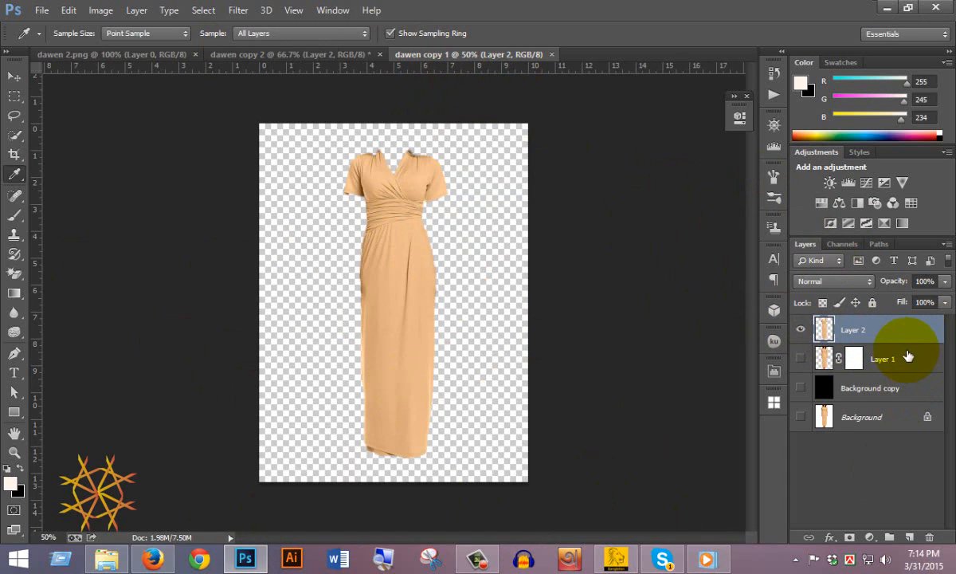
click(803, 359)
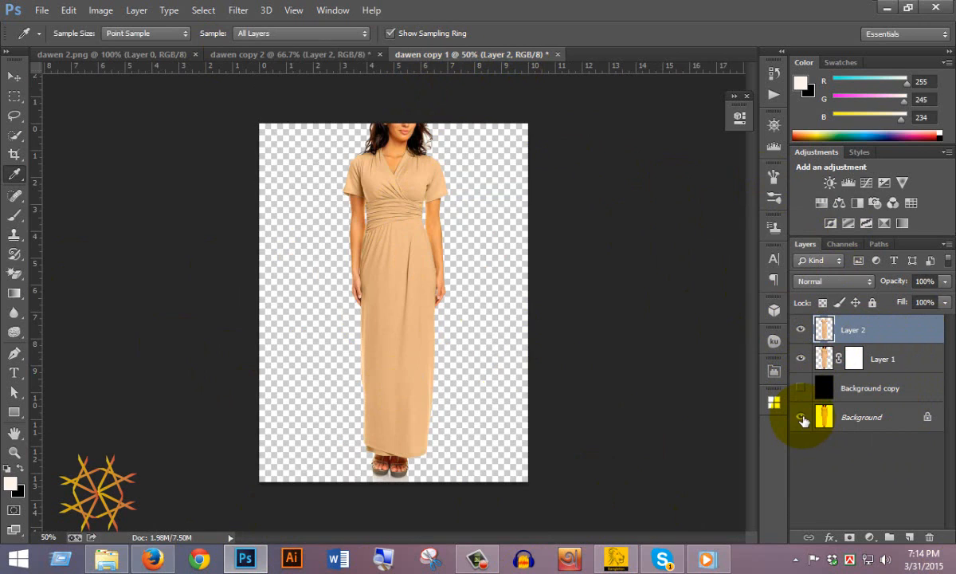
click(802, 418)
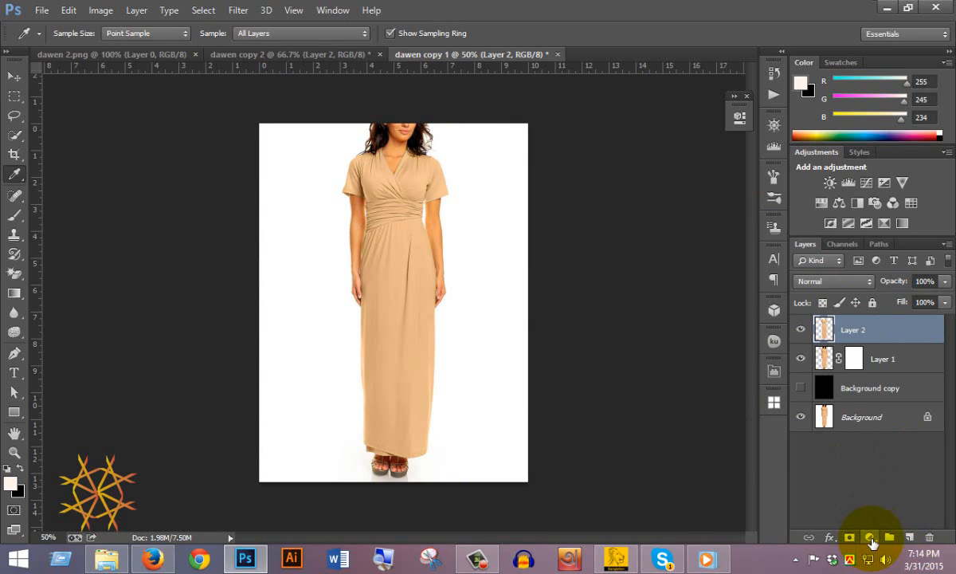
Add a Hue/Saturation adjustment layer with Colorize enabled and clip it to Layer 2.
click(870, 538)
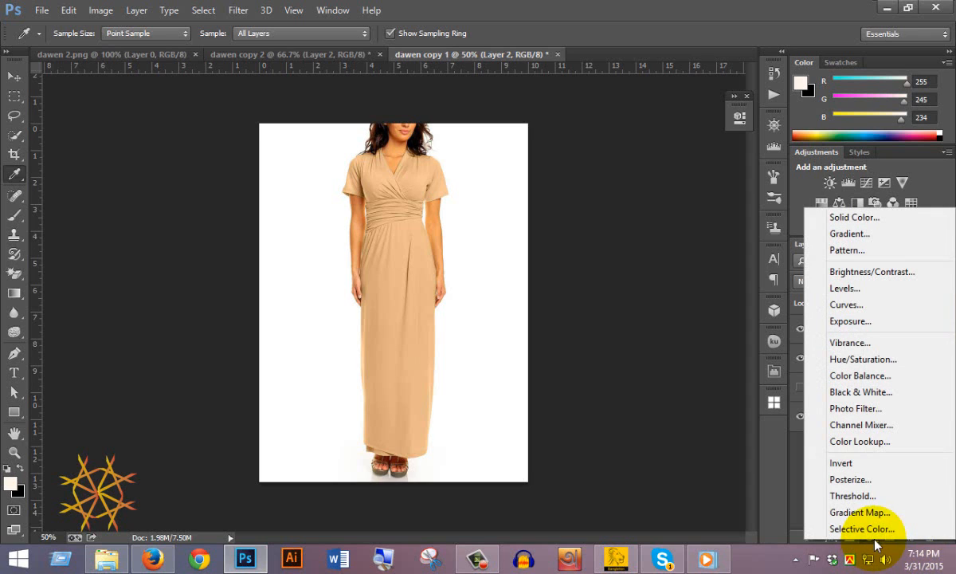
click(867, 358)
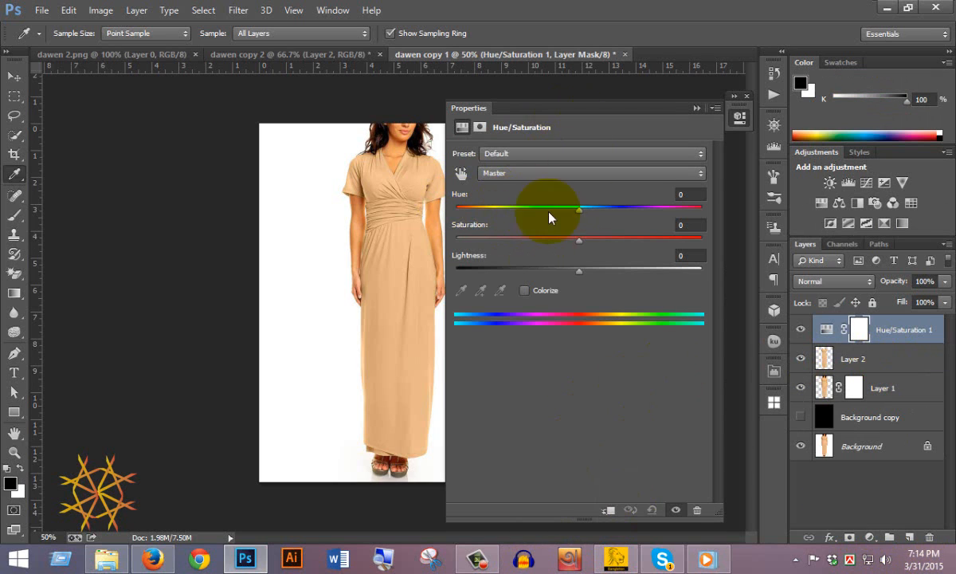
click(524, 290)
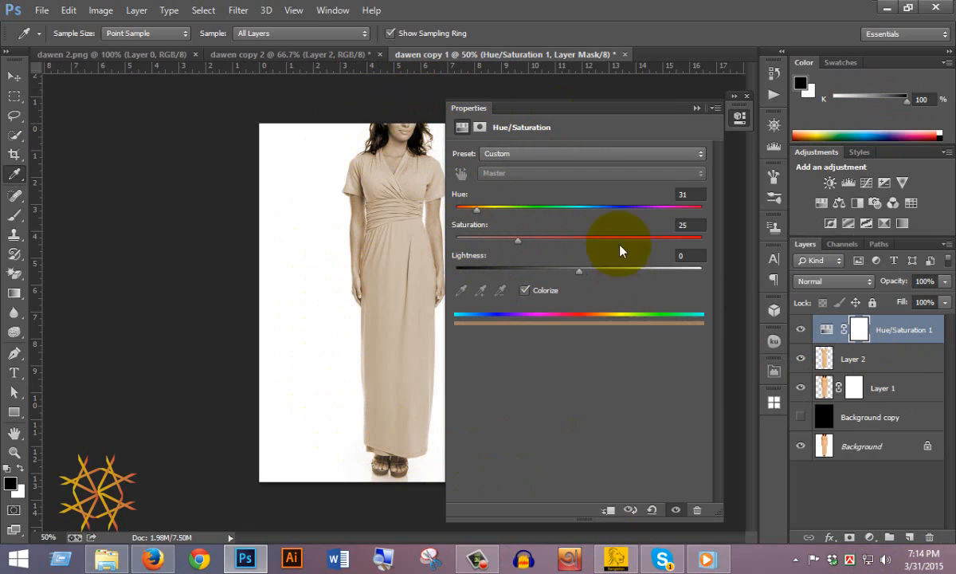
click(608, 511)
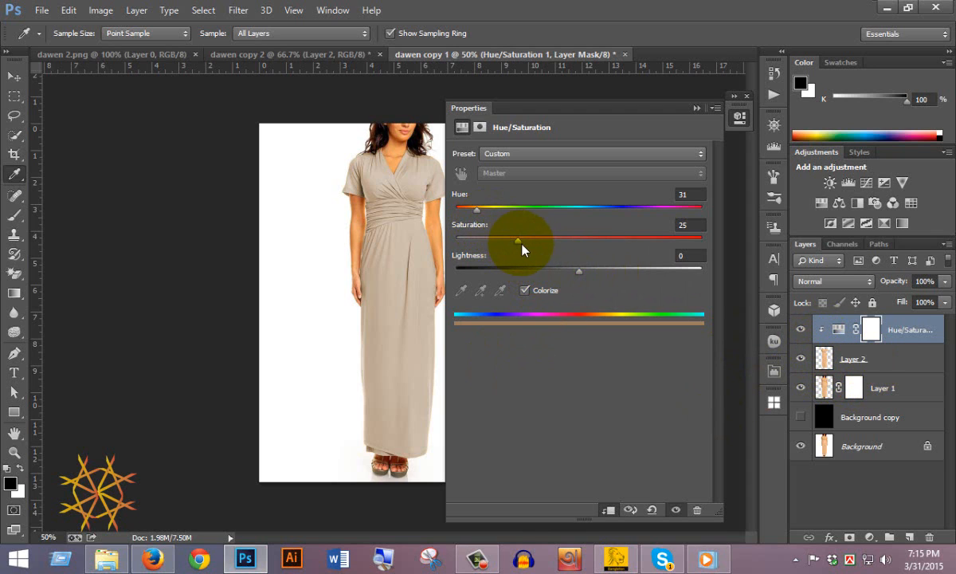
Set the Hue/Saturation adjustment's saturation to 70 and lightness to +72 to turn the dress light cream.
drag(522, 245, 641, 252)
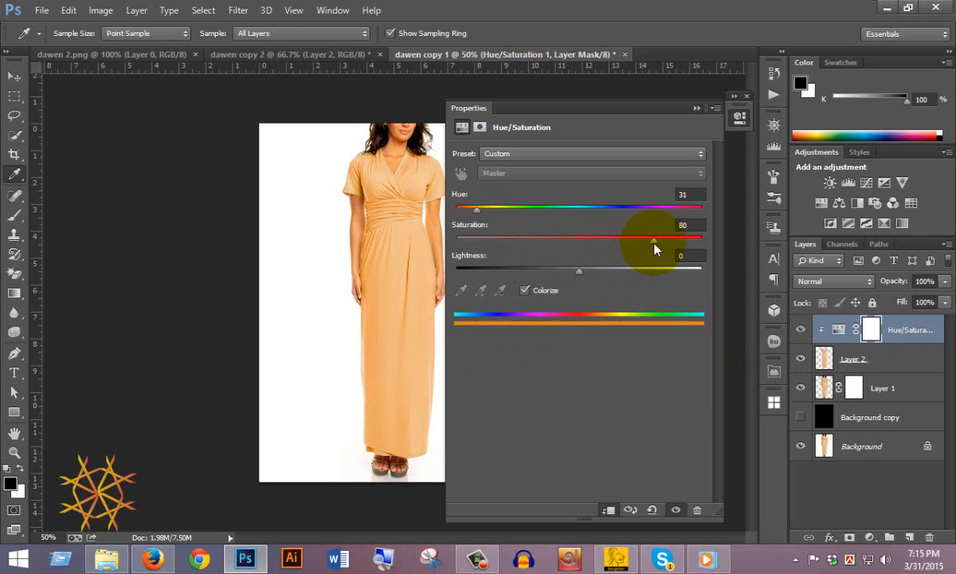
drag(587, 271, 667, 275)
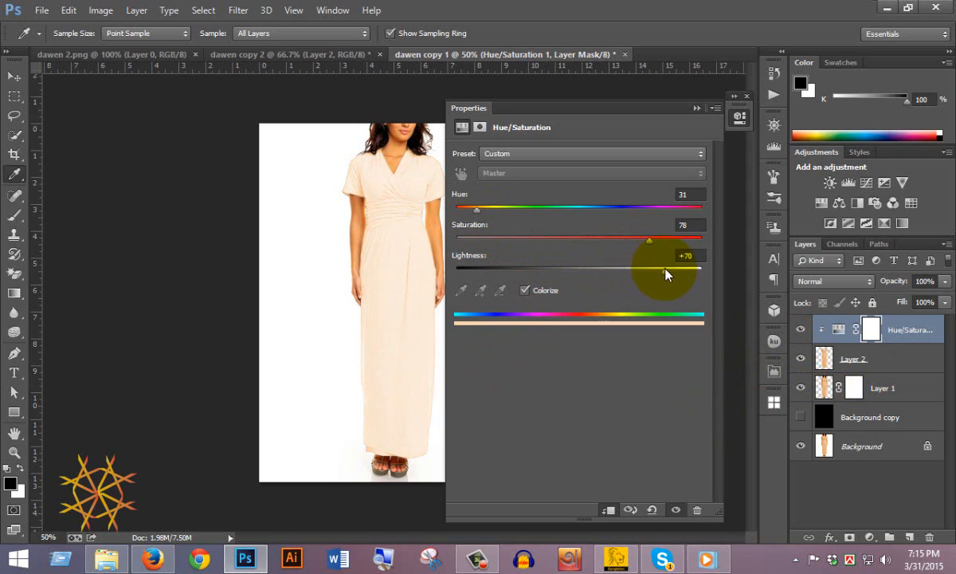
click(691, 226)
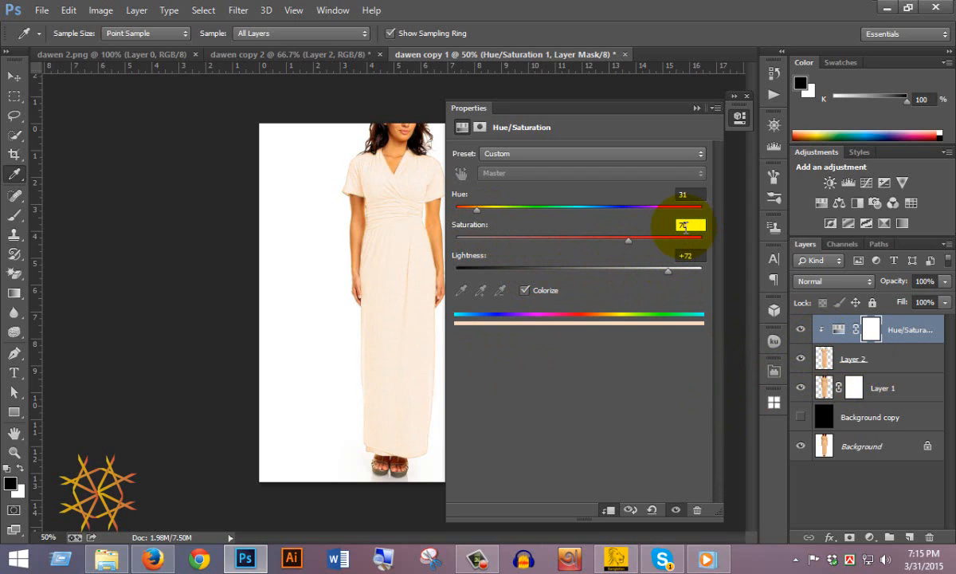
drag(667, 277, 668, 274)
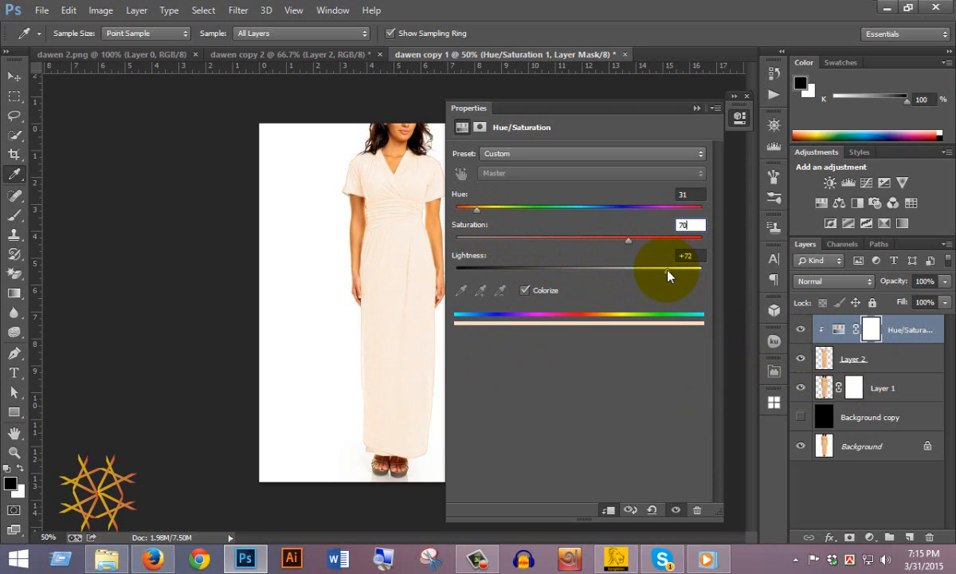
click(696, 109)
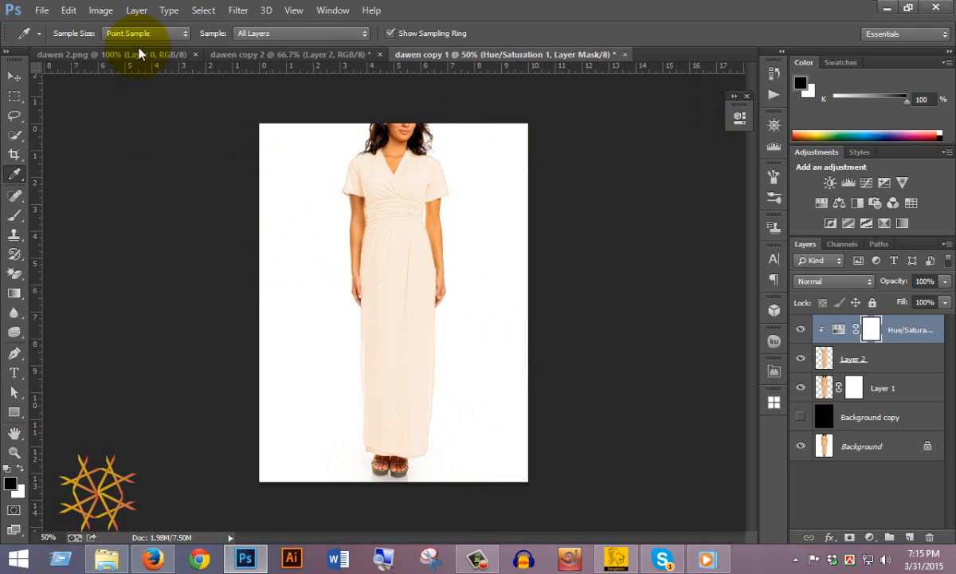
Compare the recoloured dress in dawen copy 1 with the reference dress in dawen 2.png, examining the folds up close.
click(115, 53)
click(426, 197)
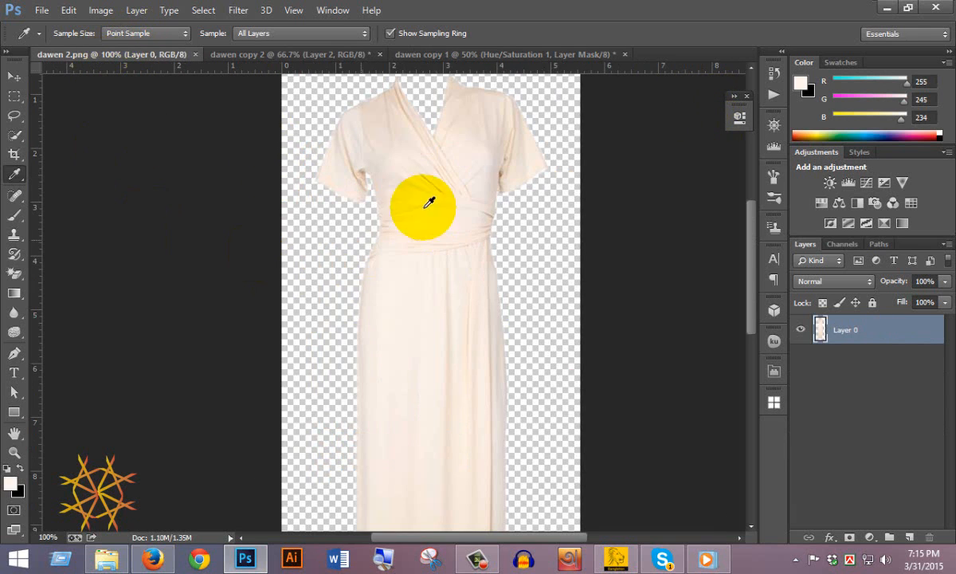
click(514, 54)
ctrl+click(390, 214)
ctrl+click(415, 264)
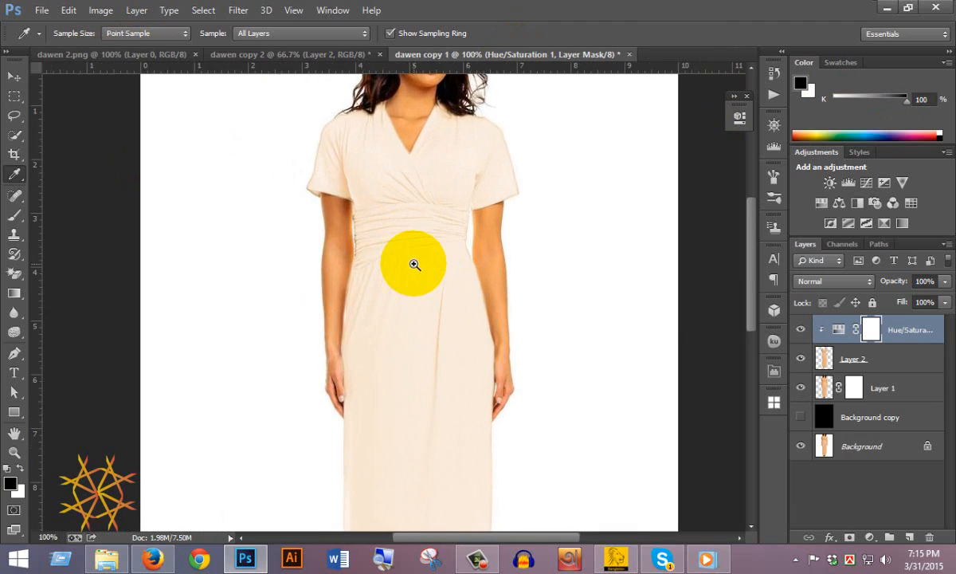
ctrl+click(415, 265)
click(76, 54)
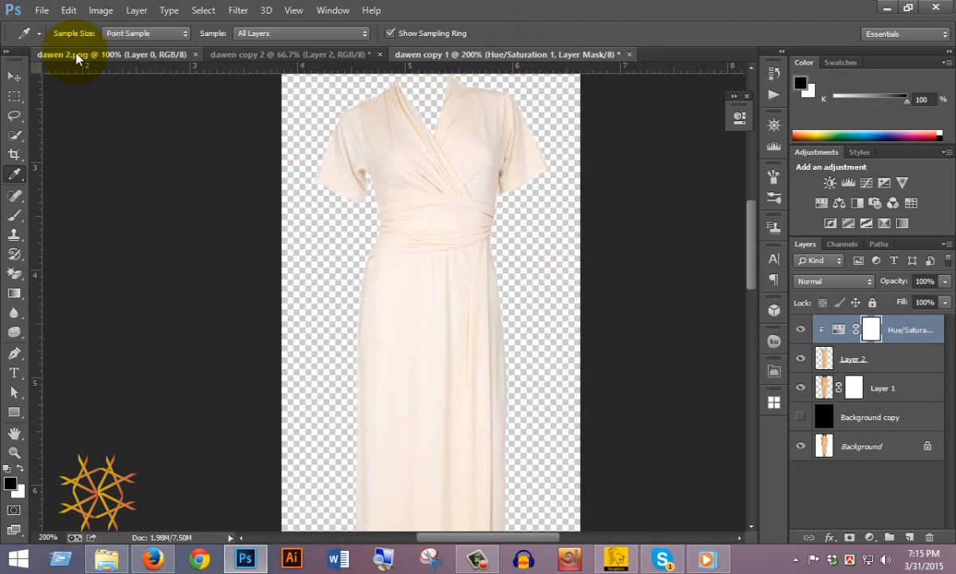
scroll(422, 239, up, 2)
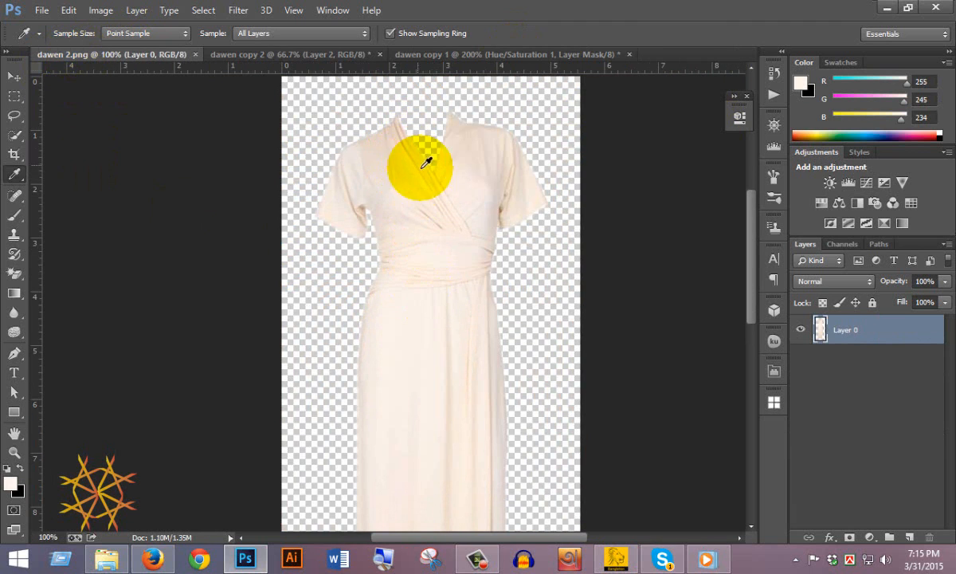
click(13, 76)
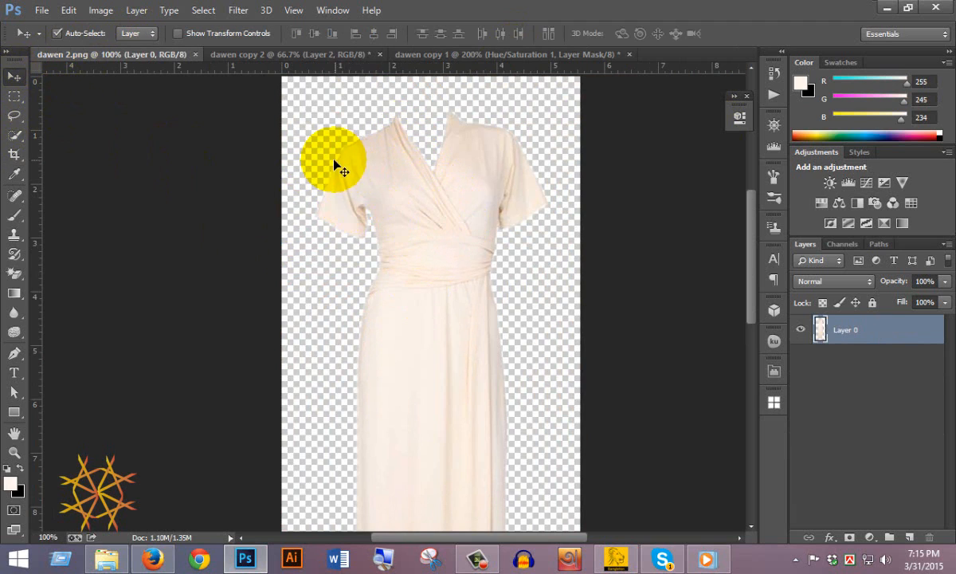
Hide the Hue/Saturation layer in dawen copy 1 and compare the tan dress's folds with dawen 2.png and dawen copy 2.
click(510, 54)
click(801, 330)
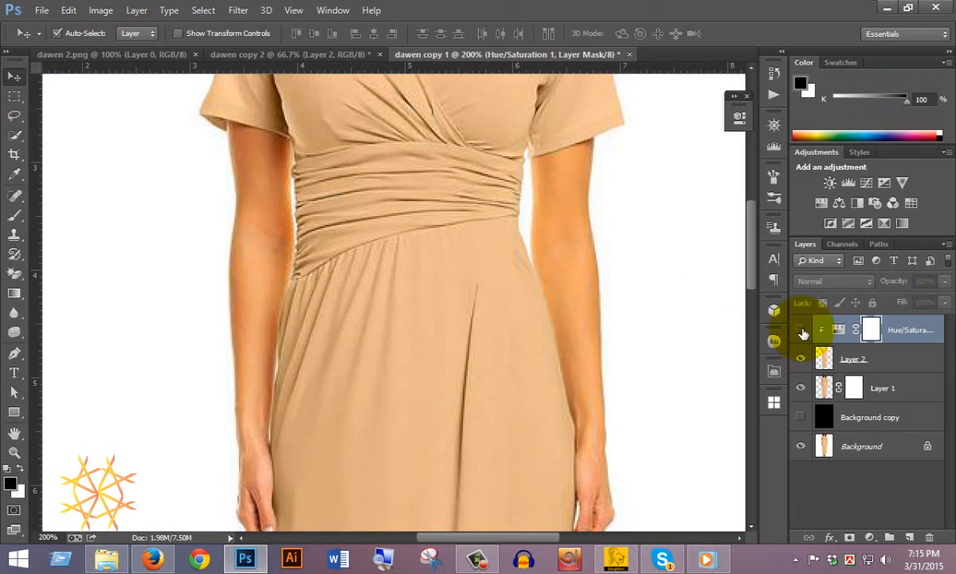
scroll(448, 262, up, 5)
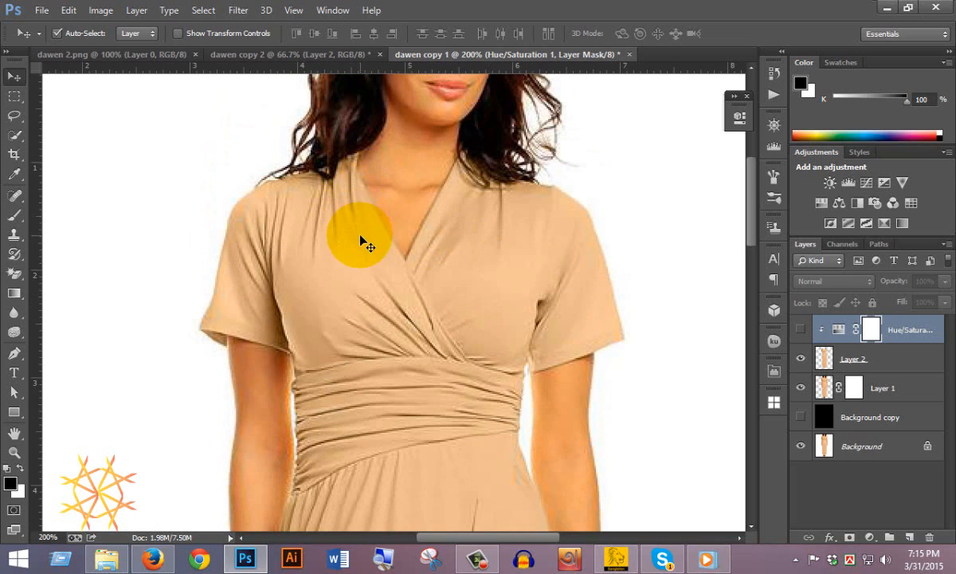
scroll(360, 239, down, 8)
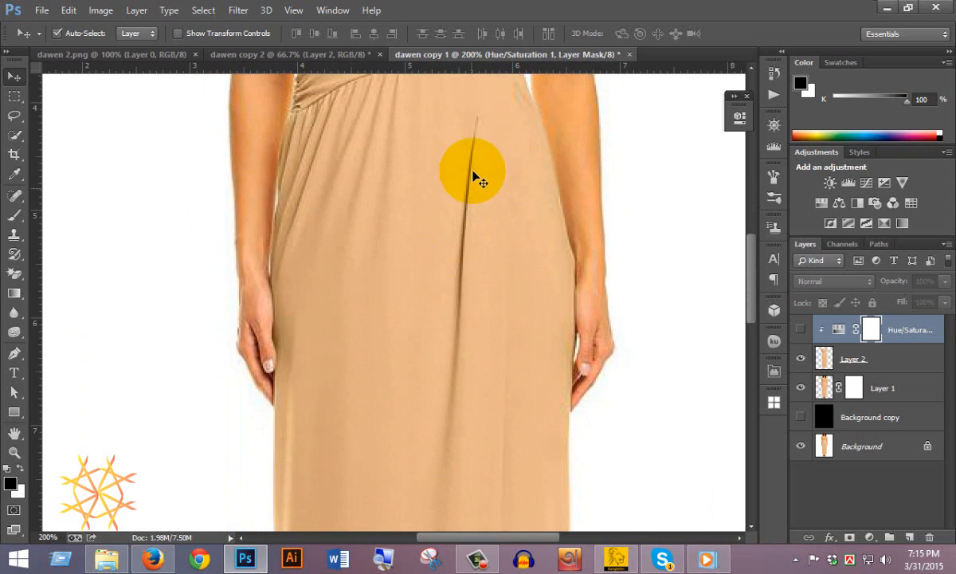
scroll(478, 359, down, 3)
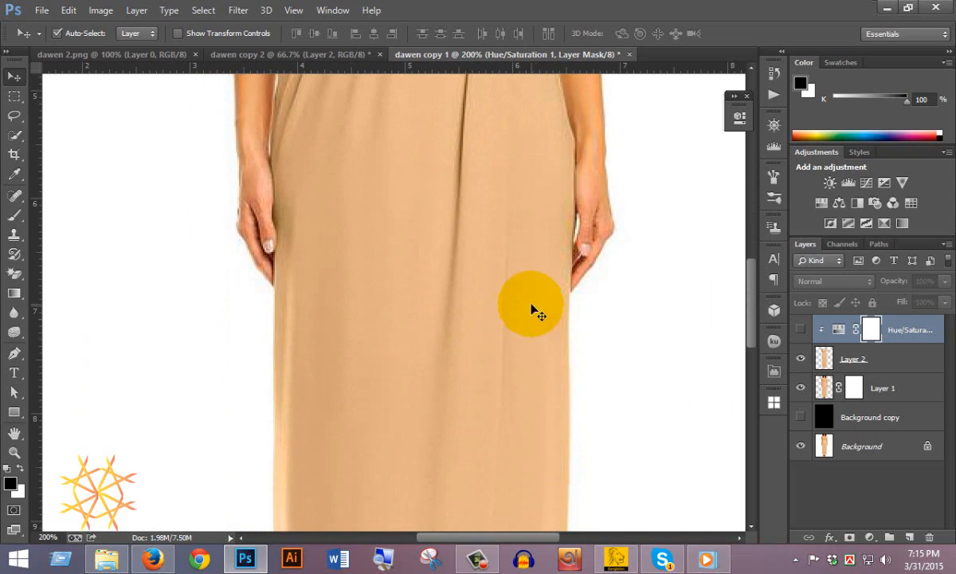
click(102, 54)
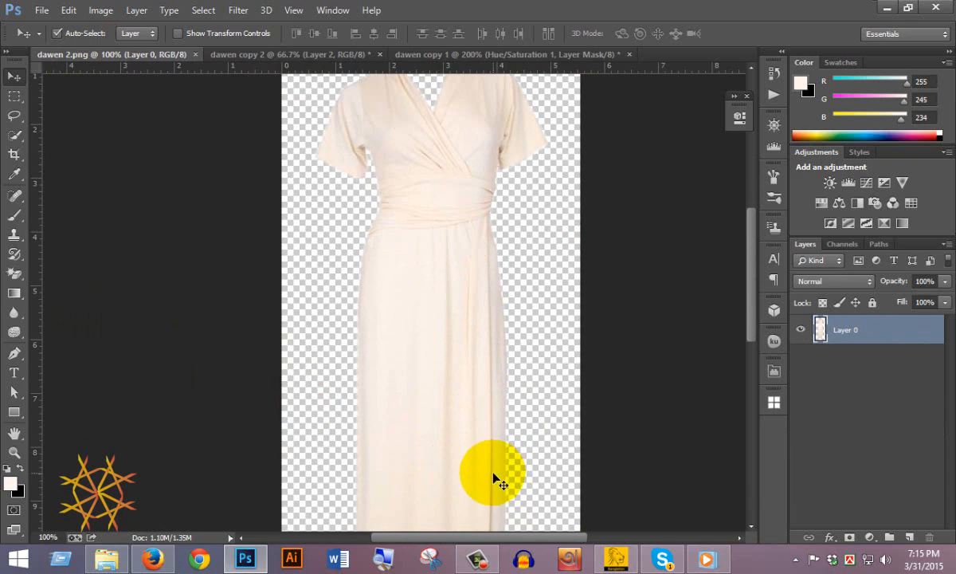
scroll(507, 358, up, 2)
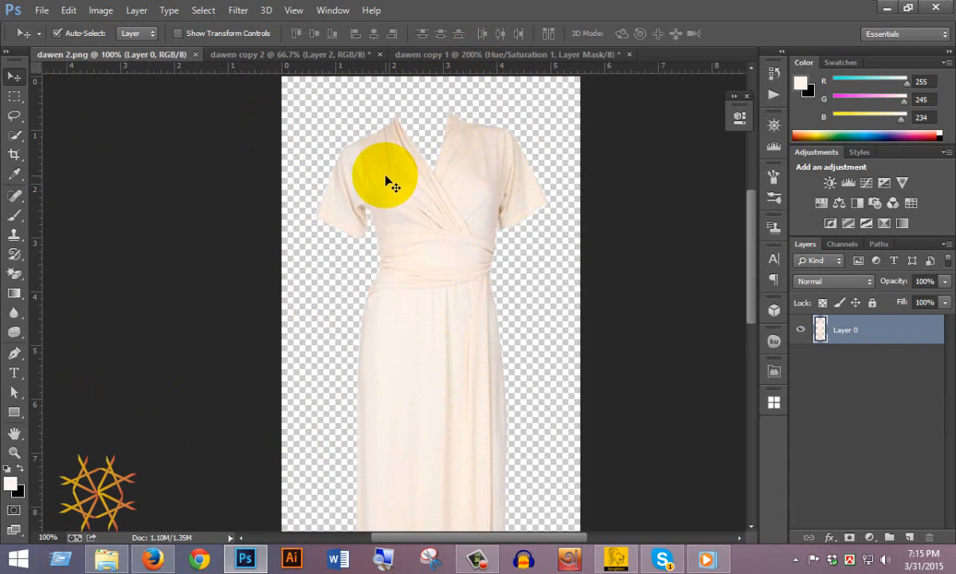
click(318, 56)
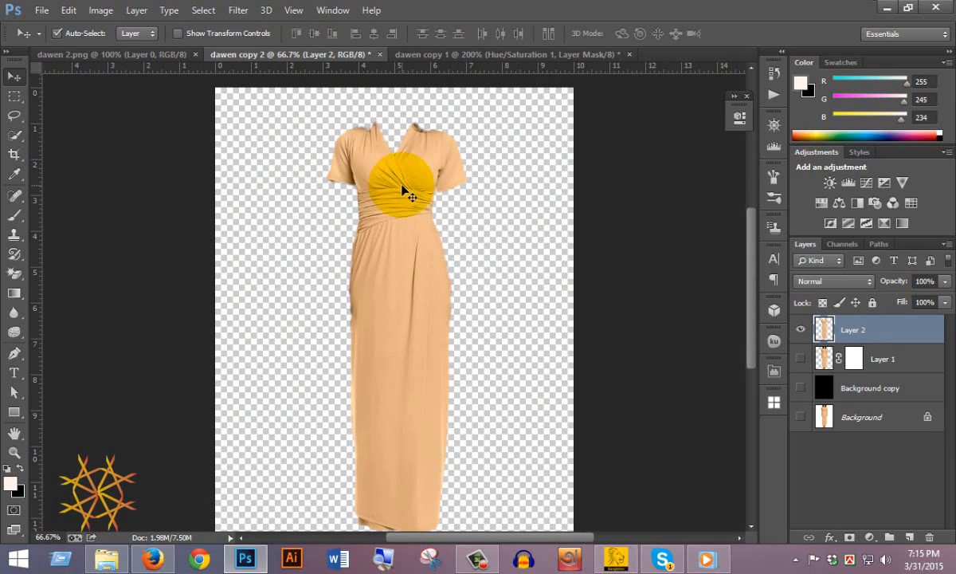
Show the Hue/Saturation layer in dawen copy 1 again and examine the recoloured dress up close and in full.
click(465, 56)
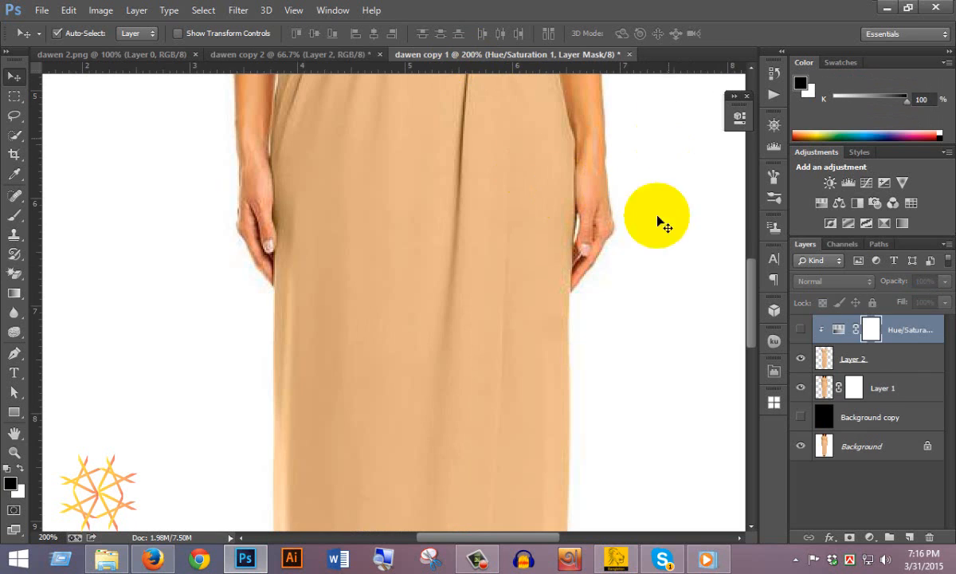
click(801, 330)
scroll(428, 242, up, 10)
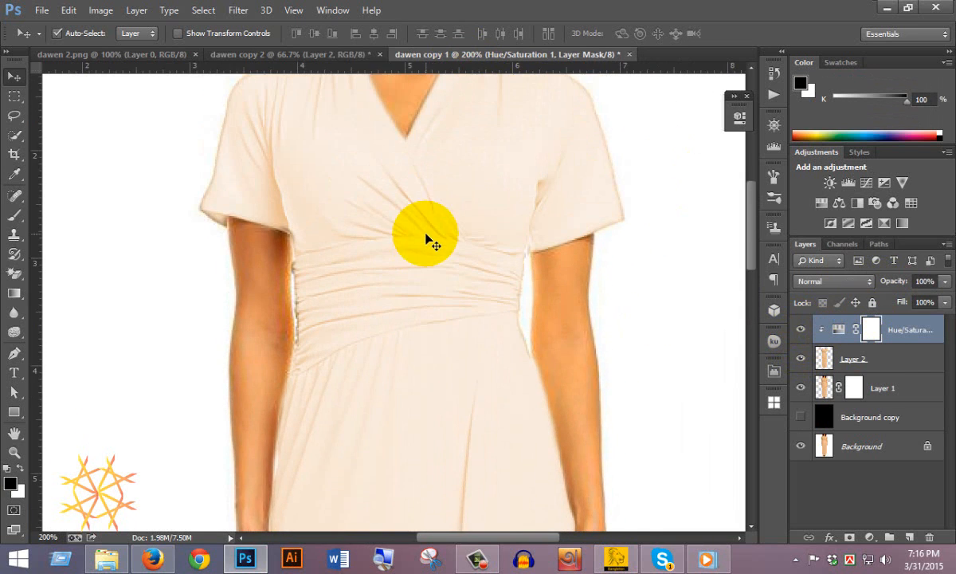
alt+click(444, 215)
alt+click(444, 216)
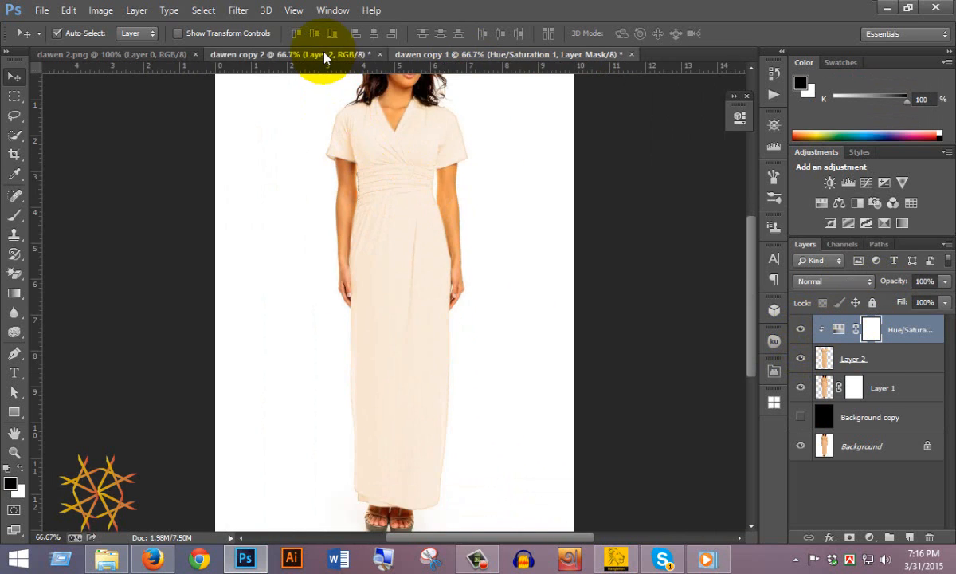
Duplicate the dawen copy 2 image with all its layers, naming the duplicate dawen copy 2.
click(304, 52)
scroll(335, 164, up, 3)
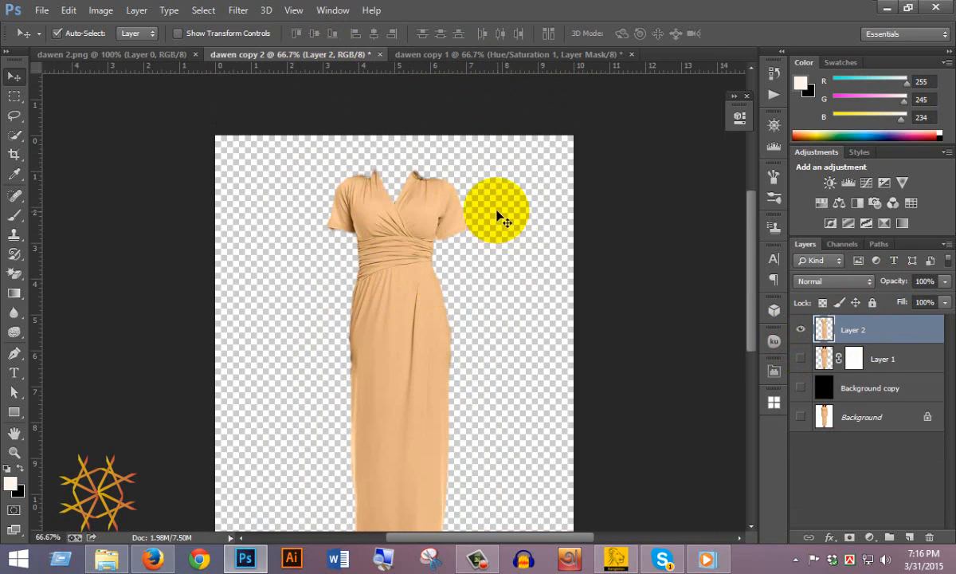
click(101, 11)
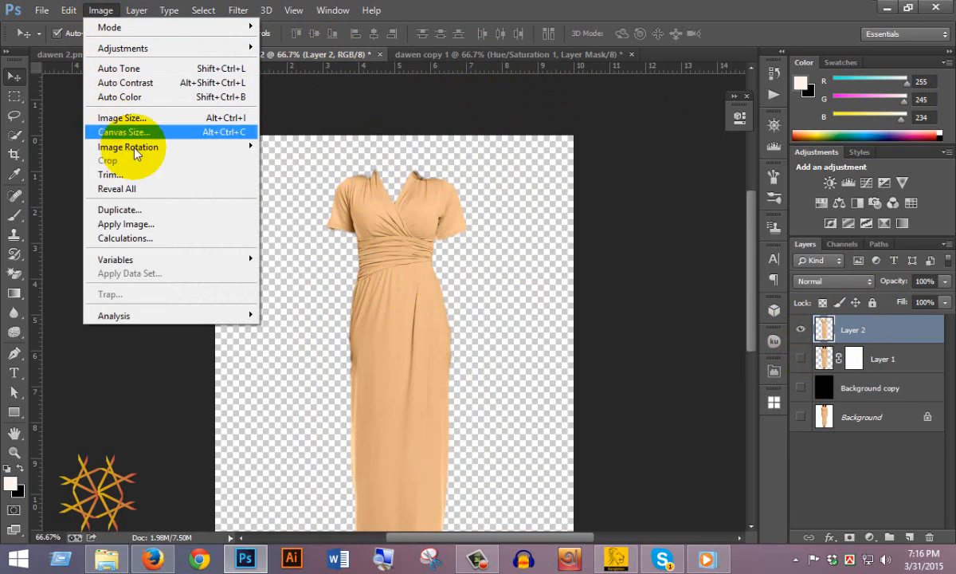
click(161, 211)
click(434, 204)
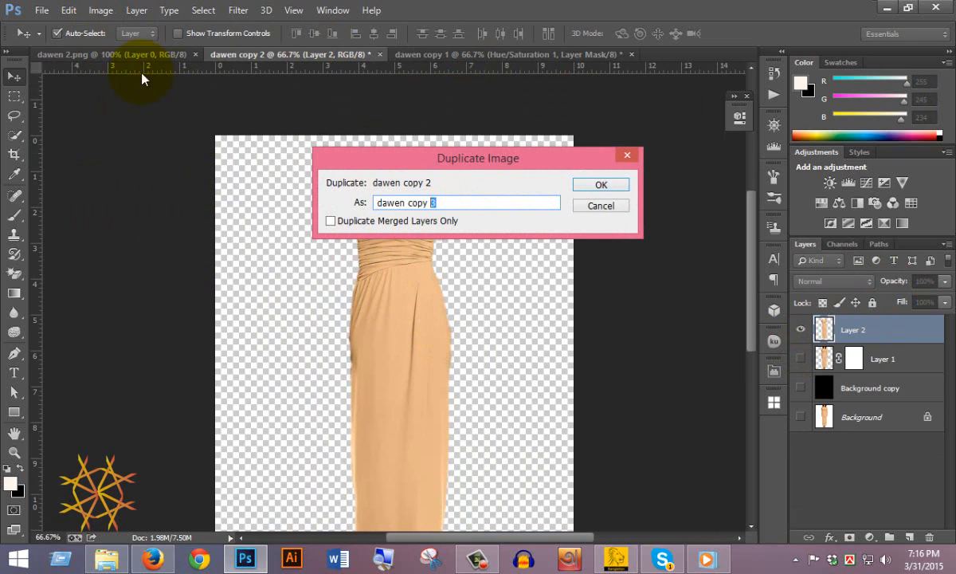
key(BackSpace)
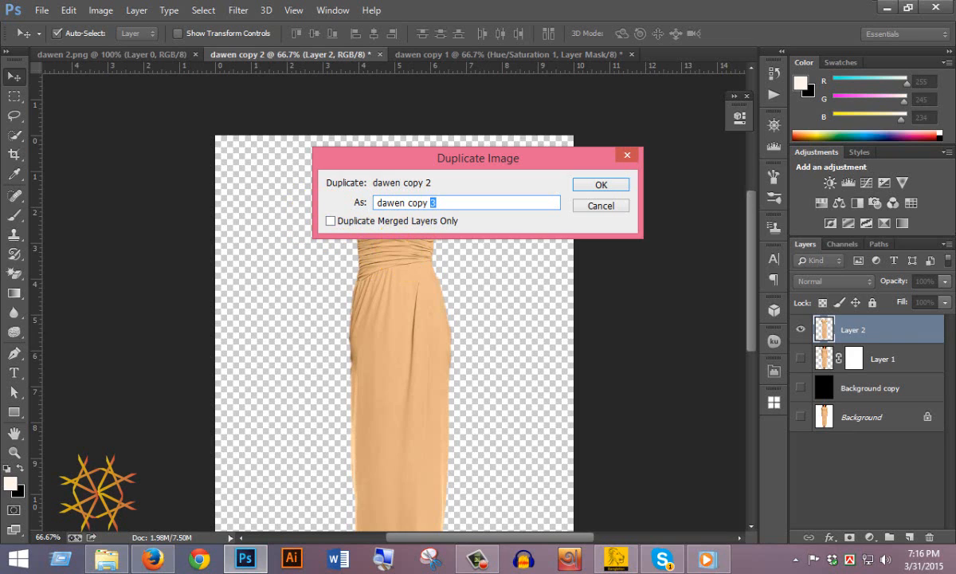
text(2)
click(602, 186)
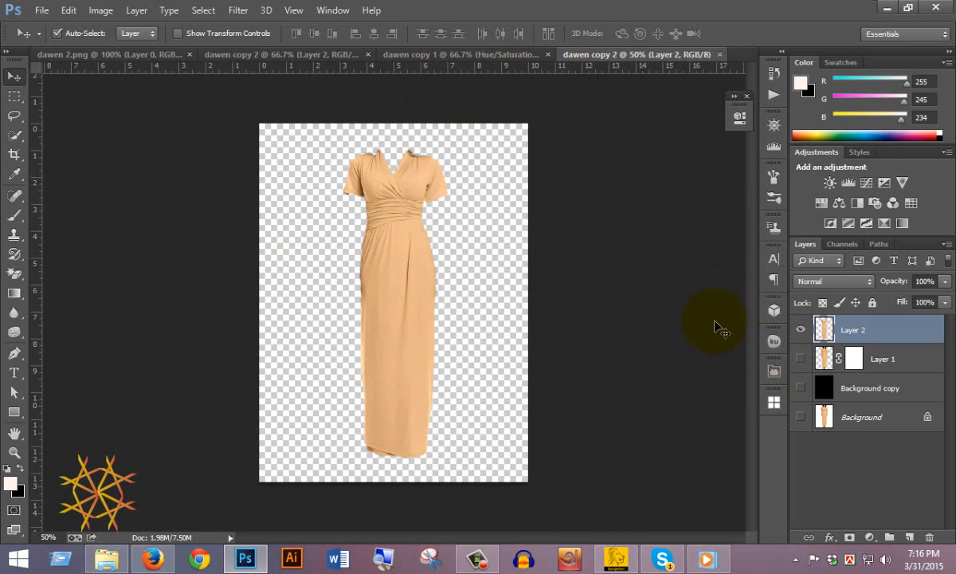
Copy the cream dress from dawen 2.png into the new dawen copy 2 duplicate and show Layer 1 with the model.
click(81, 50)
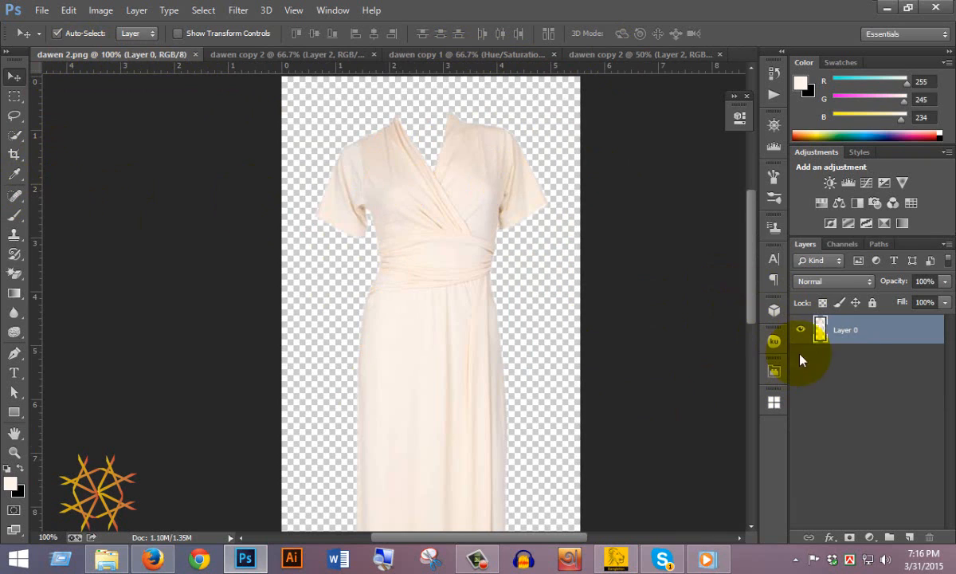
ctrl+click(821, 333)
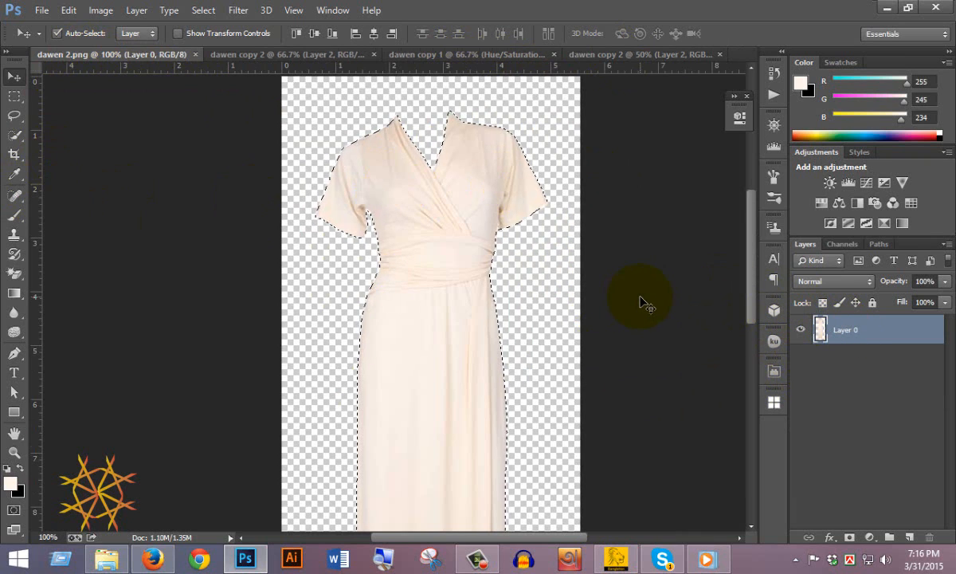
click(638, 55)
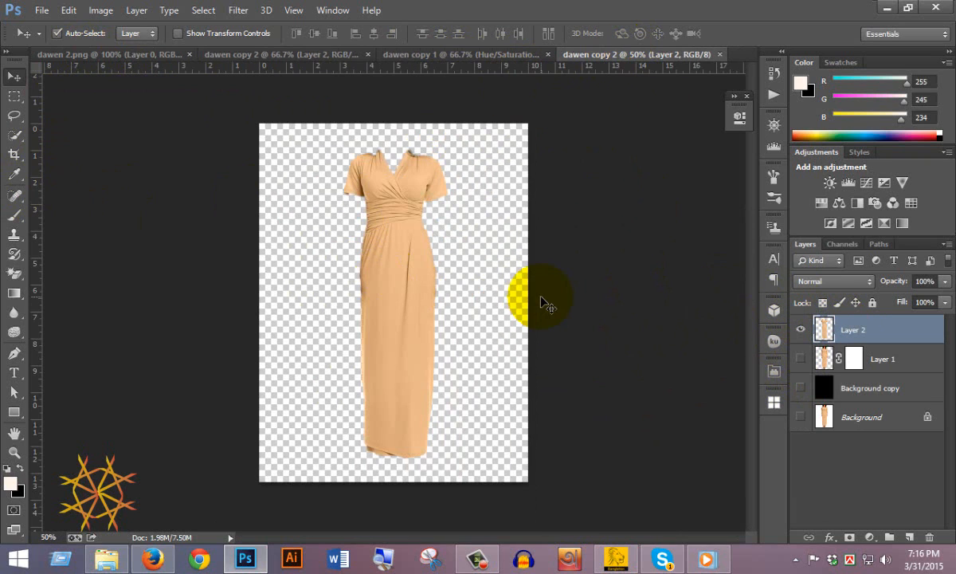
key(ctrl+v)
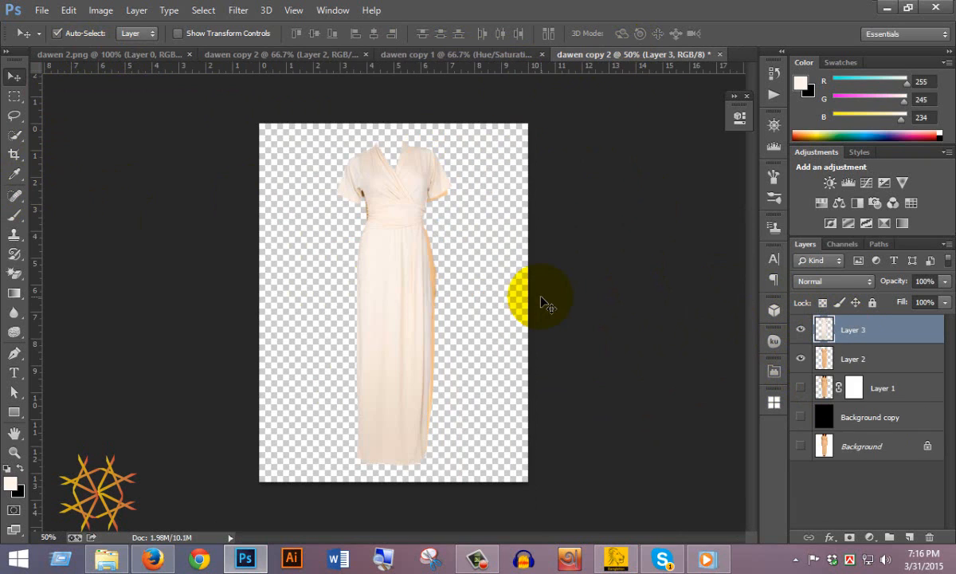
click(800, 388)
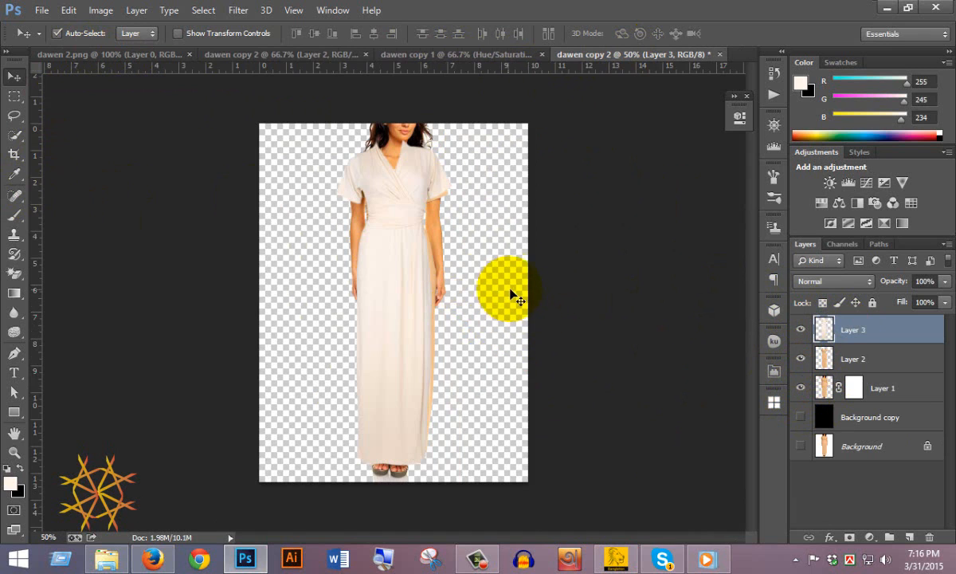
Free-transform the pasted cream dress, rotating it about 2 degrees and pulling its upper corners to fit the model's shoulders.
scroll(447, 159, up, 2)
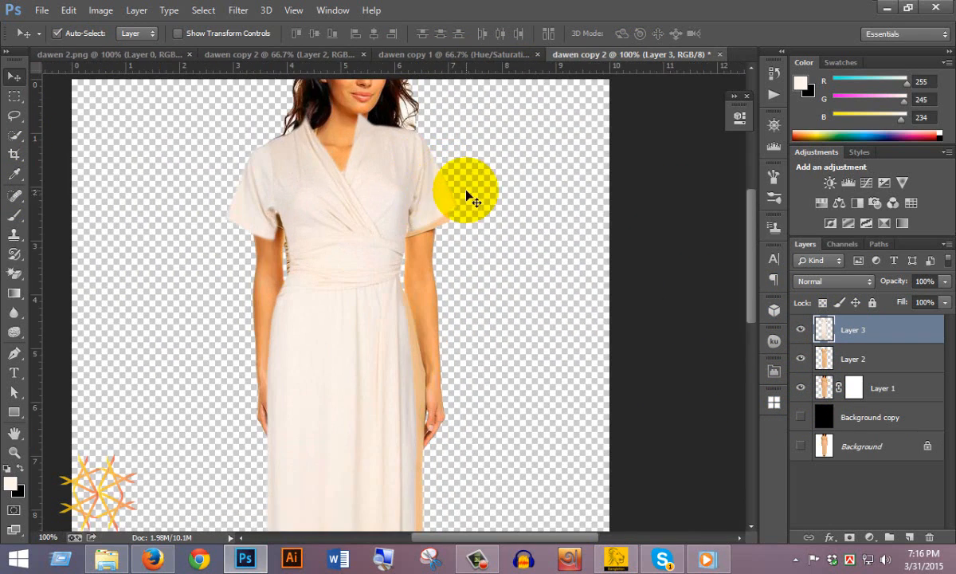
key(ctrl+t)
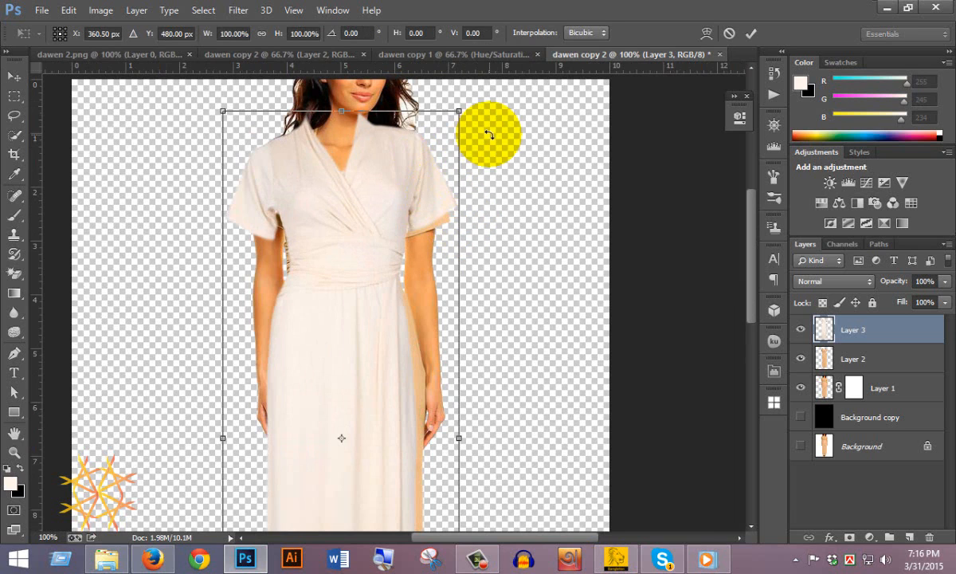
mouse_move(487, 135)
mouse_down()
mouse_move(494, 138)
mouse_move(473, 144)
mouse_up()
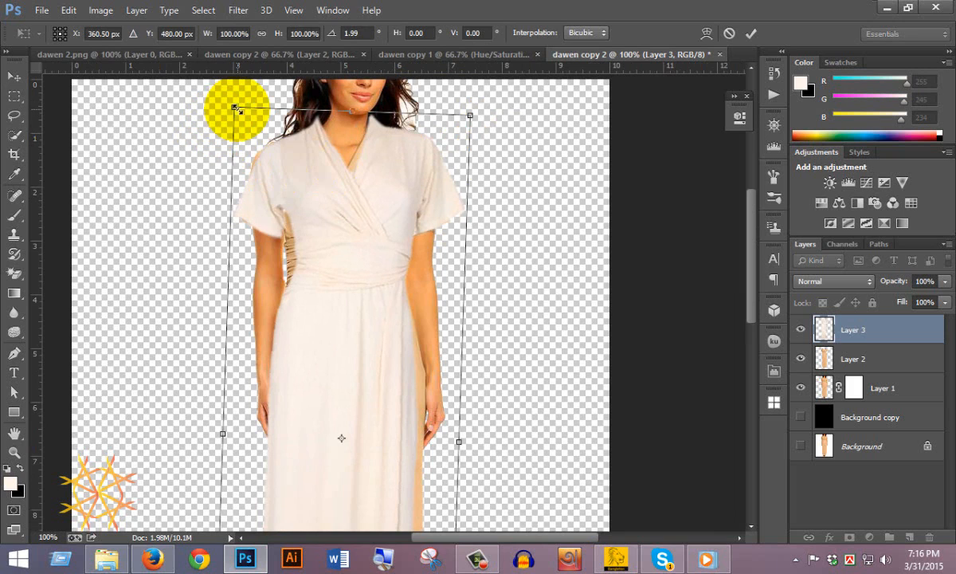
drag(231, 107, 230, 103)
mouse_move(471, 113)
mouse_down()
mouse_move(479, 119)
mouse_move(472, 121)
mouse_up()
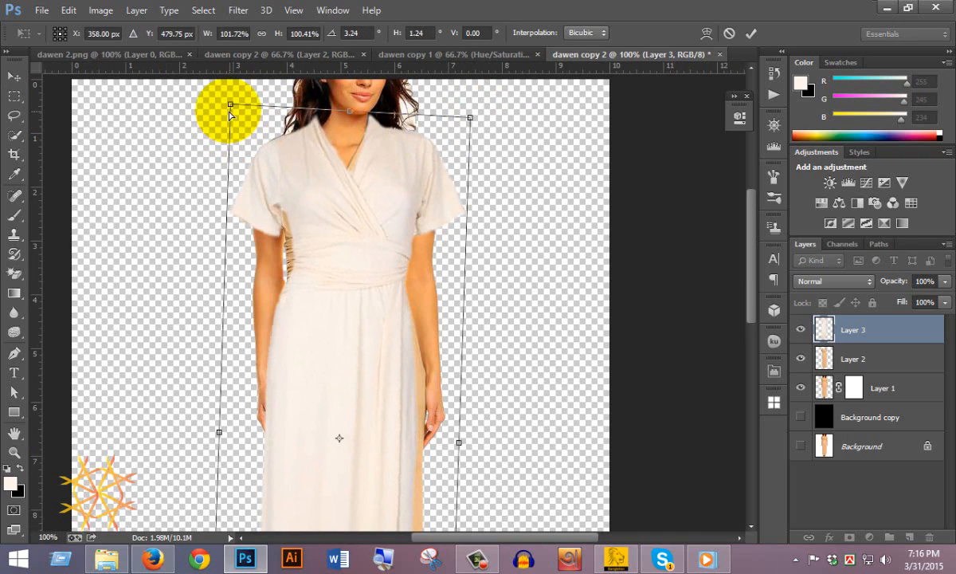
drag(230, 104, 232, 103)
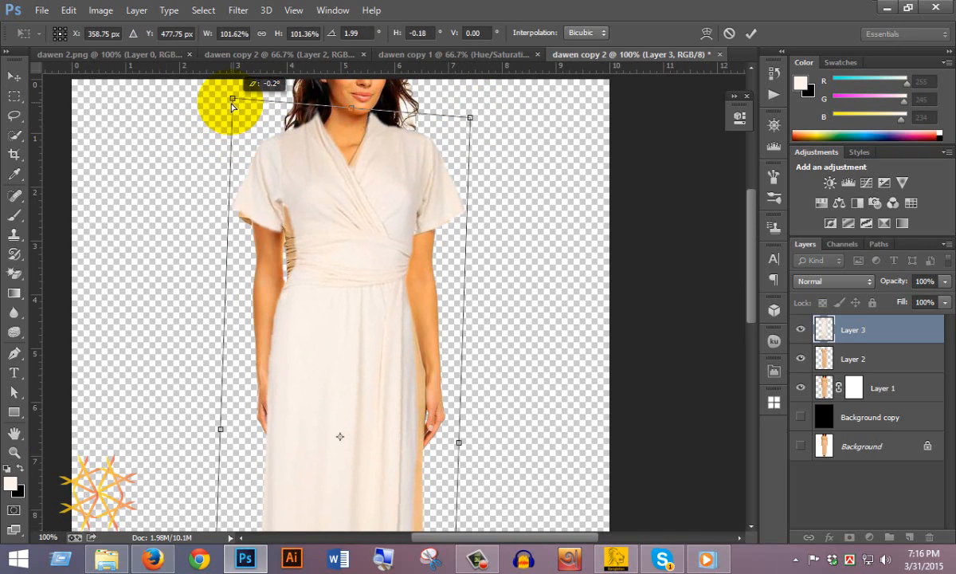
Apply a Perspective transform to the cream dress, adjusting its slant and widening the top to about 113% across the shoulders.
scroll(254, 144, down, 3)
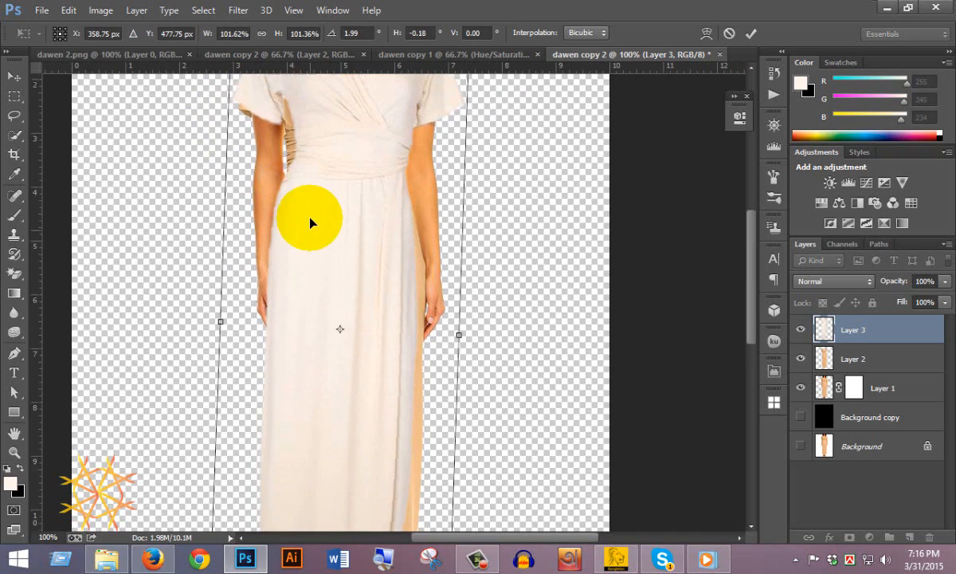
scroll(356, 239, down, 8)
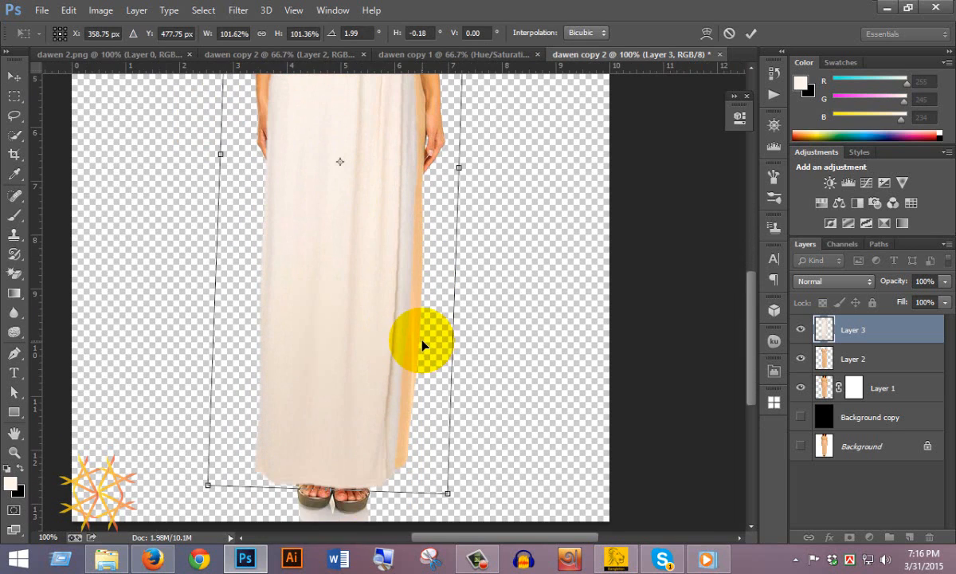
scroll(422, 344, up, 2)
scroll(421, 251, down, 2)
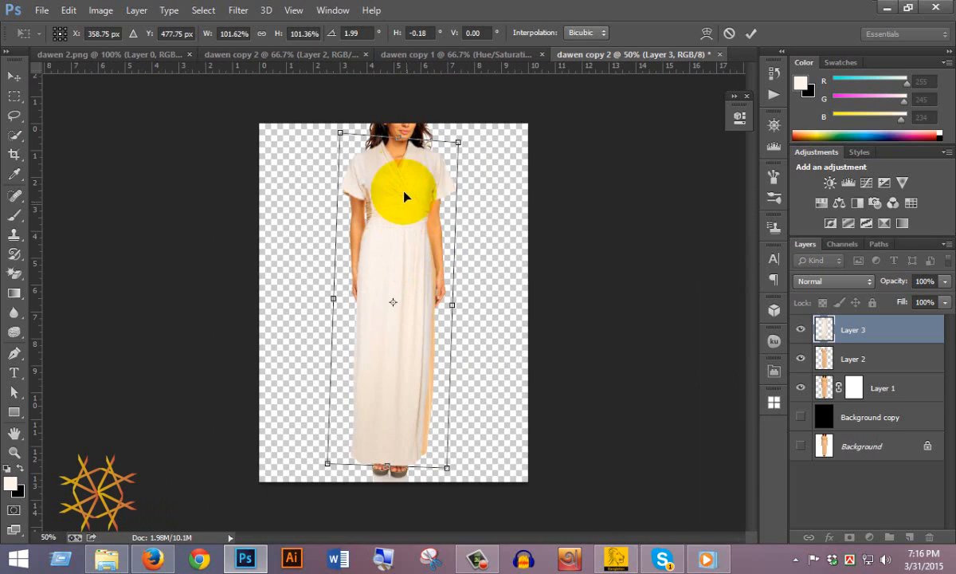
right_click(401, 179)
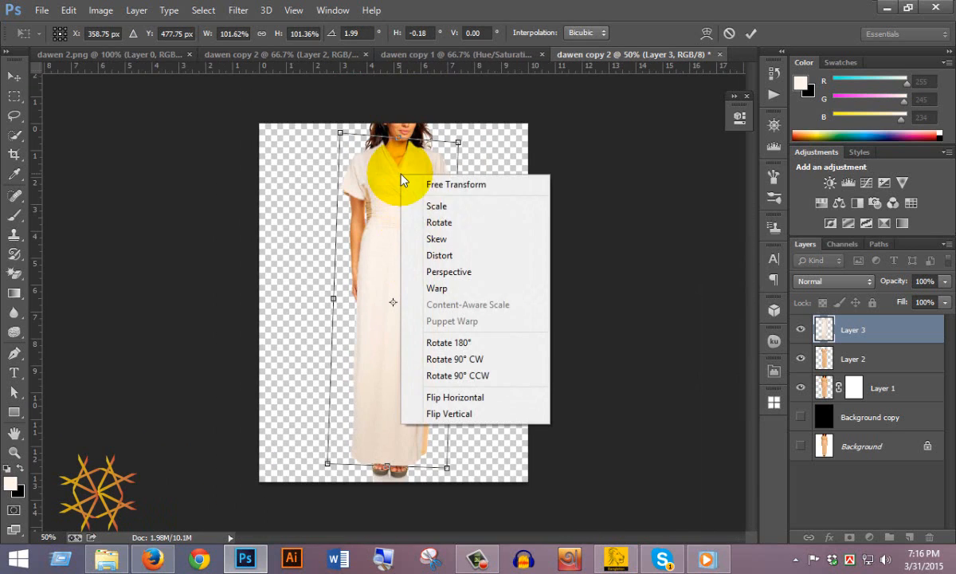
click(489, 273)
drag(451, 308, 461, 318)
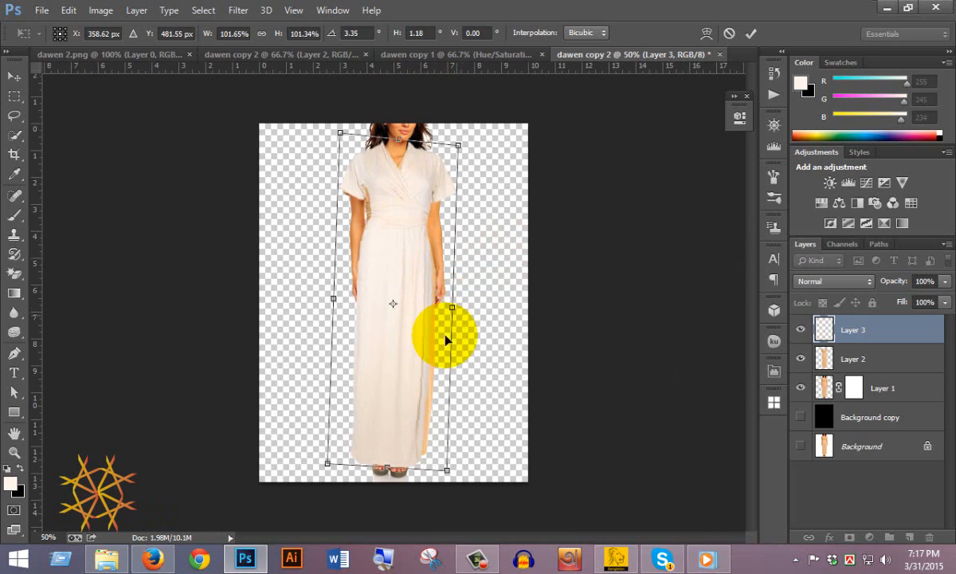
drag(449, 473, 446, 463)
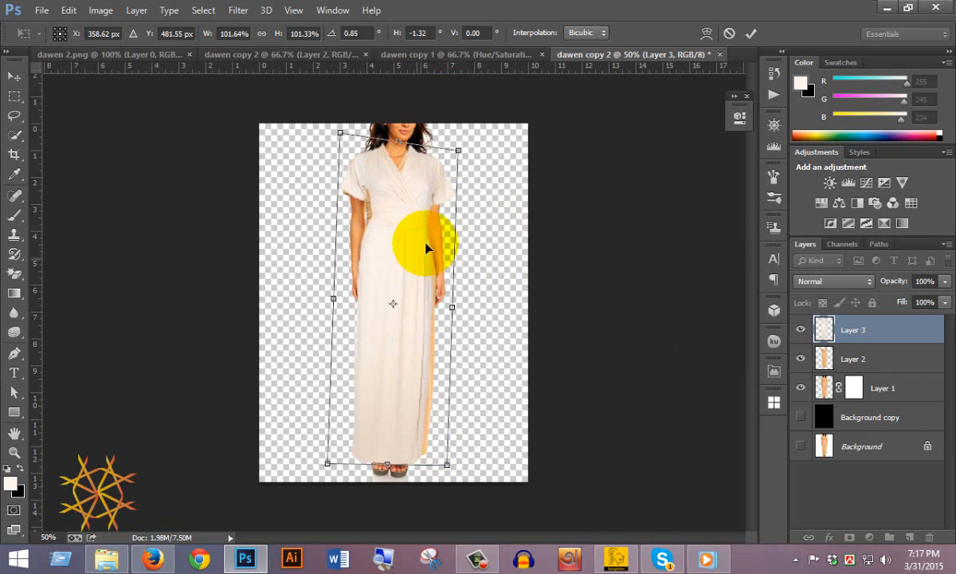
drag(459, 155, 468, 154)
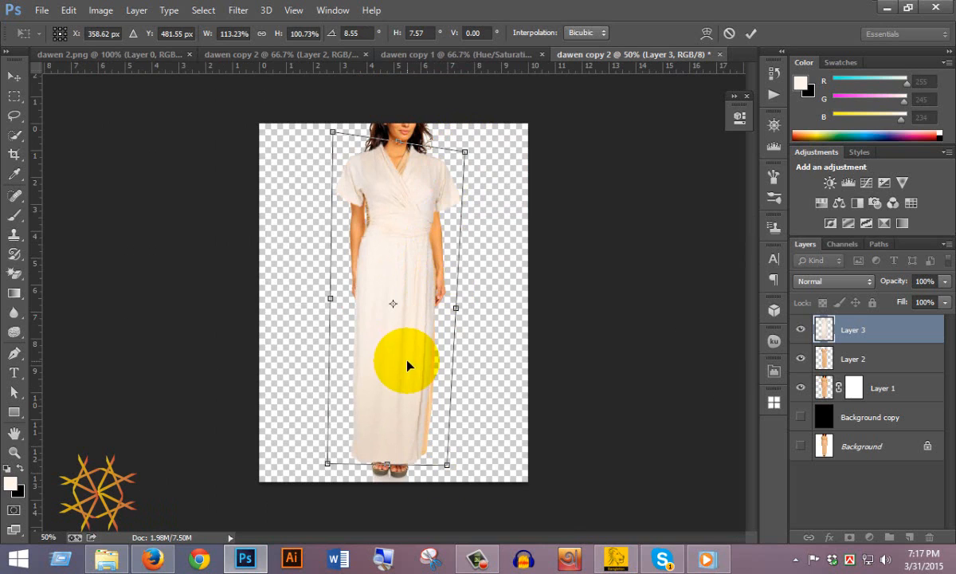
Switch to Warp and bulge the cream dress's right side and lower right corner outward to cover the tan edge.
click(707, 35)
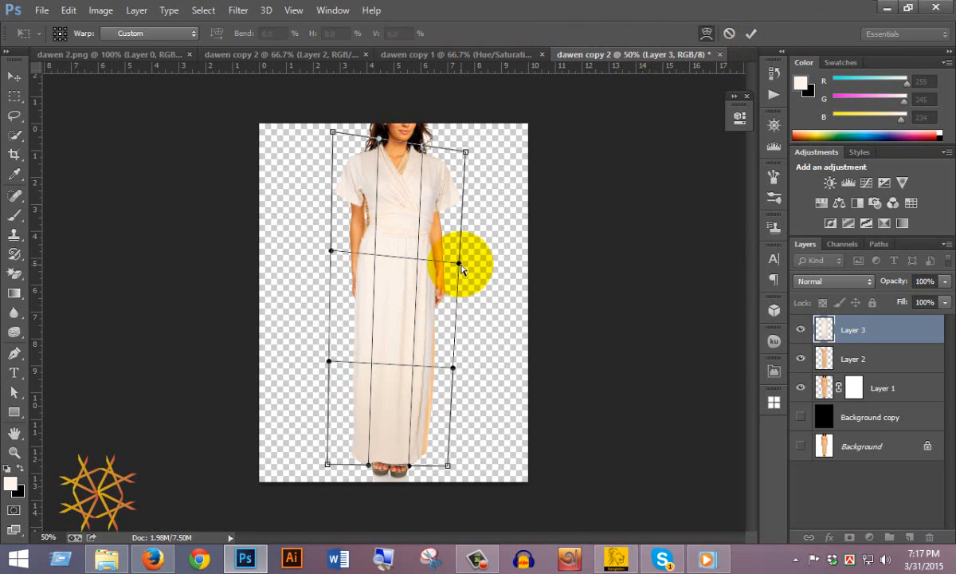
drag(460, 265, 477, 259)
drag(453, 367, 463, 372)
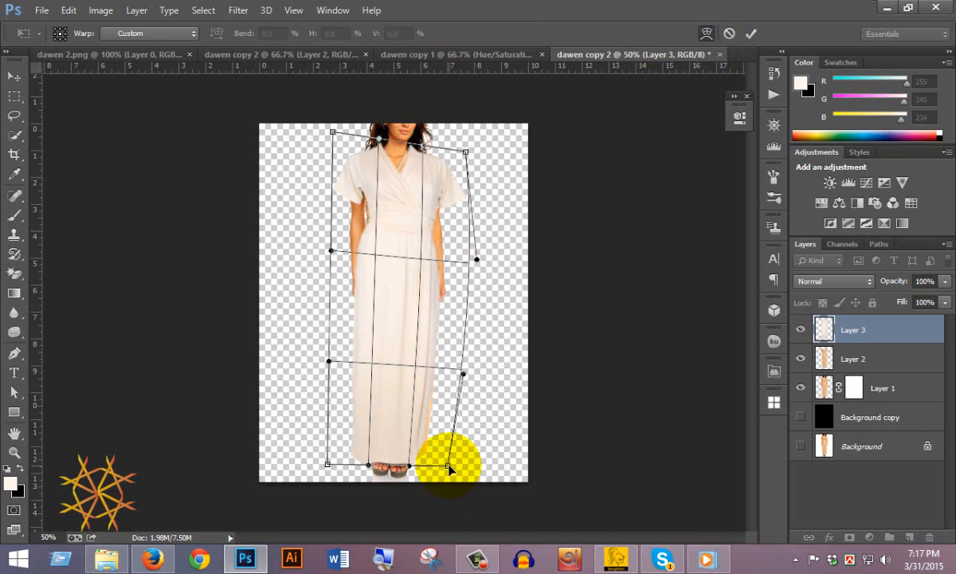
drag(451, 467, 464, 467)
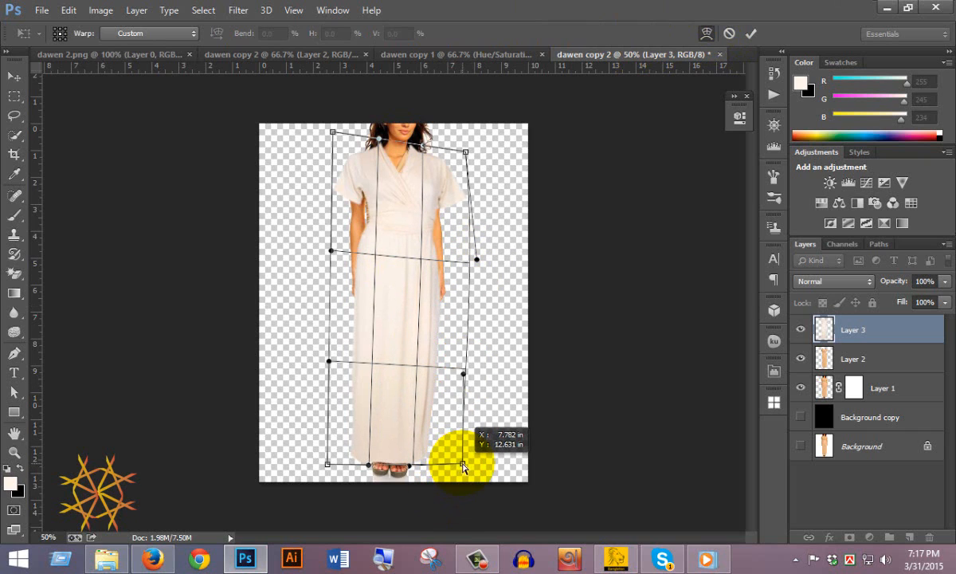
Warp the cream dress's upper corners inward to the shoulders, lift the hem above the feet, and apply the transform.
ctrl+click(392, 179)
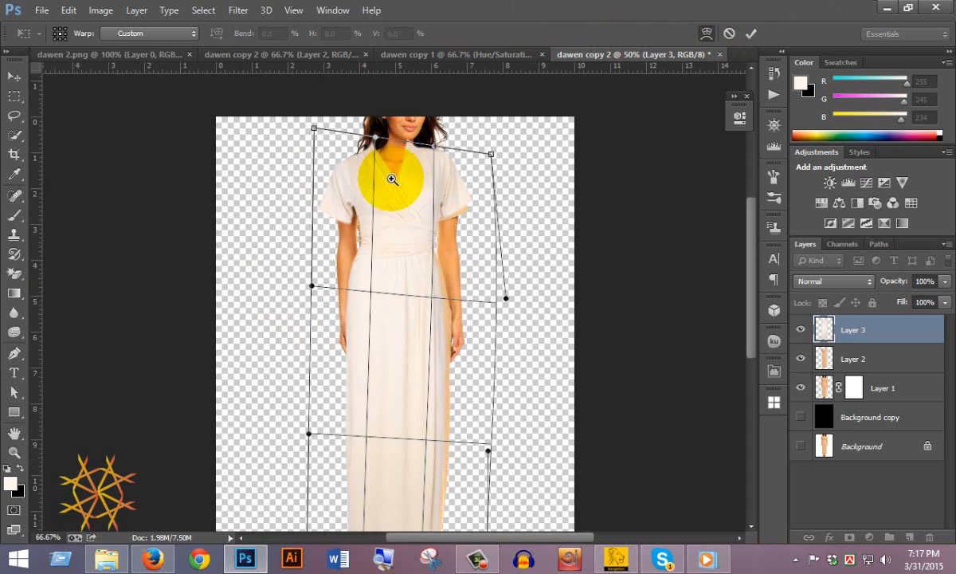
ctrl+click(392, 179)
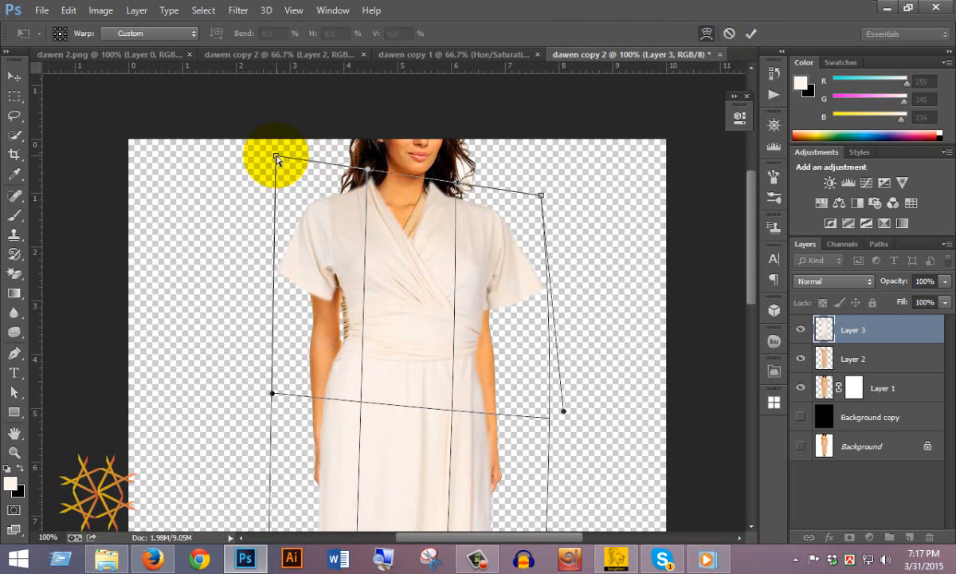
drag(276, 159, 290, 150)
drag(541, 195, 535, 188)
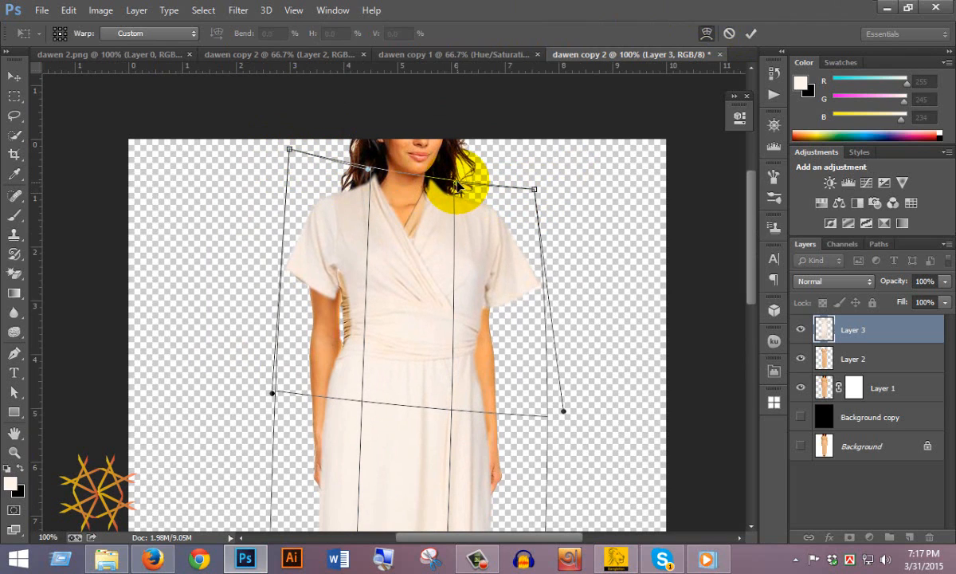
scroll(405, 263, down, 5)
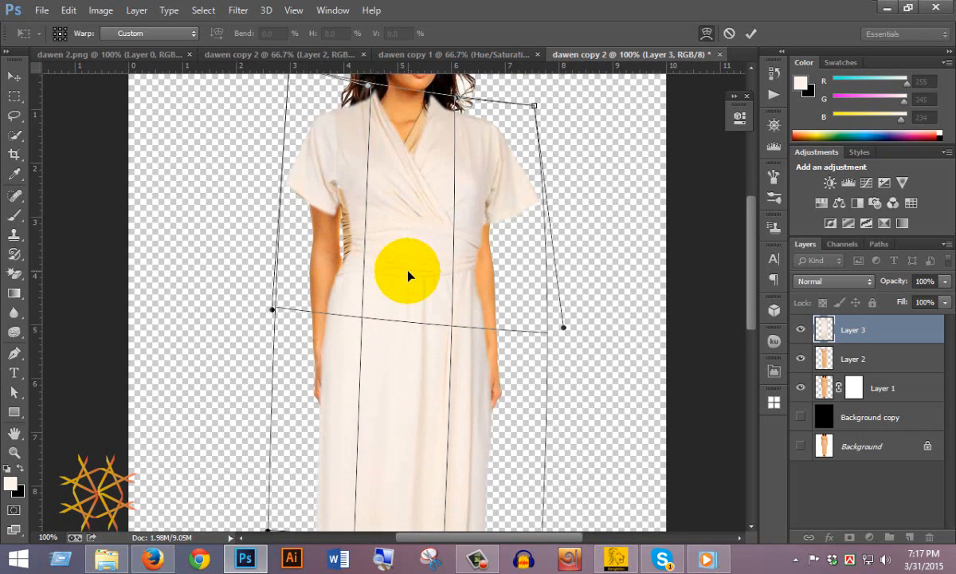
scroll(407, 274, down, 5)
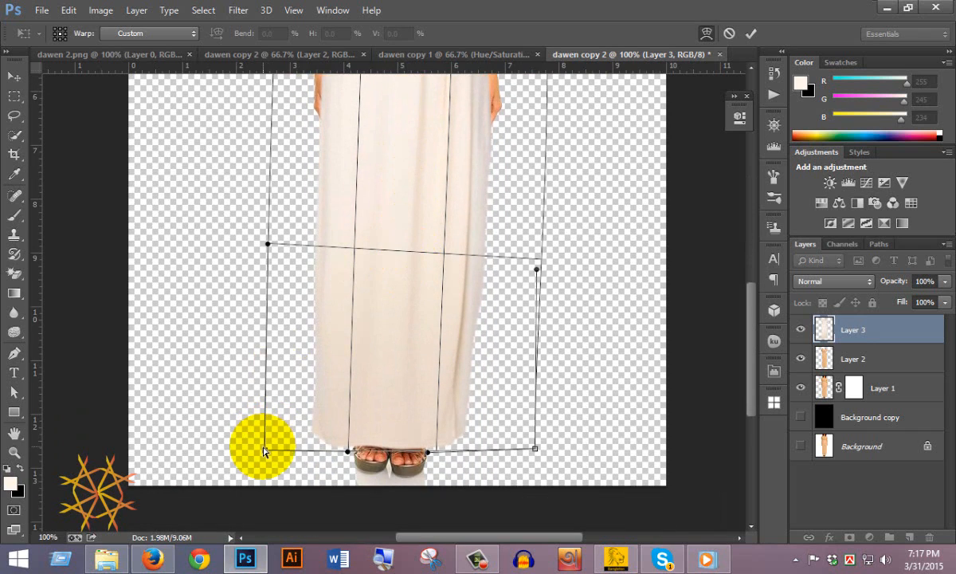
drag(268, 451, 284, 442)
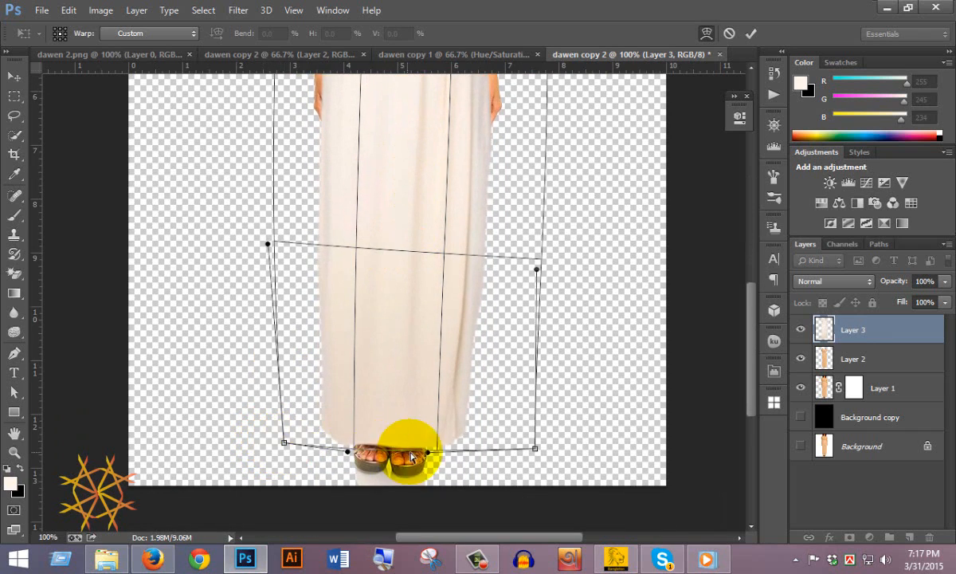
drag(431, 454, 432, 424)
scroll(481, 387, up, 9)
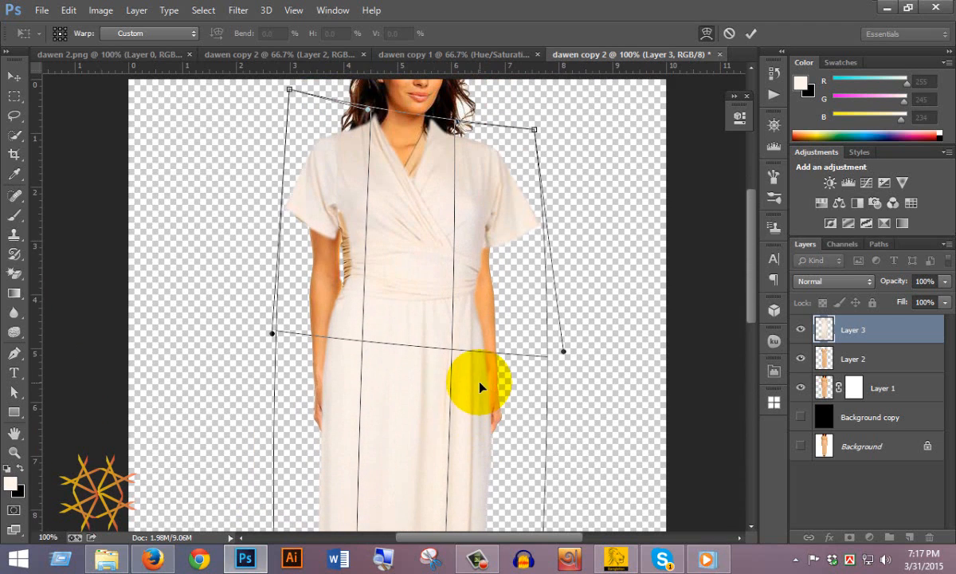
drag(289, 91, 289, 94)
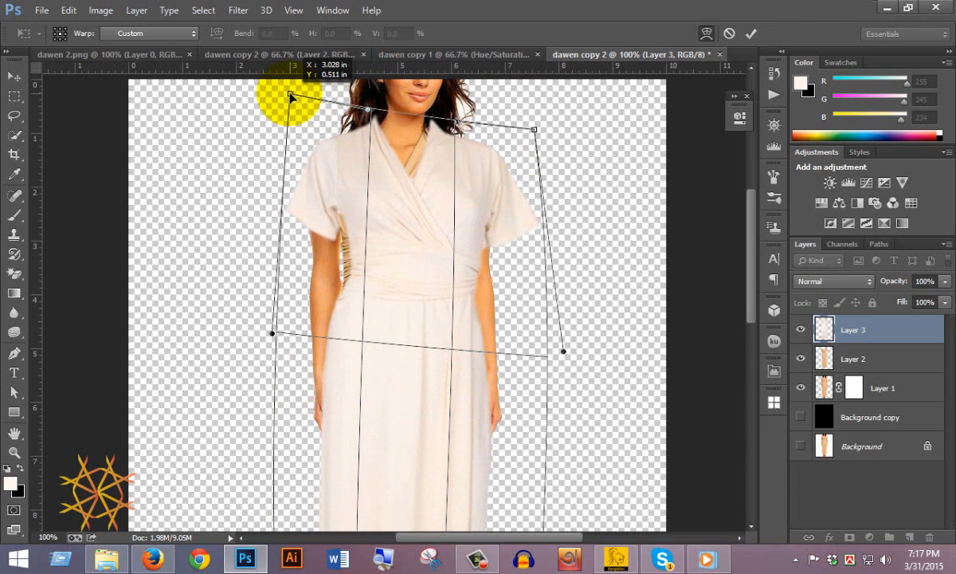
click(752, 34)
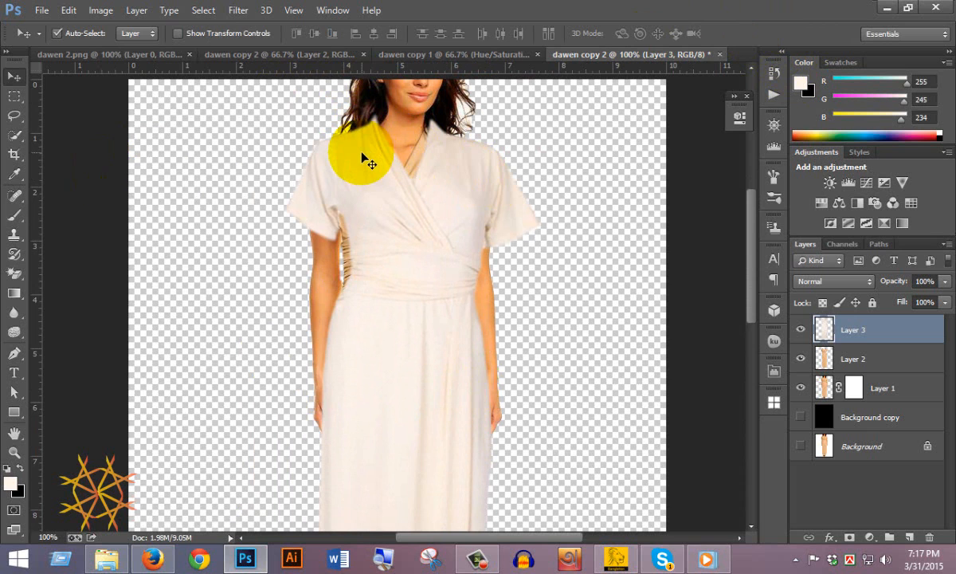
Start Puppet Warp on the cream dress layer and pin its left collar tip, left sleeve and left underarm.
click(101, 10)
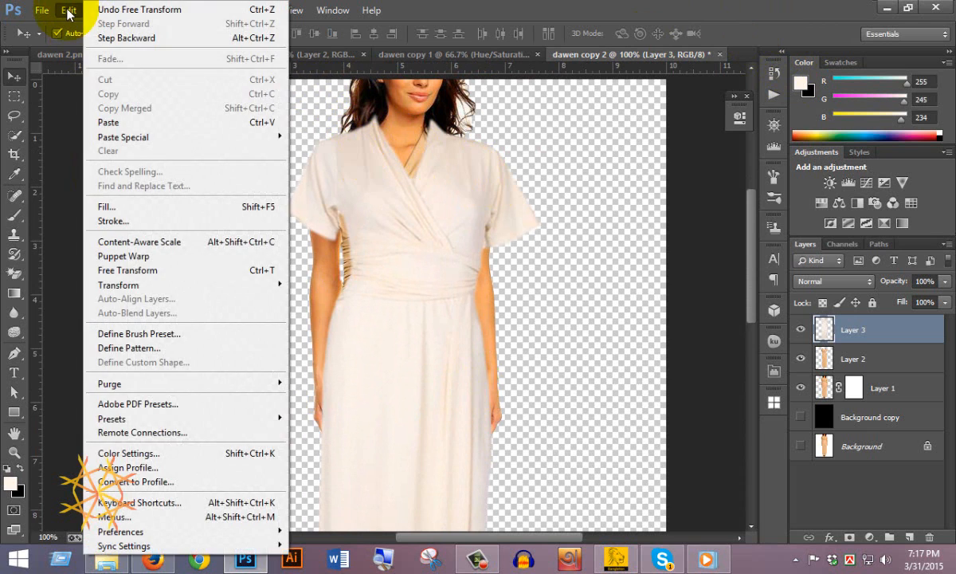
click(67, 10)
click(69, 12)
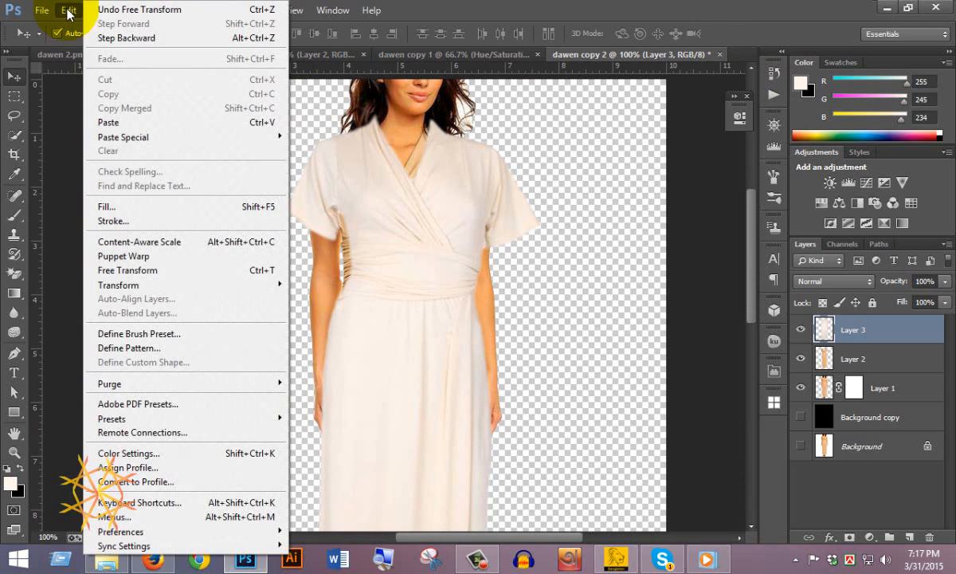
click(187, 257)
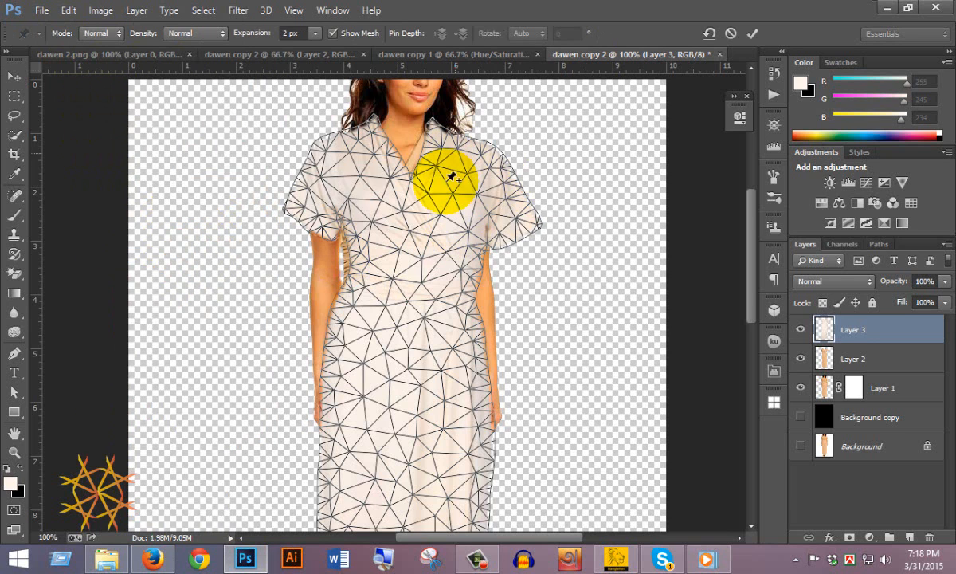
click(376, 117)
click(317, 172)
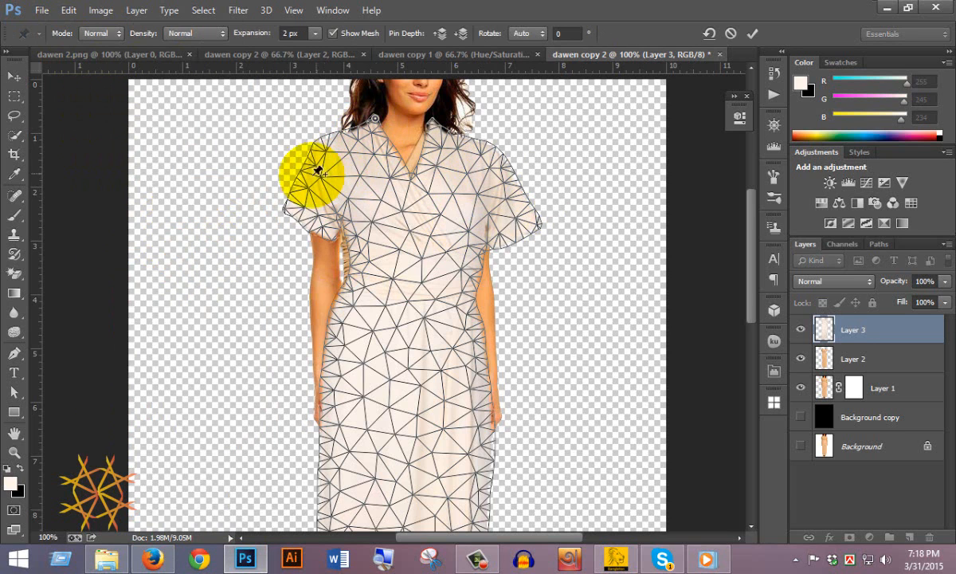
click(343, 220)
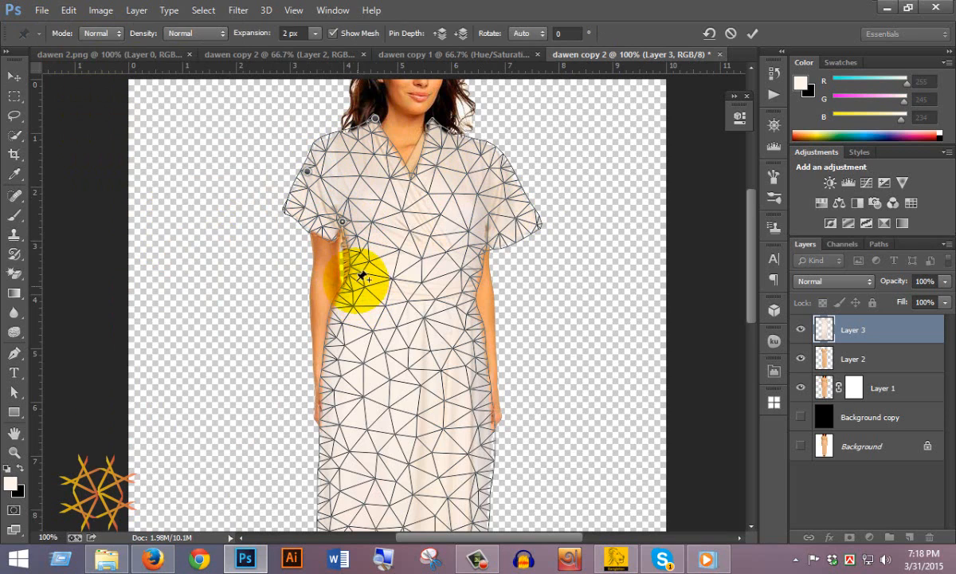
Add Puppet Warp pins along the cream dress's waist, hips and lower skirt edges down to the hem.
scroll(365, 274, down, 3)
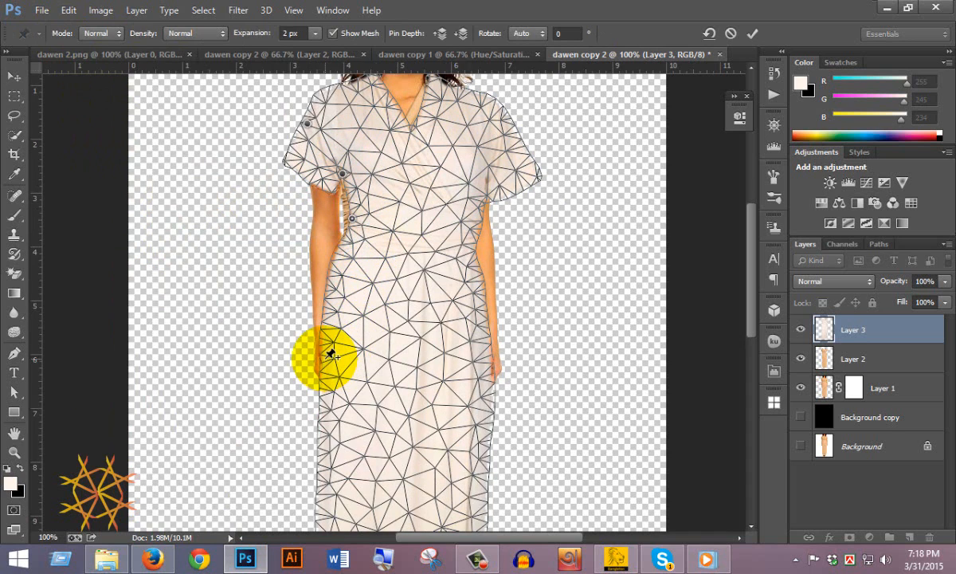
click(480, 279)
scroll(483, 319, down, 5)
click(480, 366)
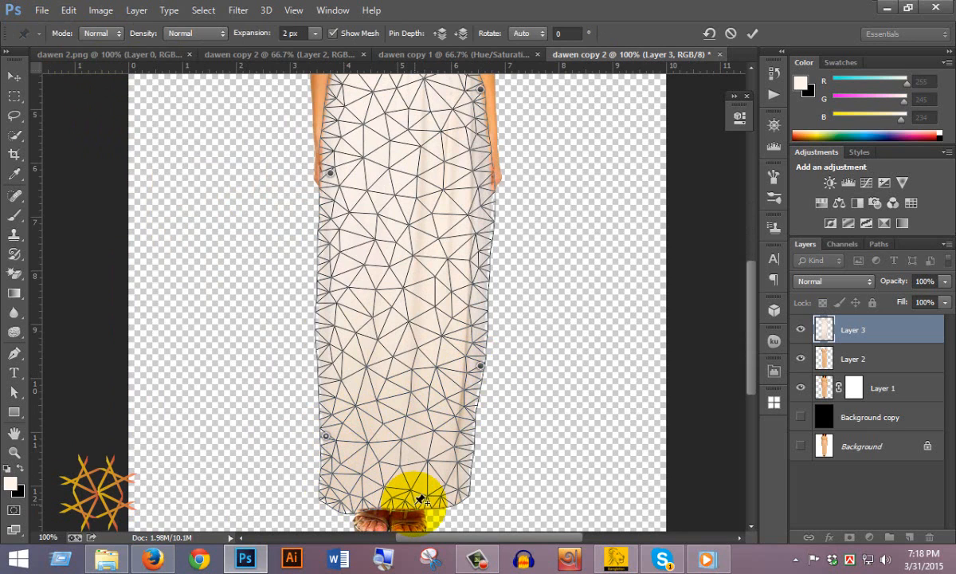
Pin the cream dress's right collar tip, right shoulder and right sleeve tip.
scroll(478, 354, up, 2)
scroll(479, 353, up, 5)
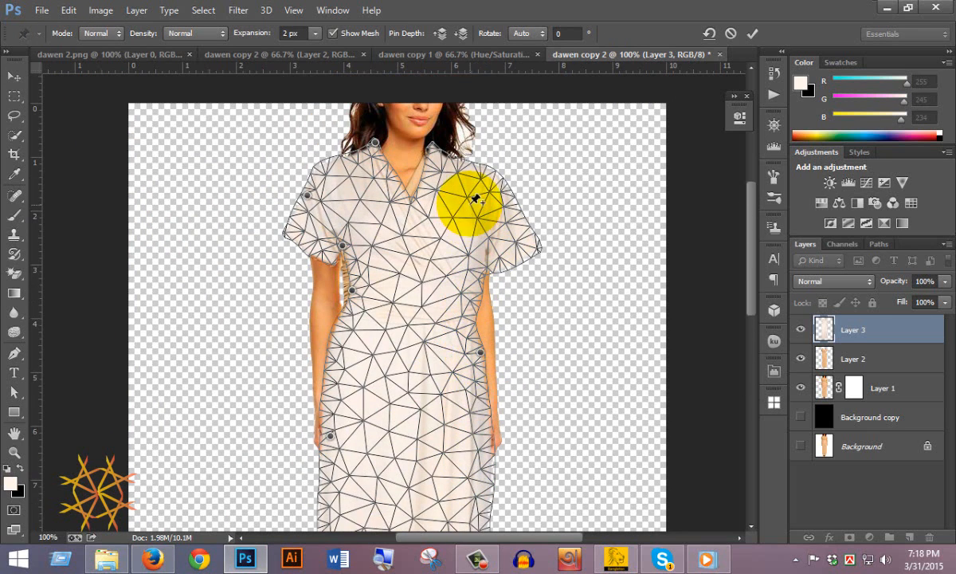
click(434, 146)
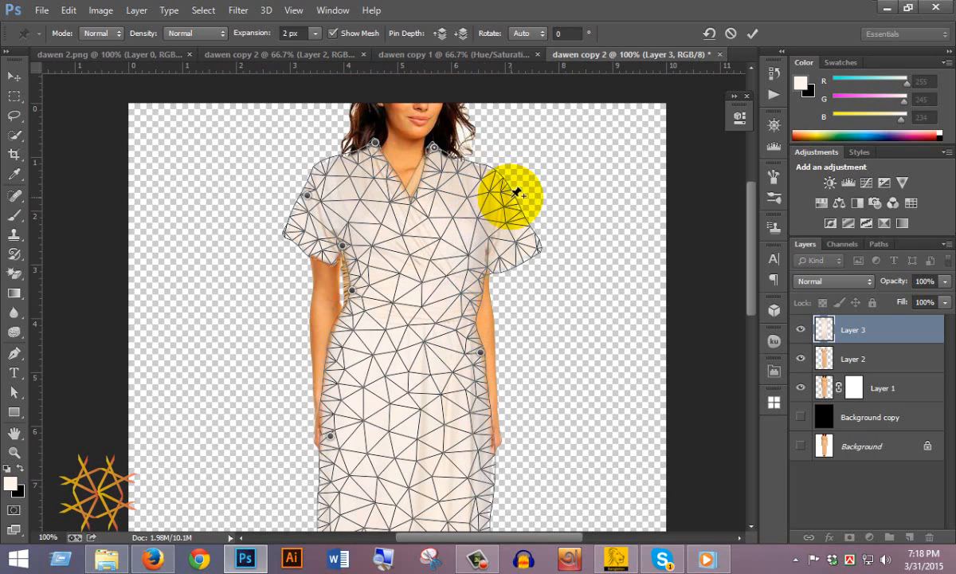
click(510, 195)
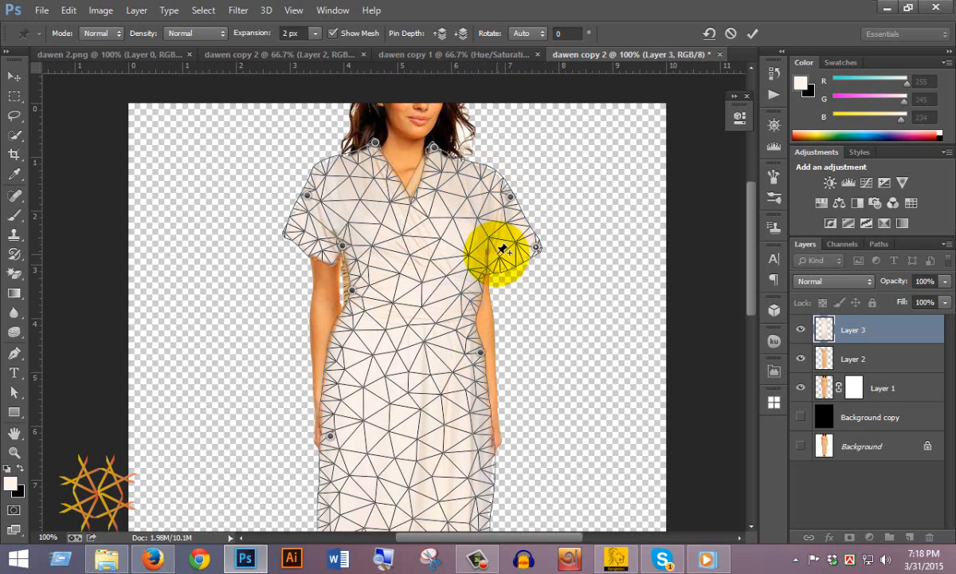
Pull the right neckline edge and the point of the V inward with pins to cover the tan collar.
ctrl+click(439, 211)
ctrl+click(441, 216)
scroll(380, 176, up, 2)
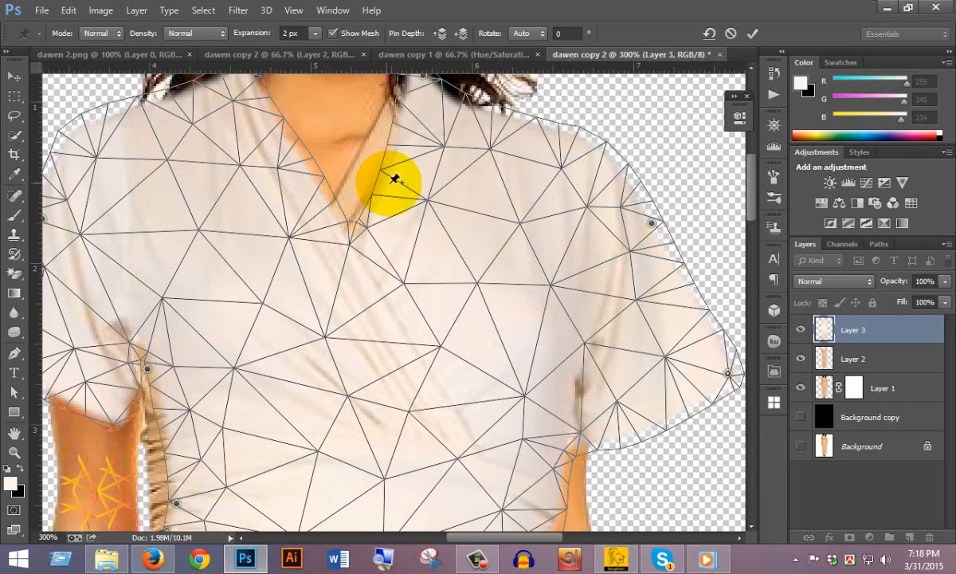
drag(412, 194, 389, 180)
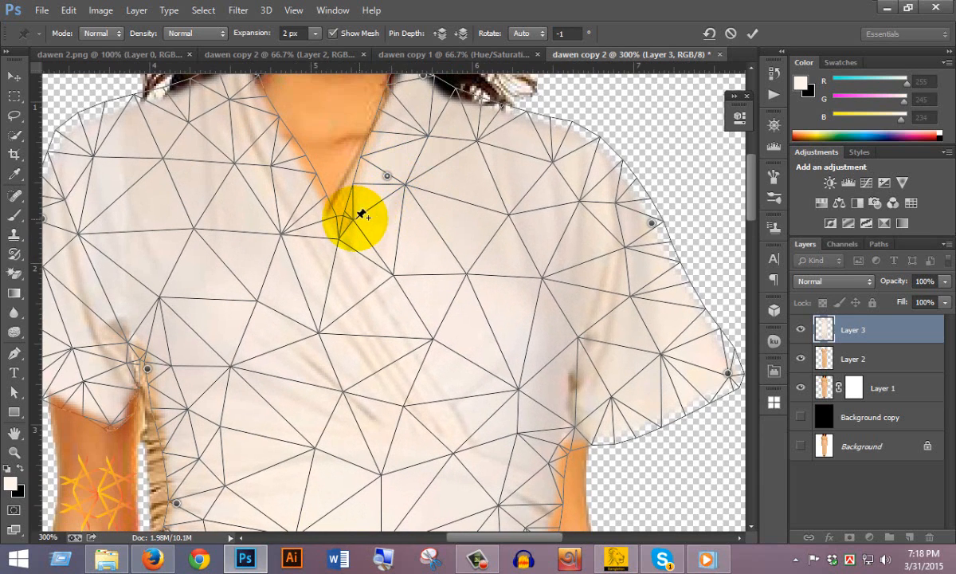
drag(359, 218, 338, 206)
scroll(396, 214, up, 3)
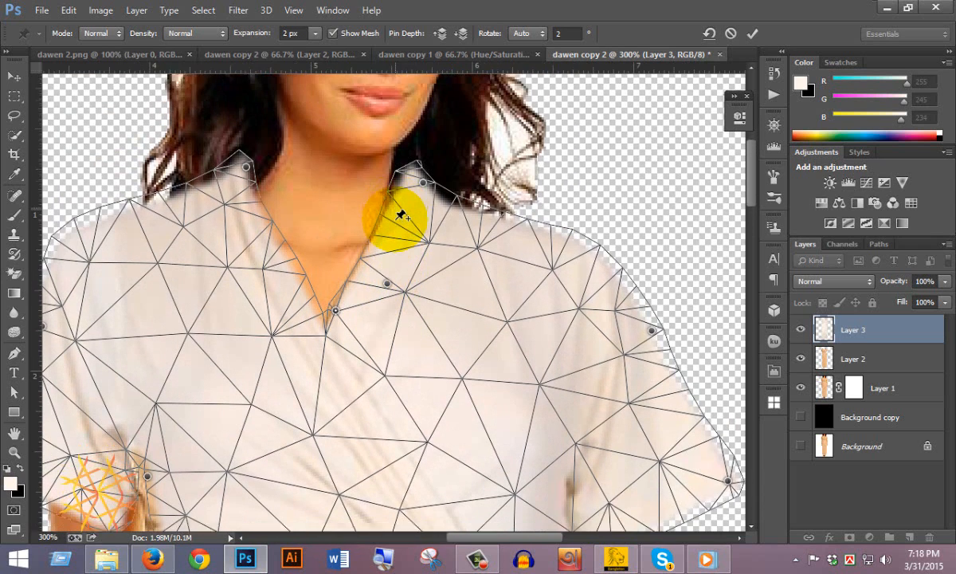
scroll(410, 206, up, 1)
Pull the cream dress's left underarm and waist edge outward with pins to cover the tan ruching beside the arm.
scroll(424, 193, down, 6)
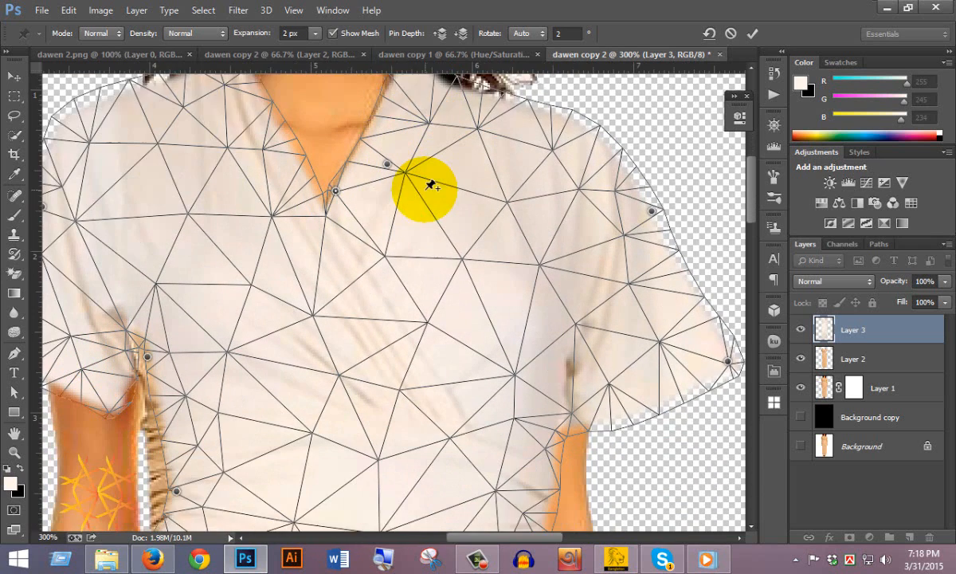
scroll(258, 278, left, 8)
scroll(257, 278, down, 2)
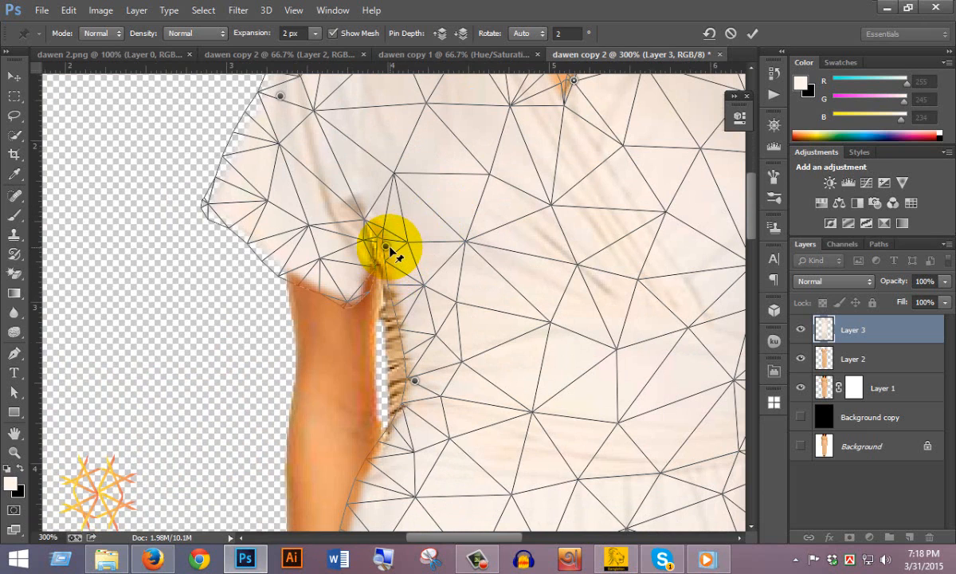
mouse_move(390, 248)
mouse_down()
mouse_move(379, 256)
mouse_move(368, 239)
mouse_move(375, 244)
mouse_up()
click(360, 228)
scroll(422, 260, down, 1)
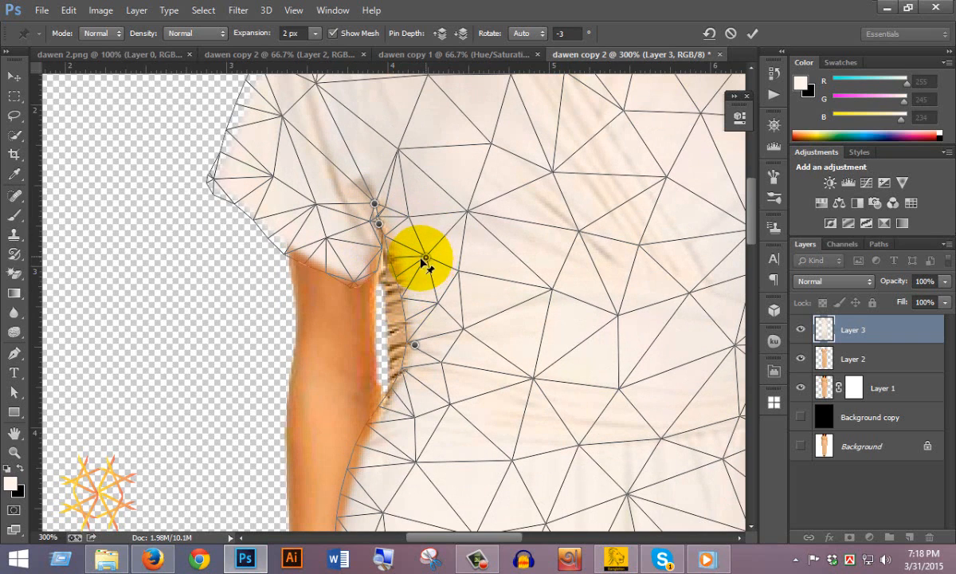
drag(425, 260, 404, 268)
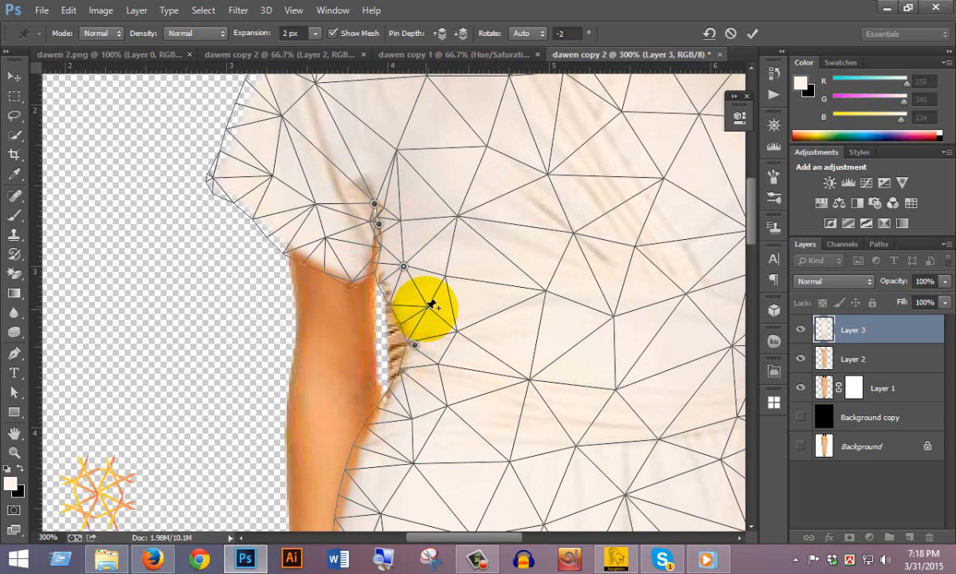
drag(428, 311, 397, 351)
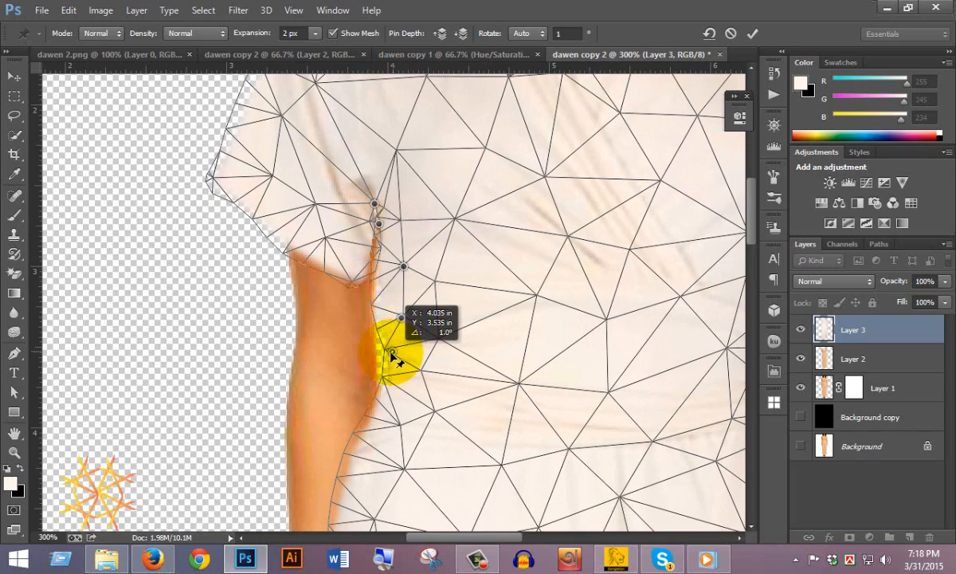
scroll(582, 277, up, 5)
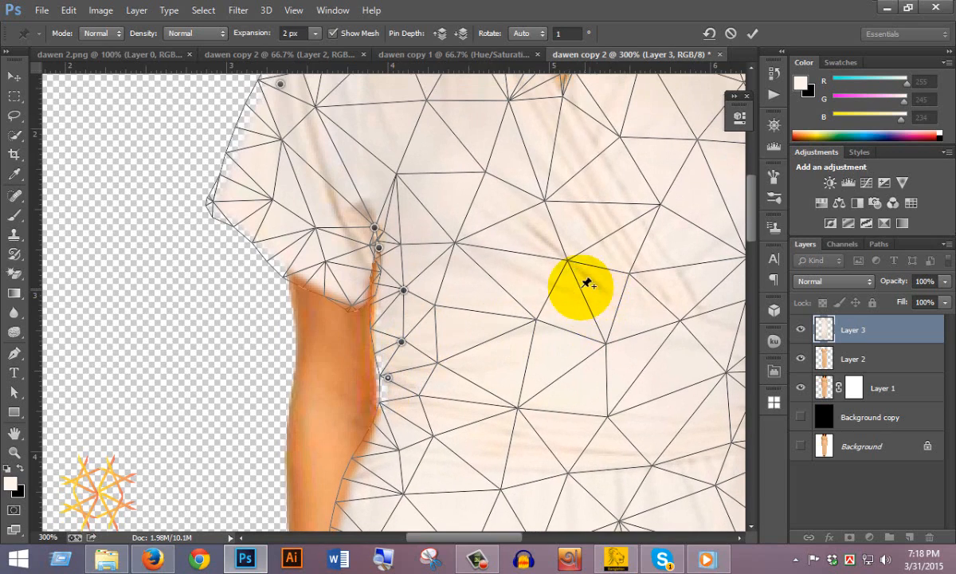
Lower the hem's right corner and middle slightly with pins, then apply the Puppet Warp.
scroll(397, 175, down, 8)
scroll(397, 175, right, 5)
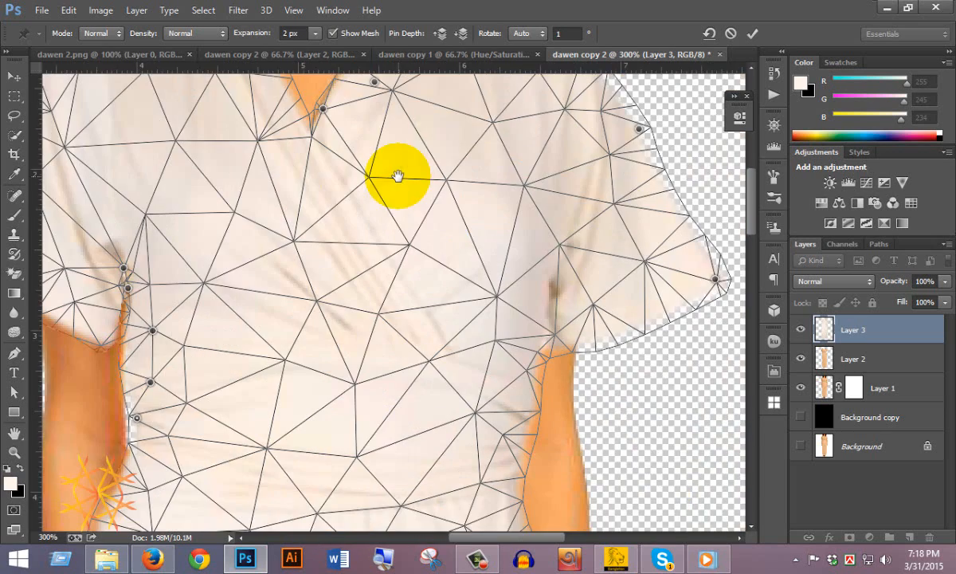
scroll(423, 324, down, 4)
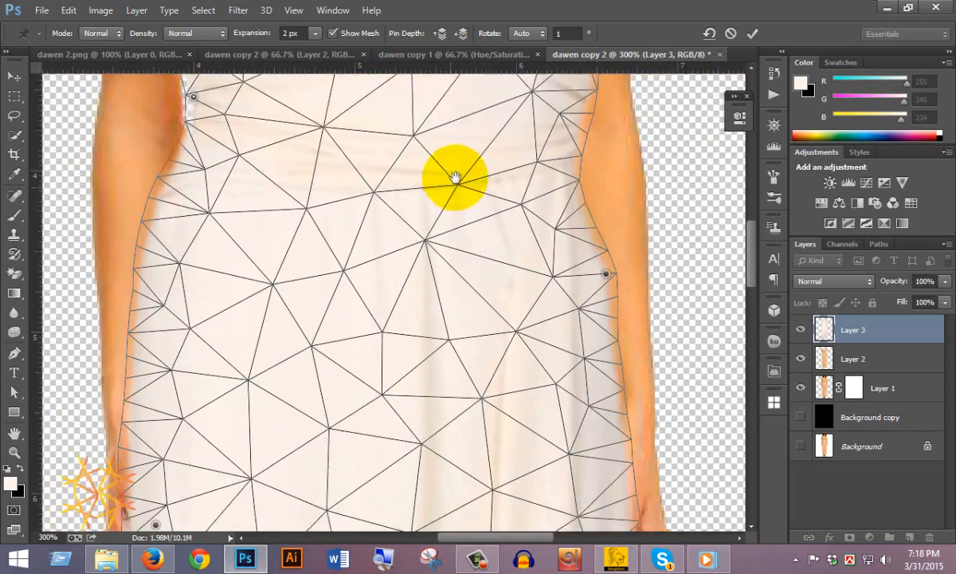
scroll(385, 227, down, 6)
scroll(385, 226, right, 3)
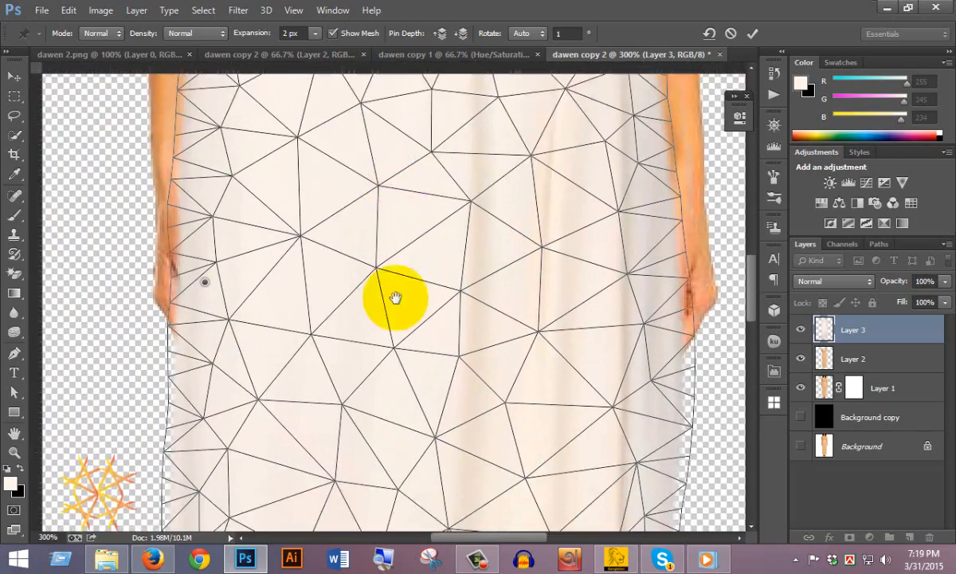
scroll(455, 281, down, 8)
scroll(455, 280, right, 2)
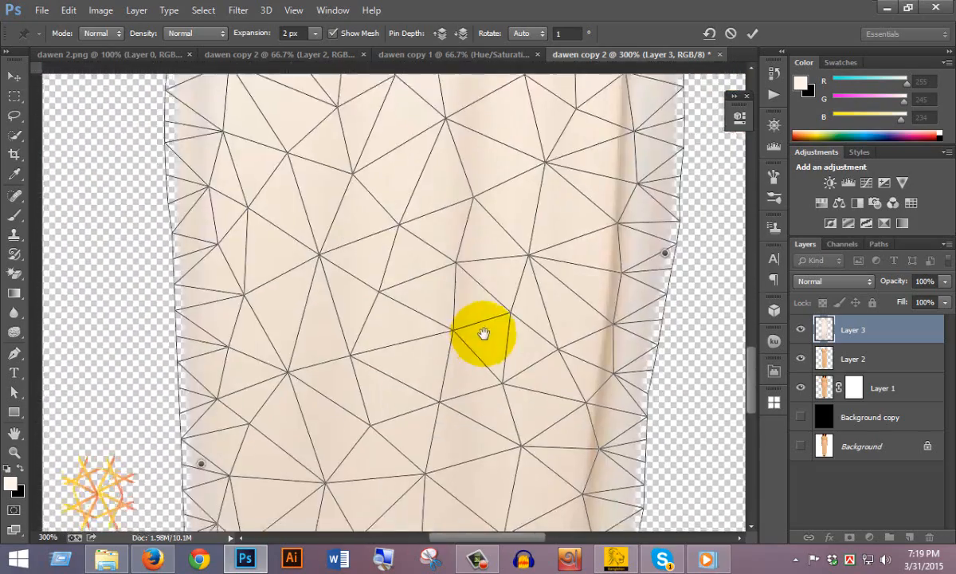
scroll(487, 315, down, 3)
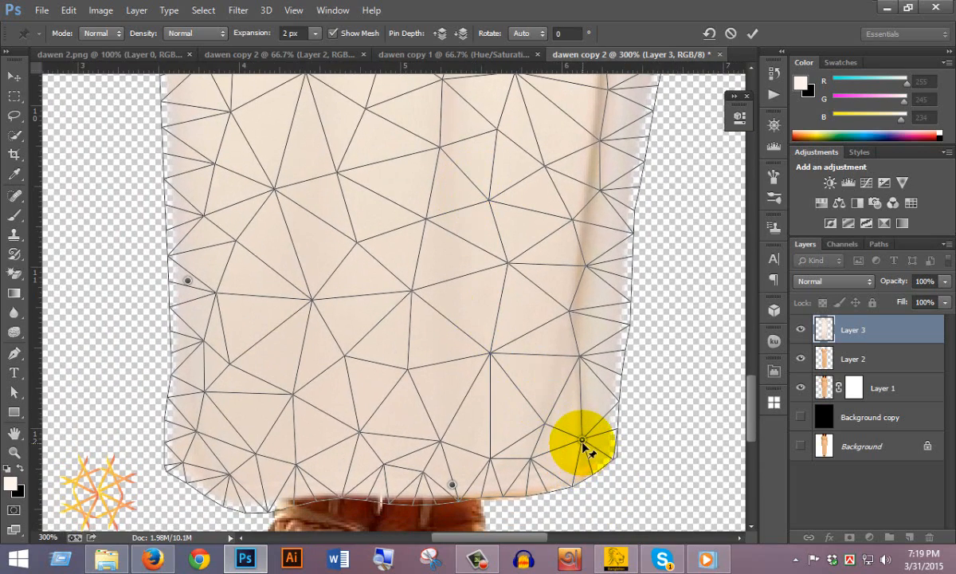
drag(582, 440, 583, 460)
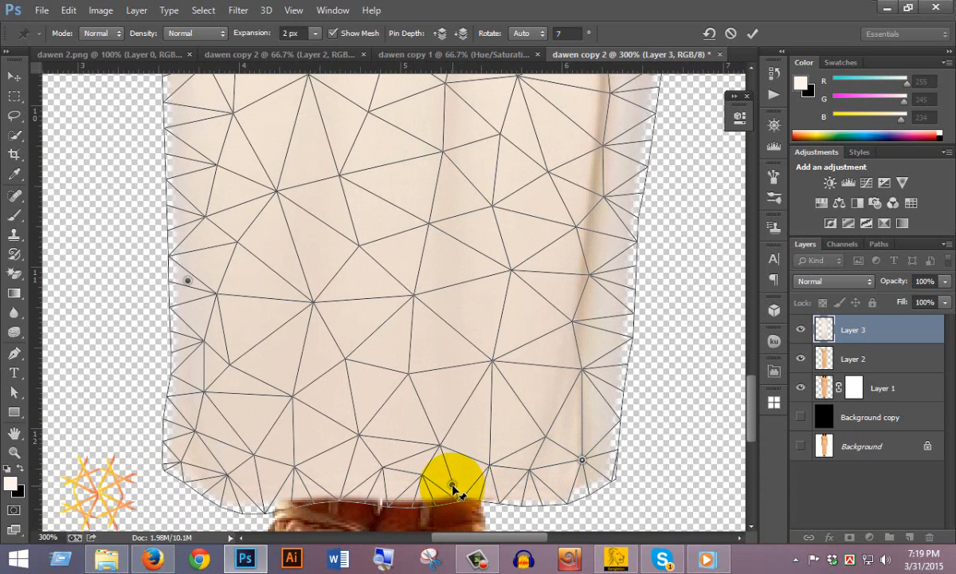
drag(452, 486, 453, 496)
scroll(419, 440, up, 6)
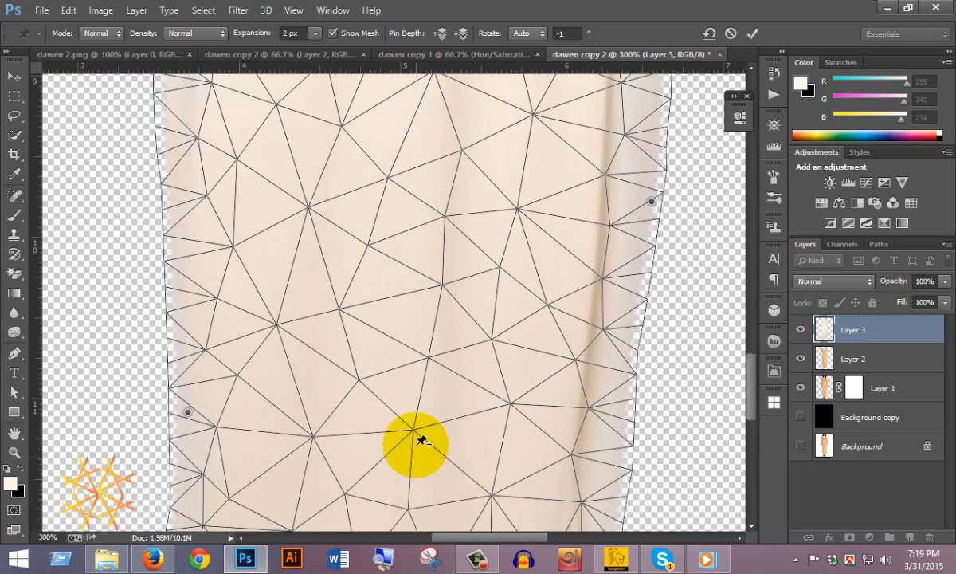
scroll(420, 440, up, 3)
scroll(438, 346, down, 4)
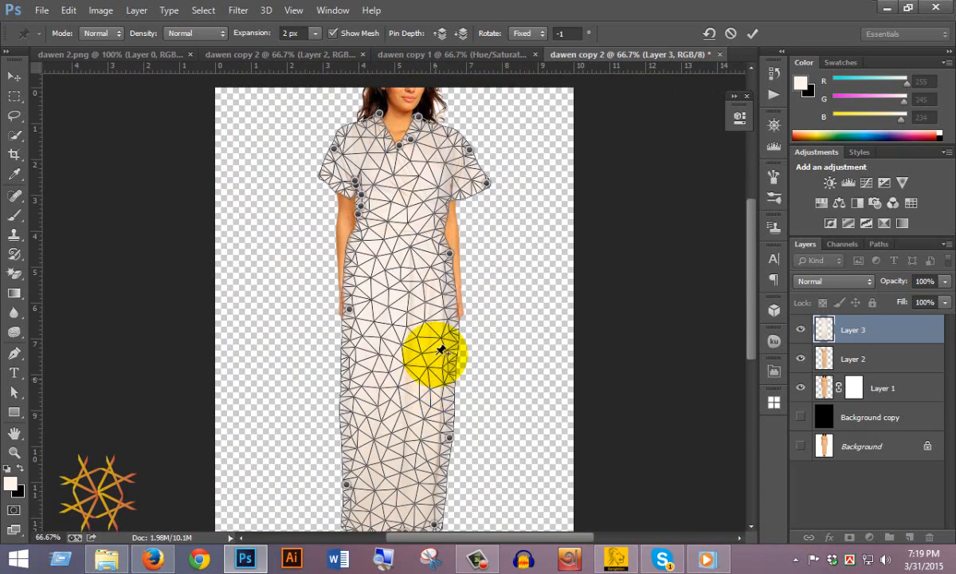
scroll(411, 348, up, 2)
click(753, 34)
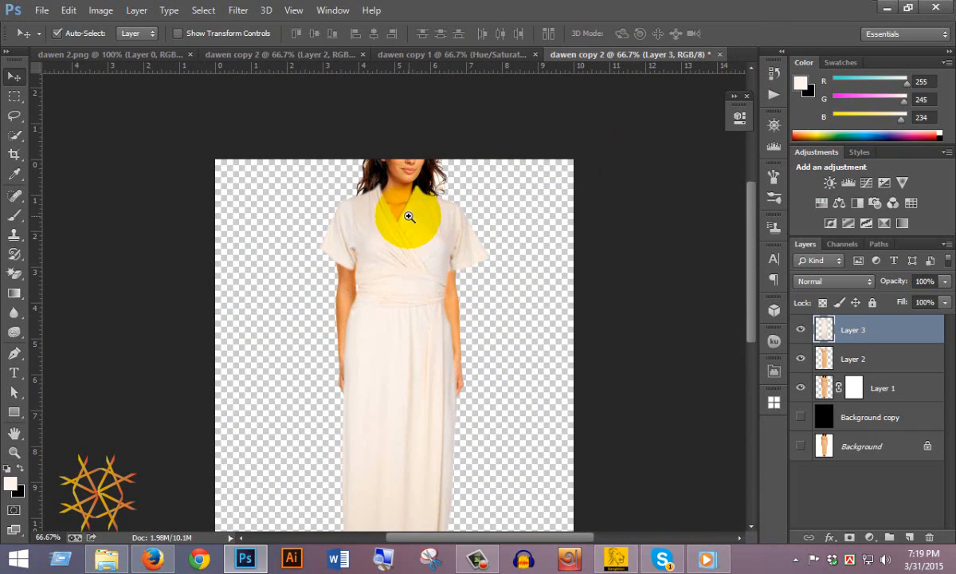
Load the outline of Layer 2's tan dress as a selection and keep Layer 2 active.
scroll(405, 223, up, 2)
click(826, 360)
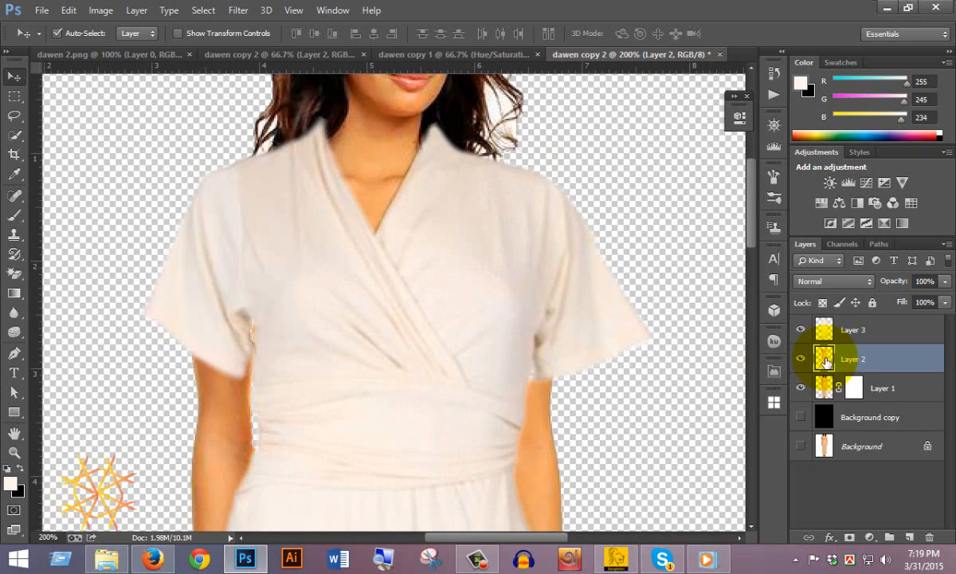
ctrl+click(841, 365)
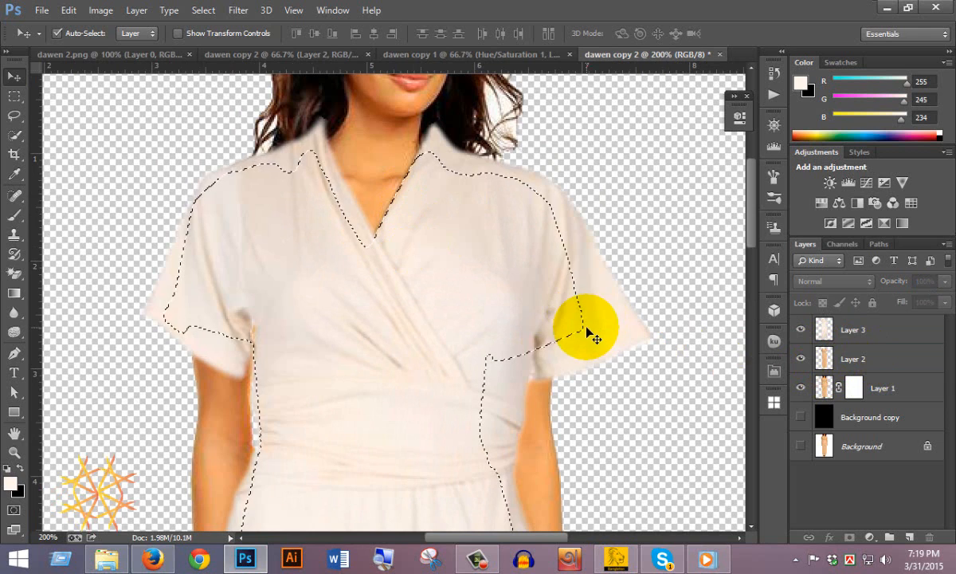
click(885, 334)
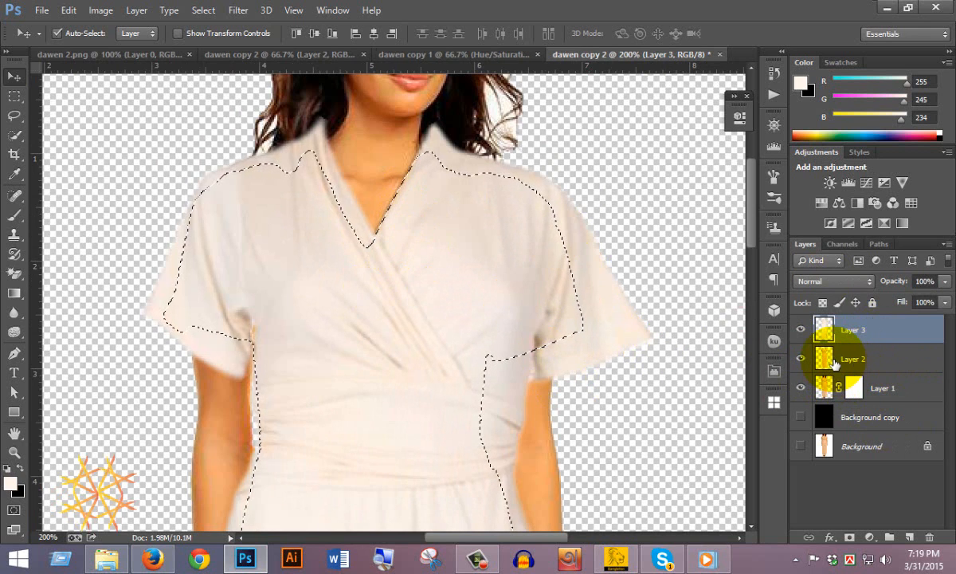
click(830, 360)
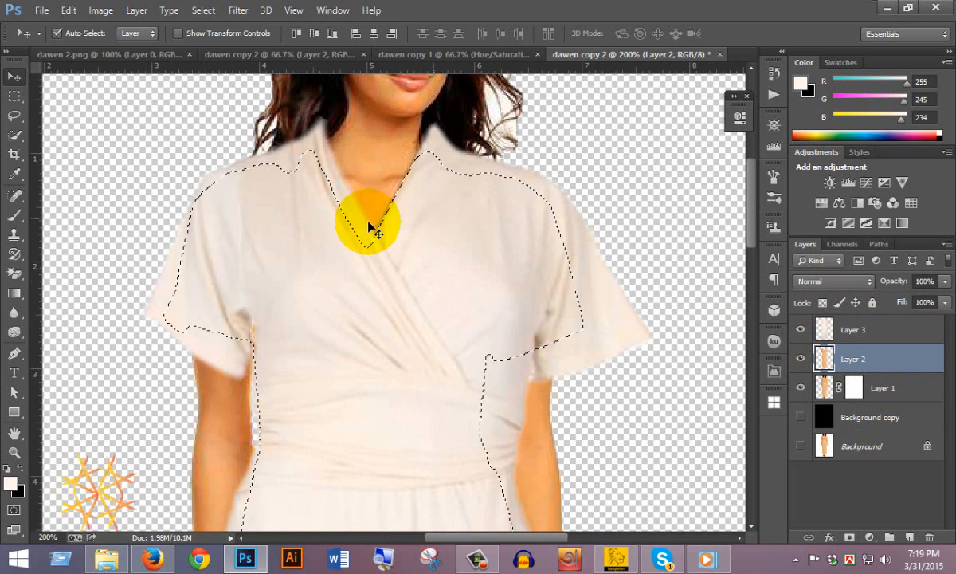
right_click(330, 260)
right_click(271, 208)
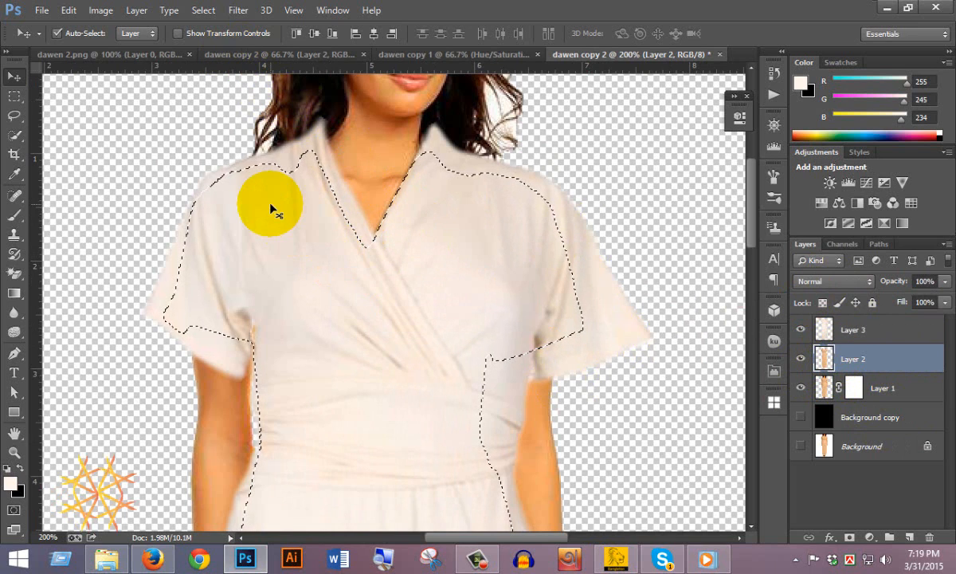
right_click(271, 208)
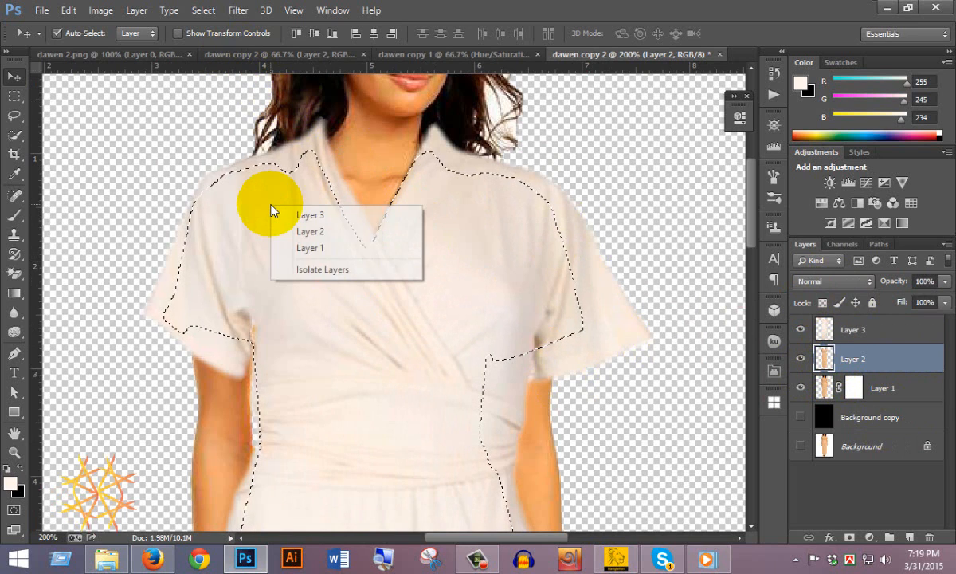
click(239, 11)
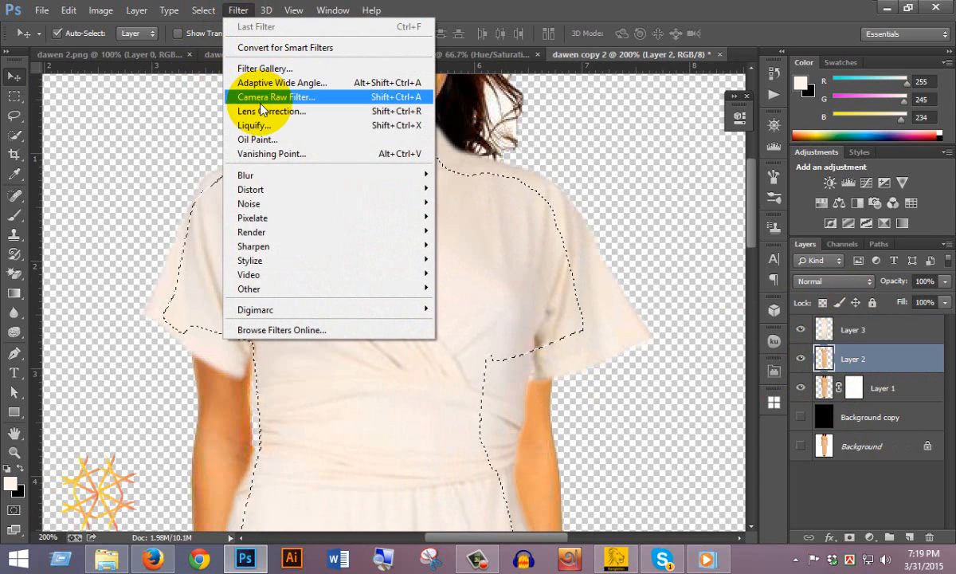
Expand the tan dress outline selection by 1 pixel.
mouse_move(203, 11)
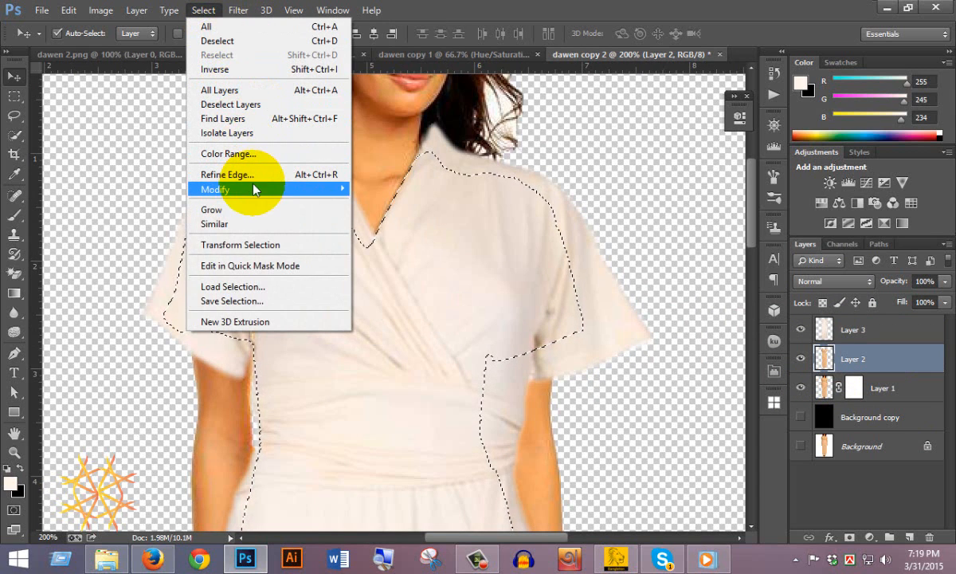
mouse_move(254, 189)
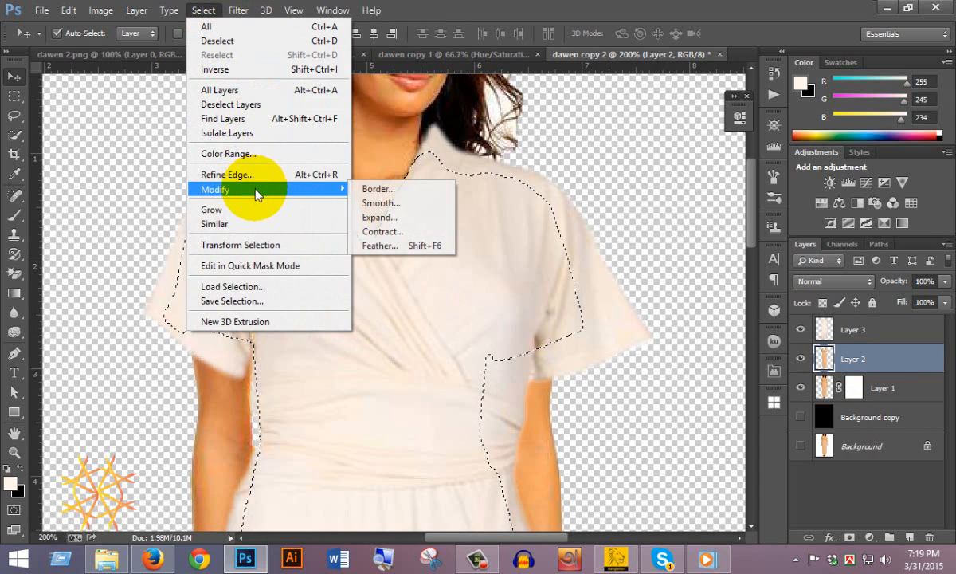
click(400, 218)
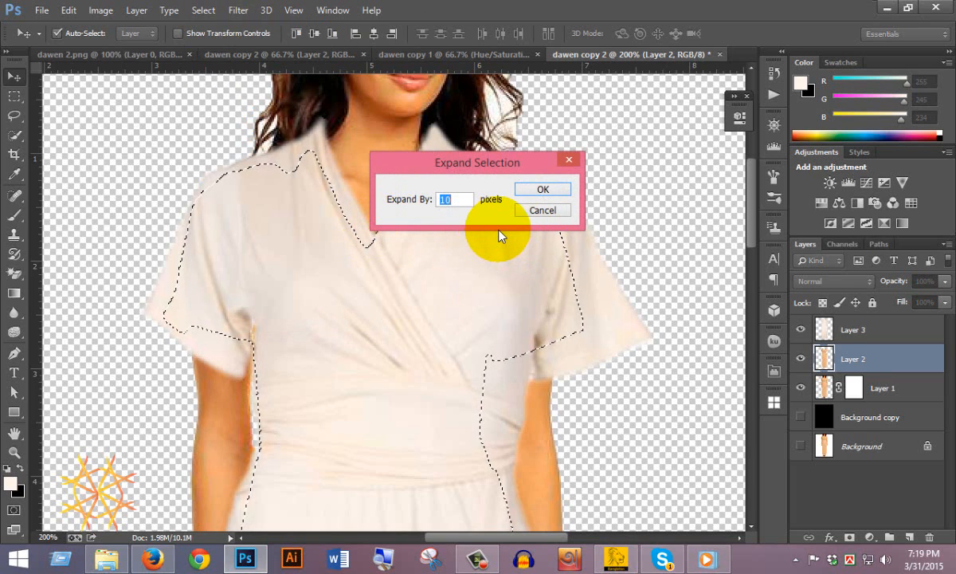
text(1)
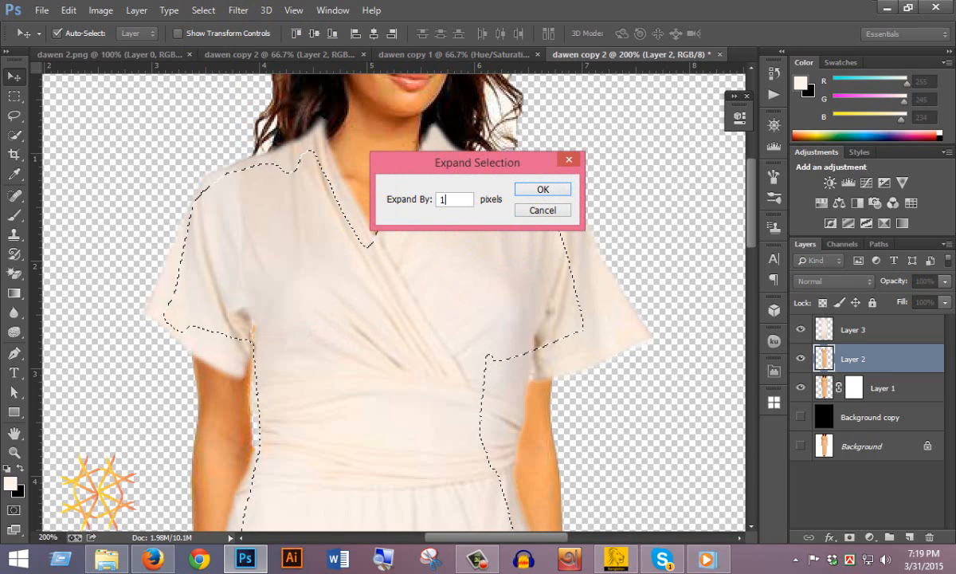
click(542, 188)
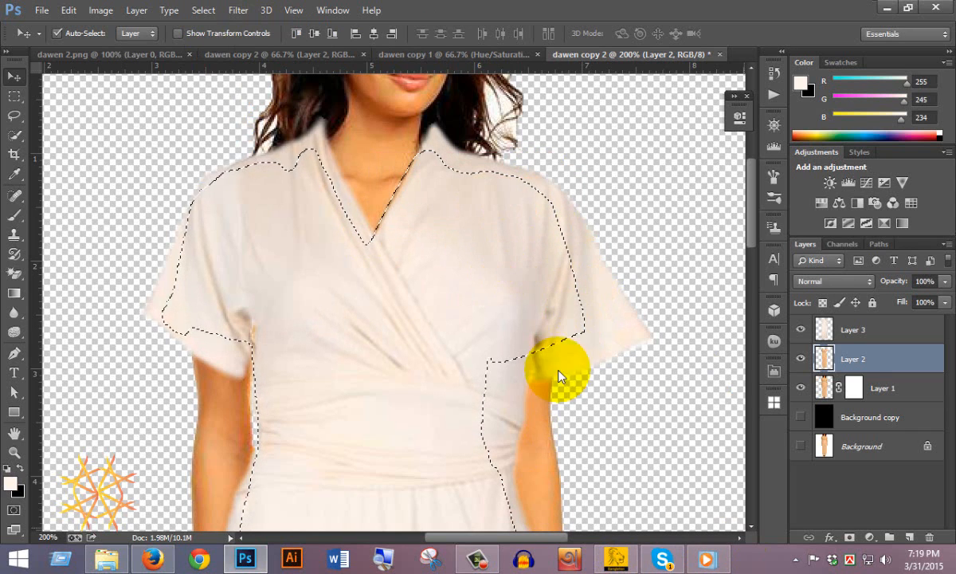
Smooth the expanded selection with a sample radius of 5 pixels.
click(201, 11)
mouse_move(306, 190)
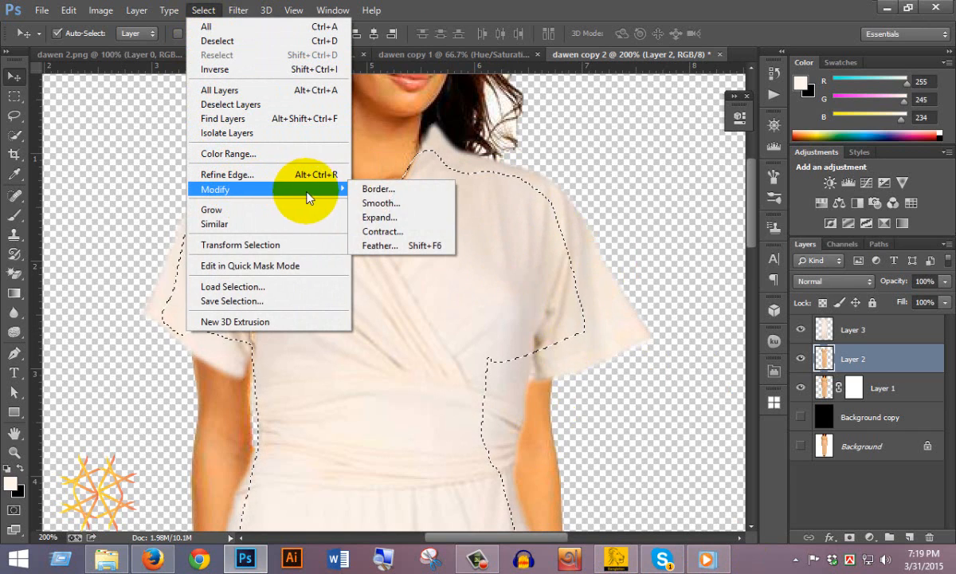
click(390, 203)
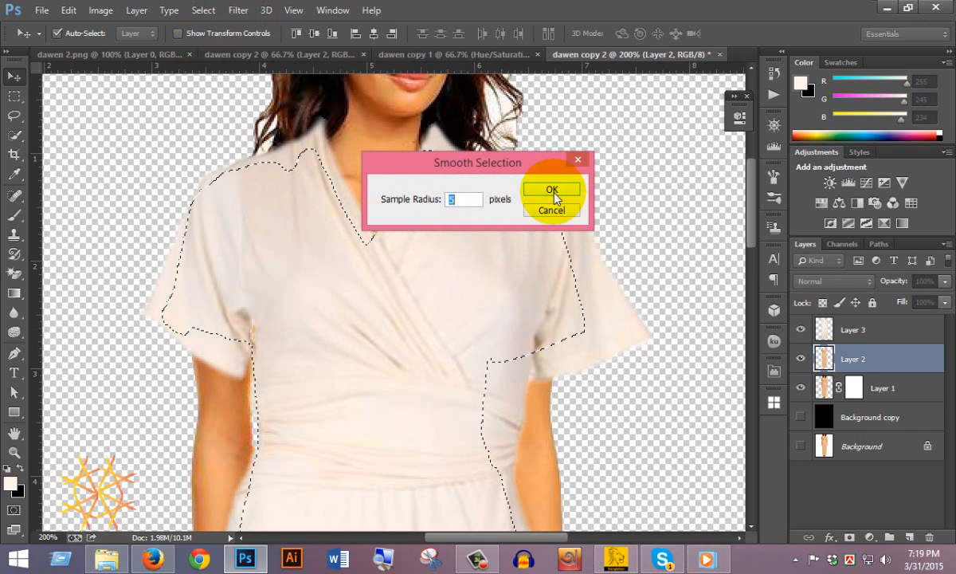
click(553, 192)
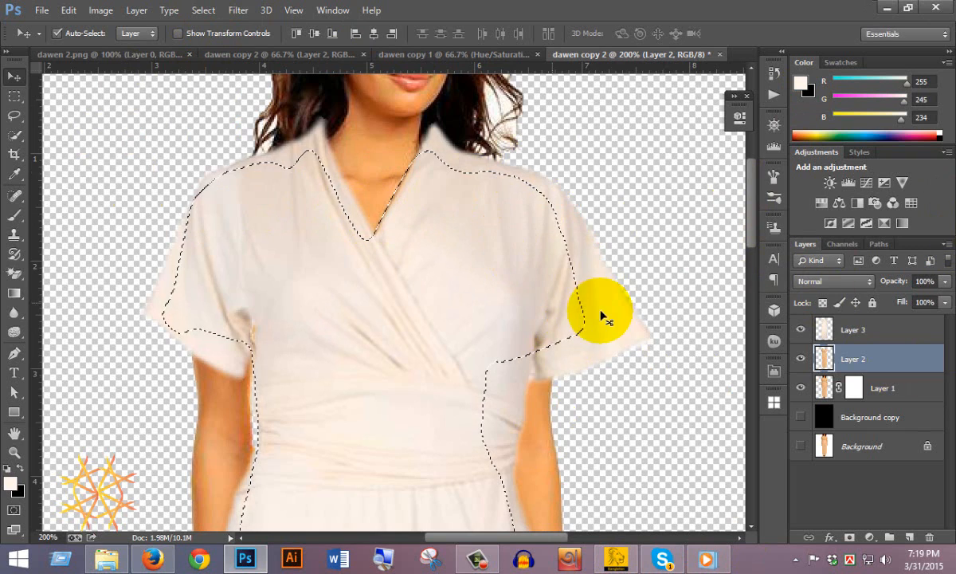
Mask Layer 3's cream dress with the smoothed selection so it is trimmed to the tan dress outline.
click(821, 329)
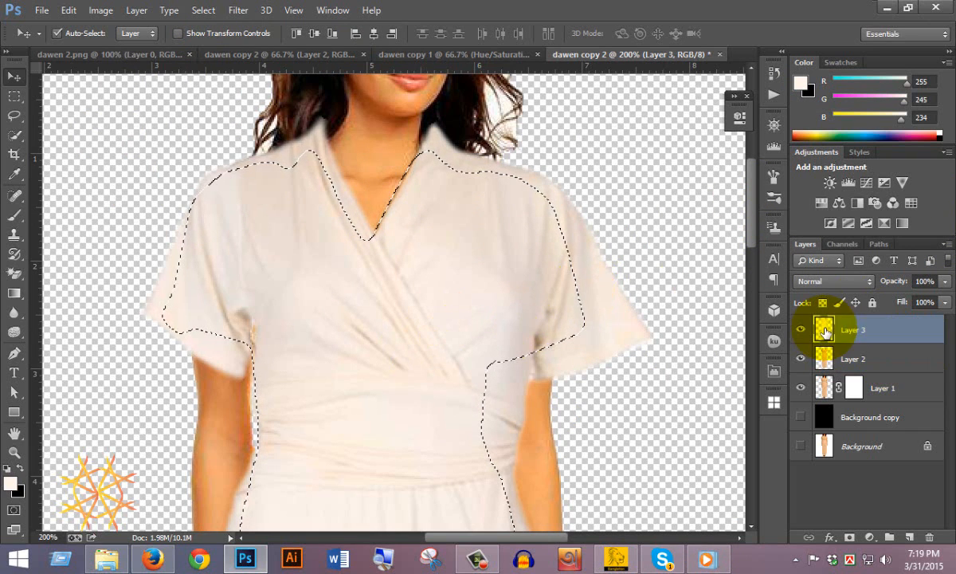
click(847, 543)
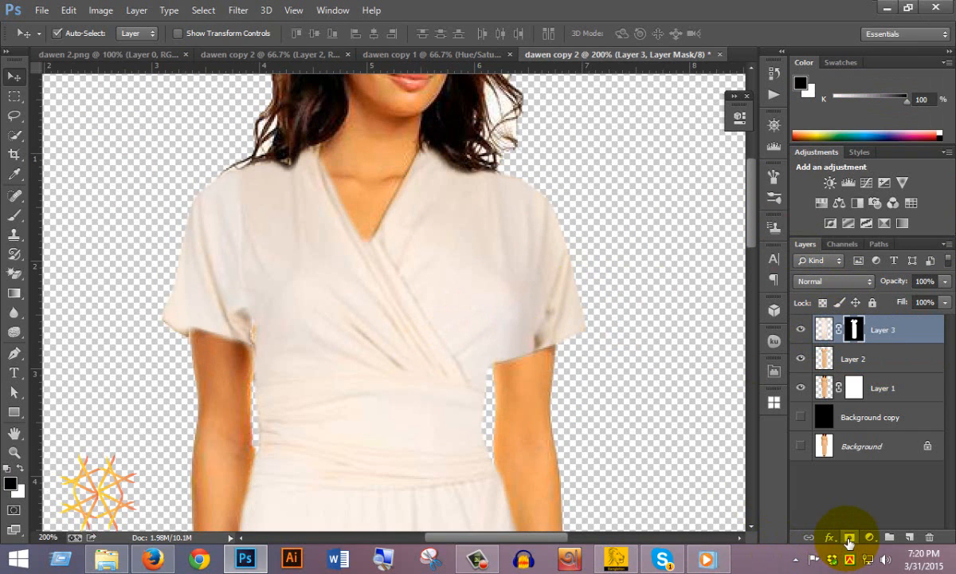
Examine the masked cream dress along the skirt, sleeves, underarms and waist edges.
scroll(516, 370, down, 2)
scroll(518, 372, down, 6)
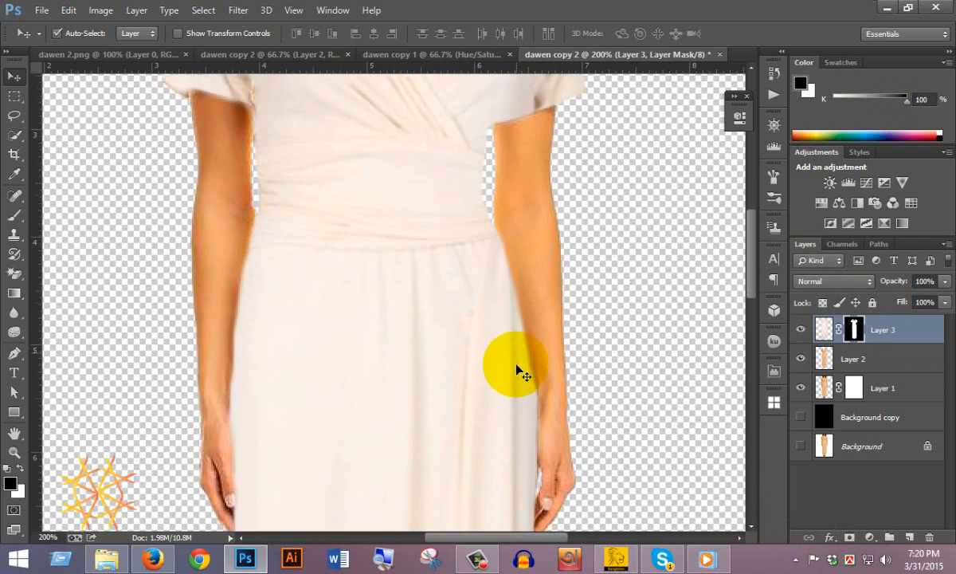
scroll(453, 316, down, 2)
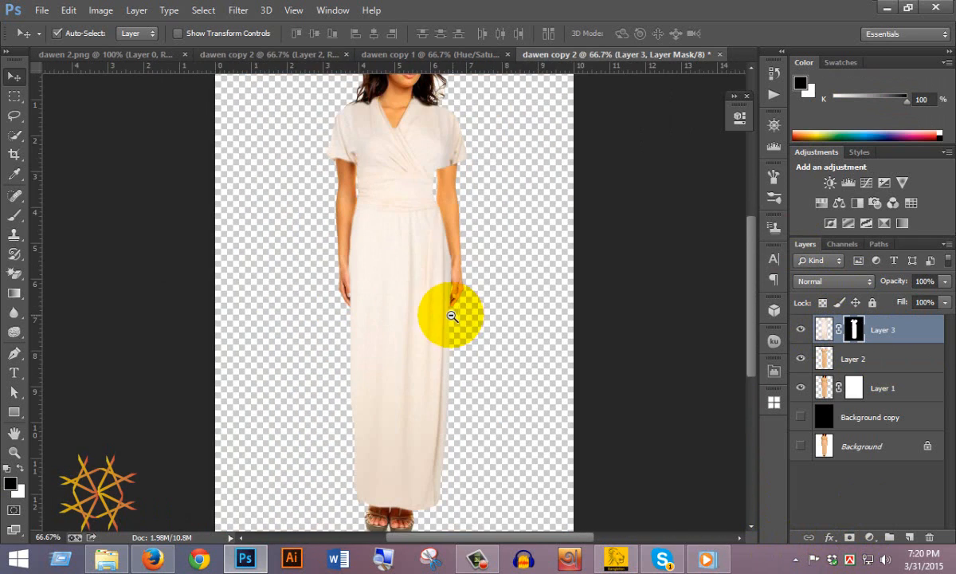
scroll(434, 277, up, 2)
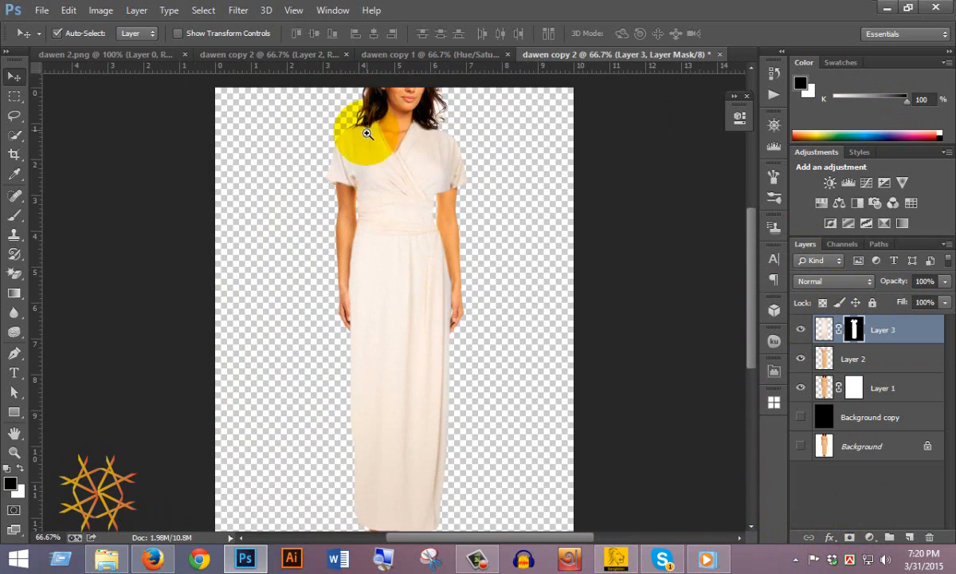
scroll(514, 209, up, 2)
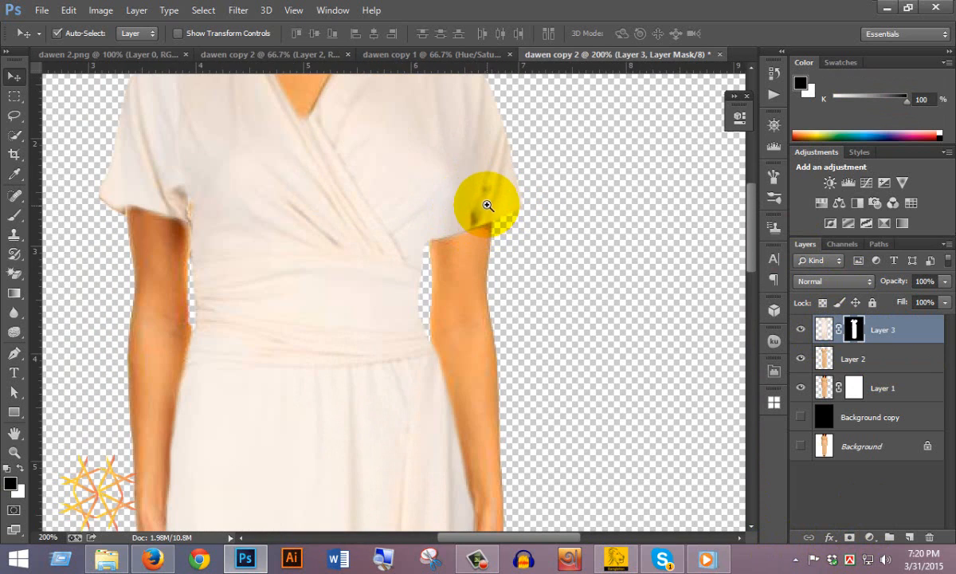
scroll(478, 231, up, 1)
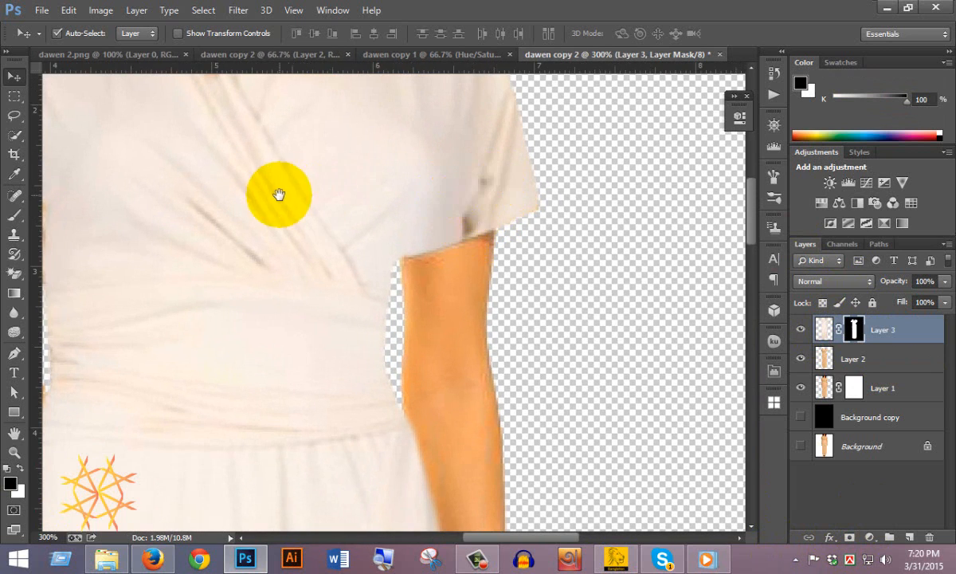
drag(277, 196, 619, 165)
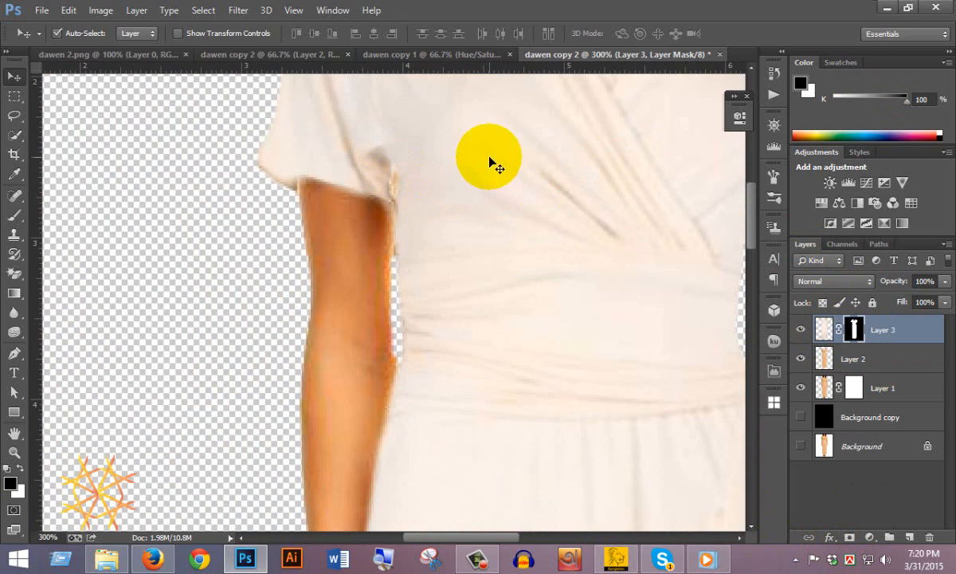
alt+click(548, 169)
alt+click(548, 167)
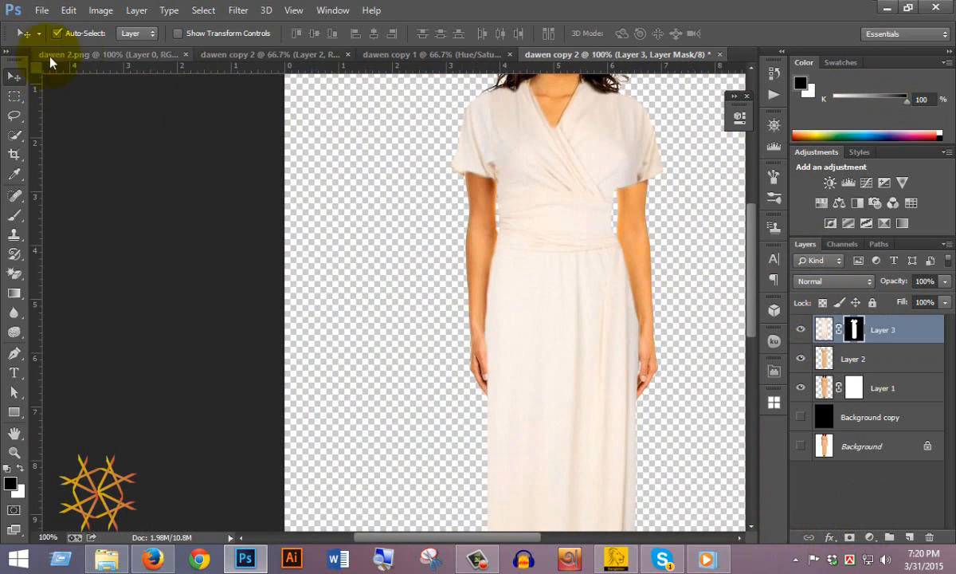
Compare the reference dress in dawen 2.png and the Hue/Saturation version in dawen copy 1 with the masked result.
click(74, 60)
scroll(518, 203, up, 3)
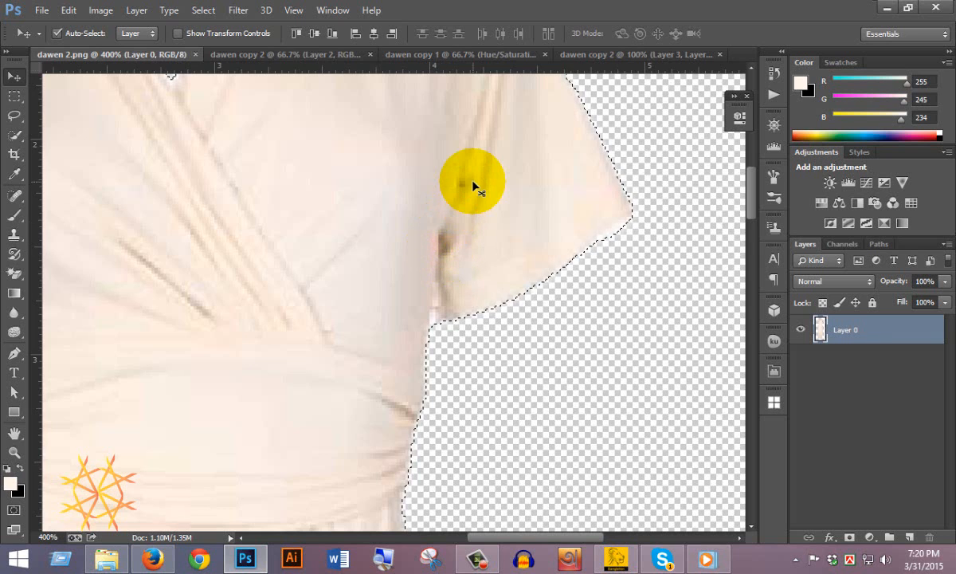
scroll(331, 195, down, 2)
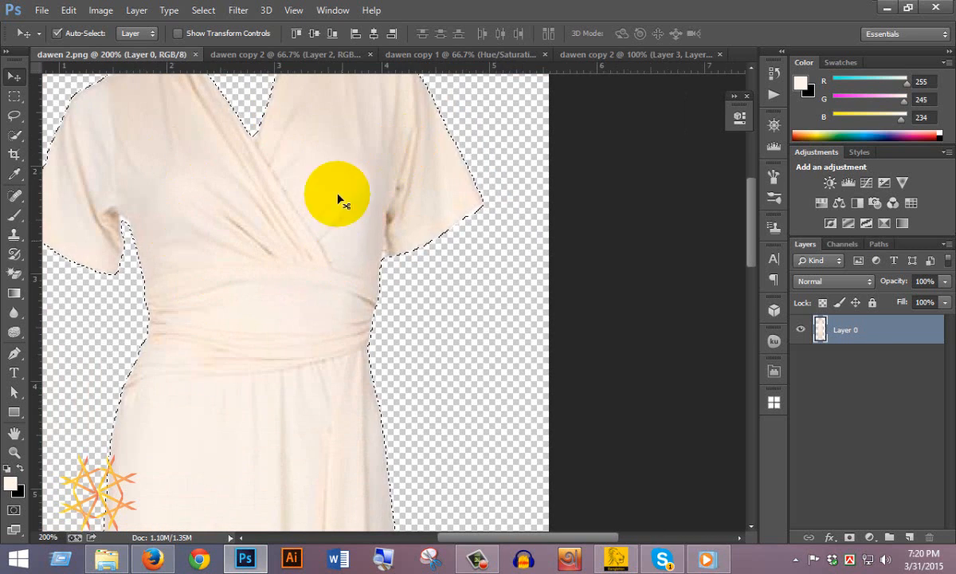
scroll(277, 205, down, 1)
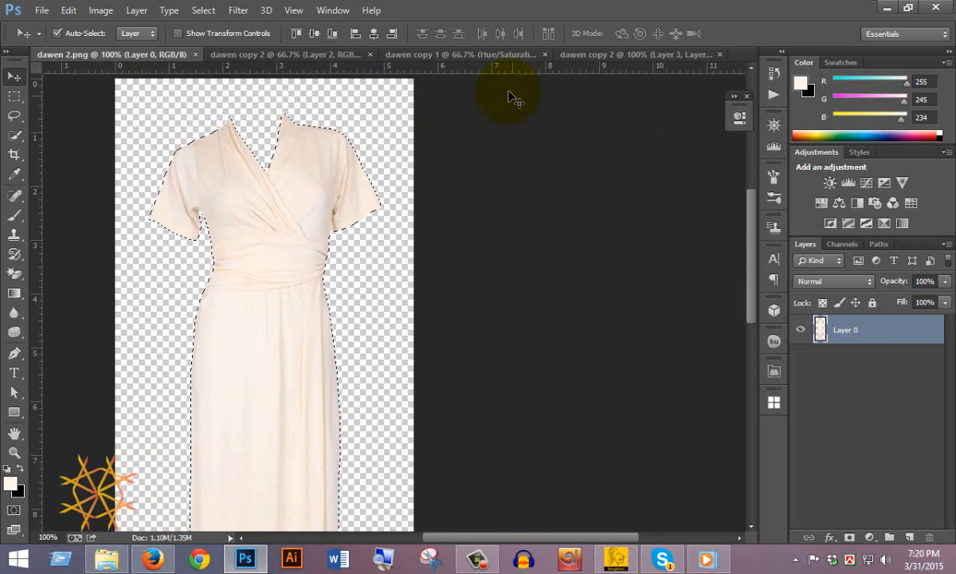
click(460, 54)
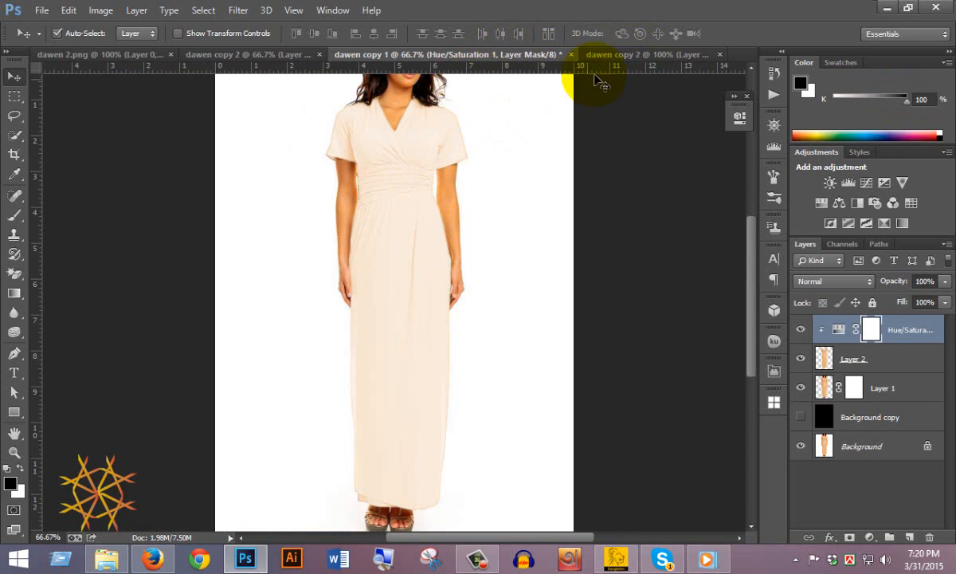
click(617, 55)
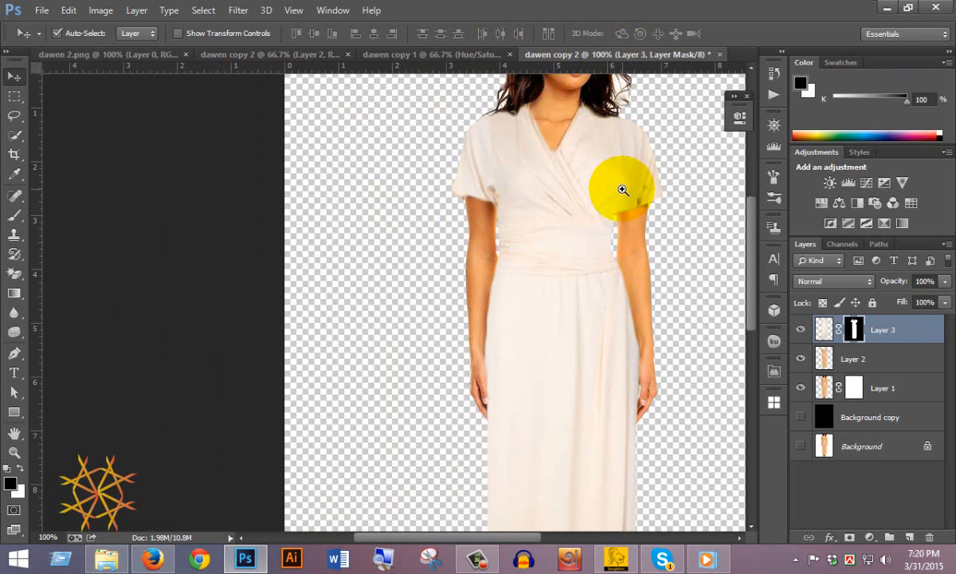
Inspect the masked dress's bodice and sleeve details up close, and check the skirt down to the hem.
ctrl+click(622, 190)
ctrl+click(621, 192)
scroll(599, 223, down, 1)
scroll(641, 222, up, 1)
drag(636, 164, 524, 215)
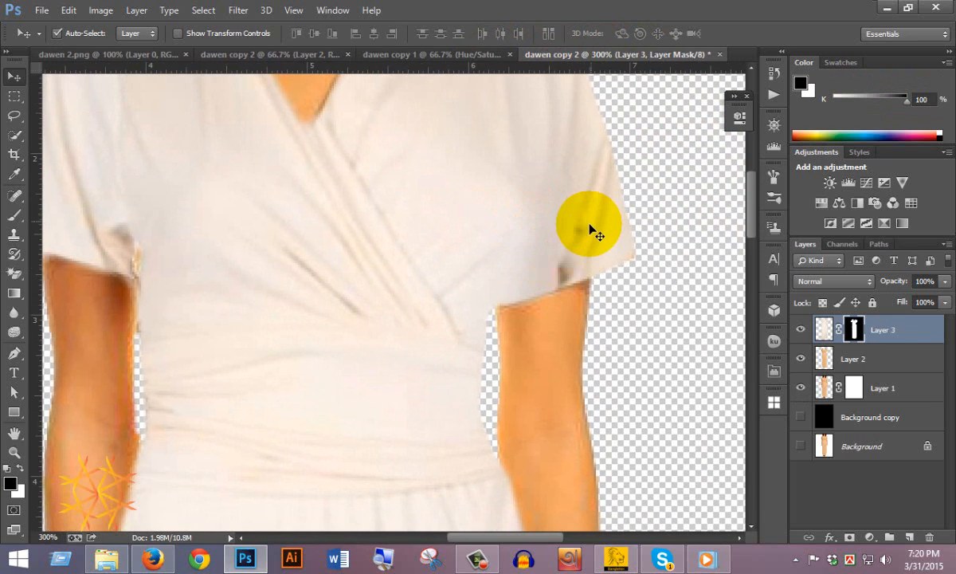
alt+click(449, 232)
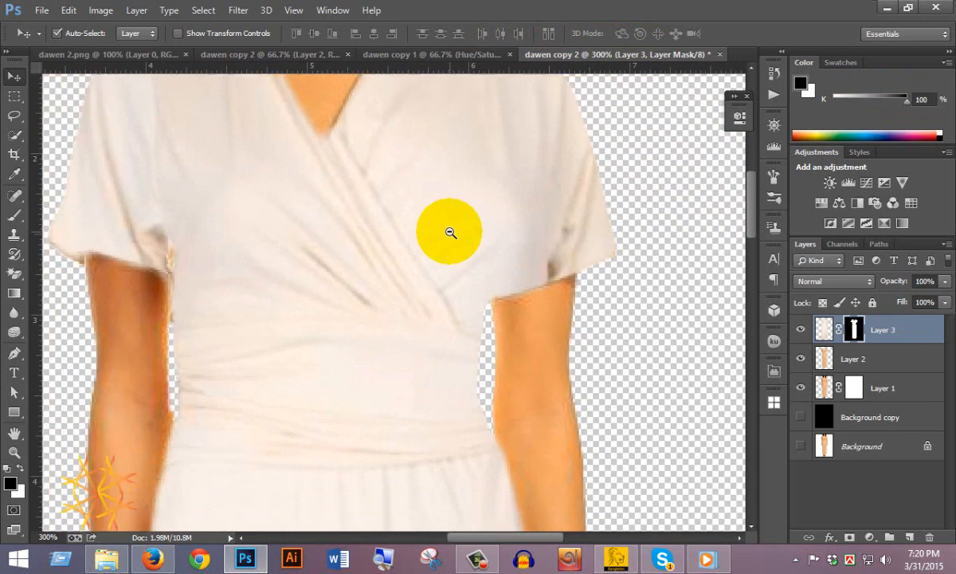
alt+click(450, 233)
scroll(450, 233, down, 8)
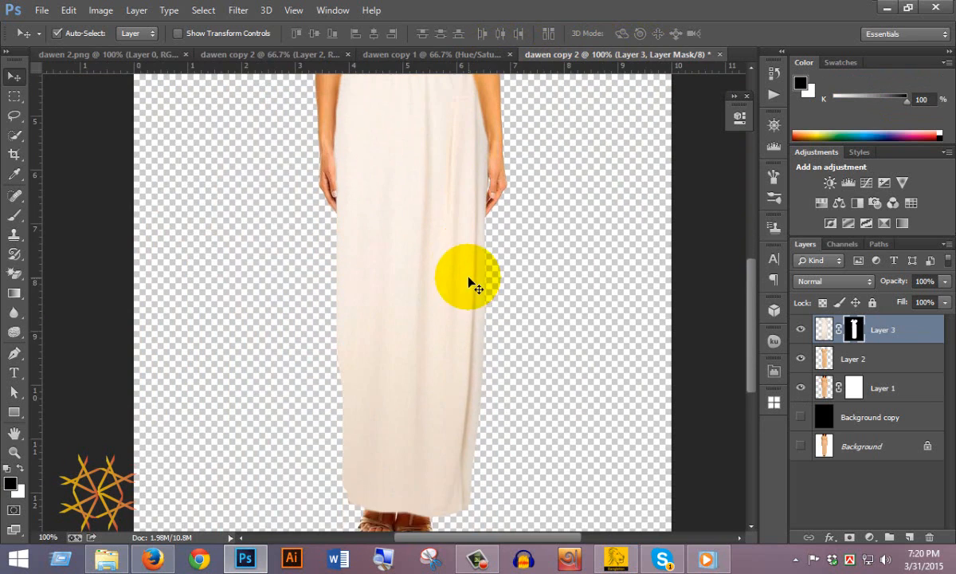
Switch to the other dawen copy 2 document with only the tan dress and duplicate Layer 2 twice.
click(279, 55)
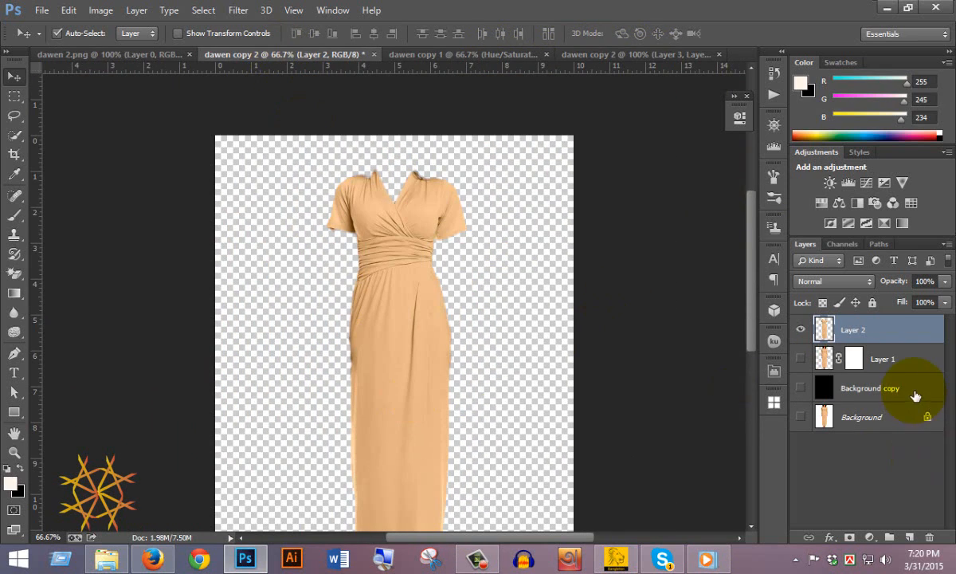
key(ctrl+j)
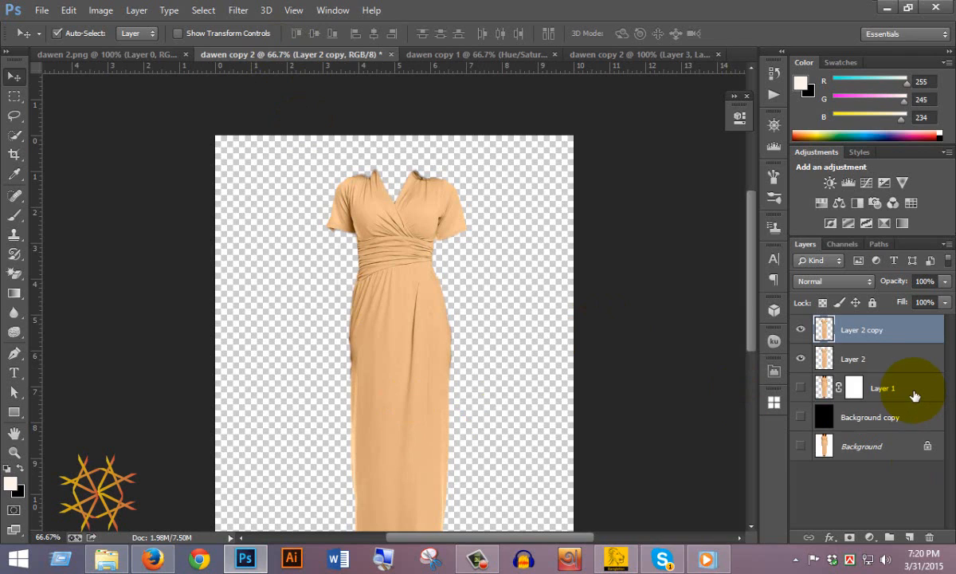
key(ctrl+j)
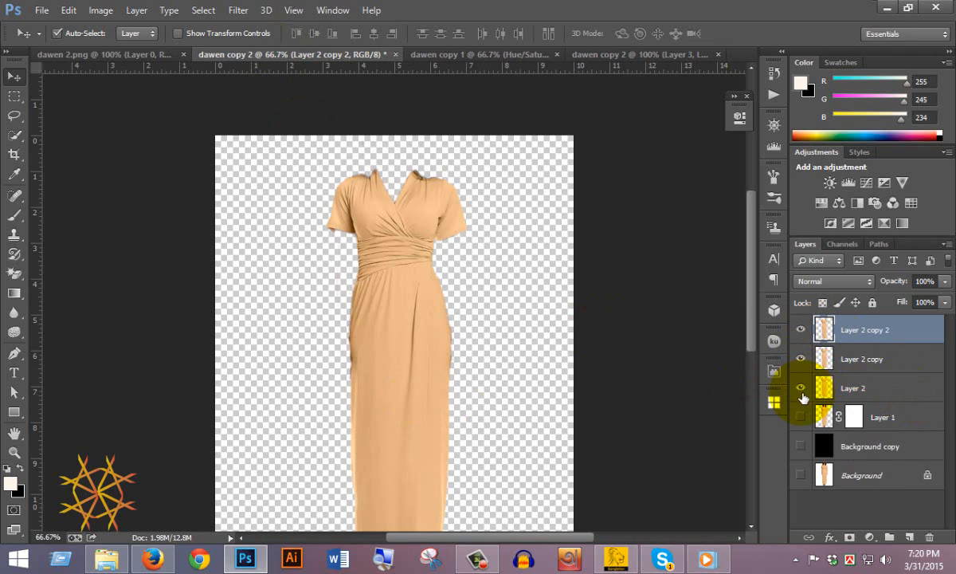
Hide Layer 2 and Layer 2 copy, and show Layer 1 and the Background beneath the topmost dress copy.
click(800, 359)
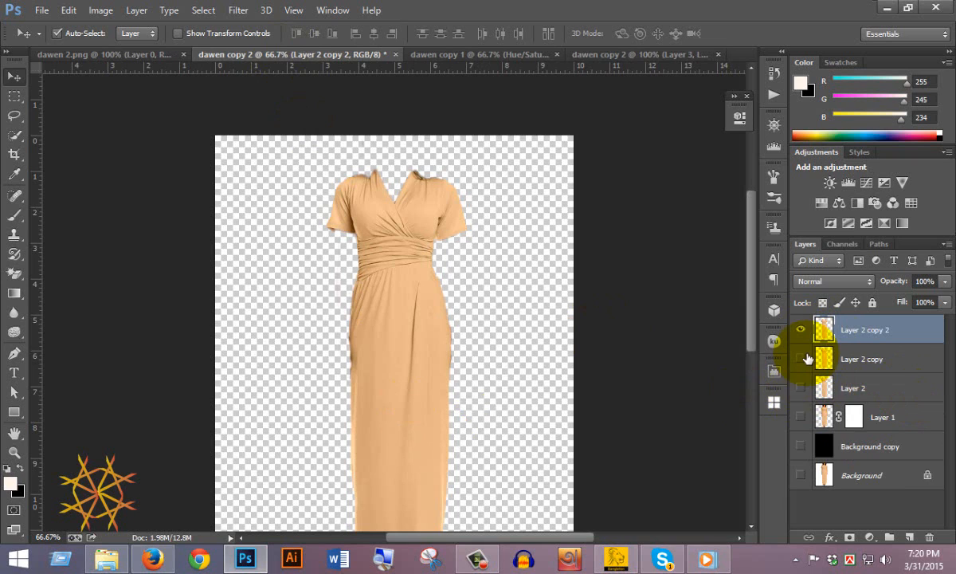
click(802, 476)
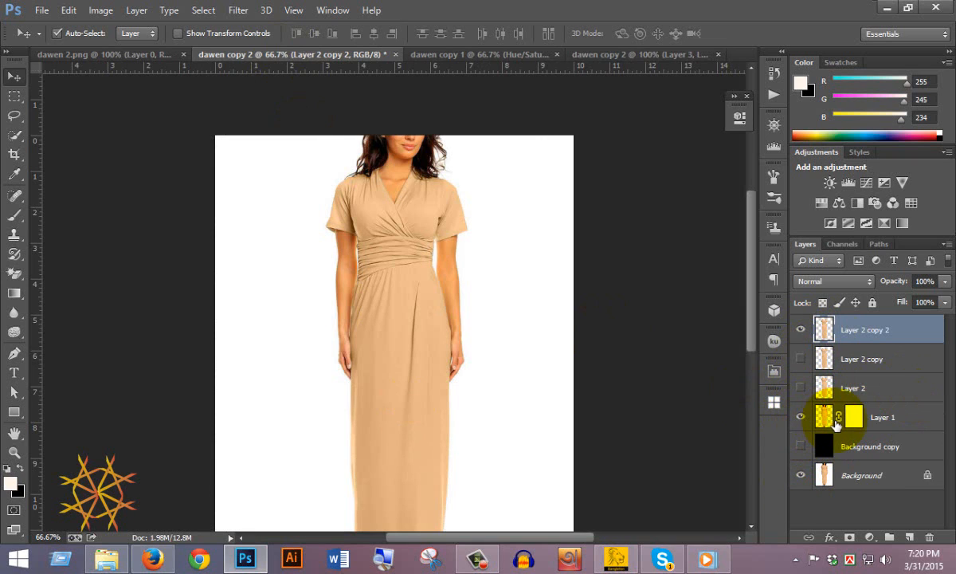
Clear the selection around the cream dress in dawen 2.png.
click(98, 54)
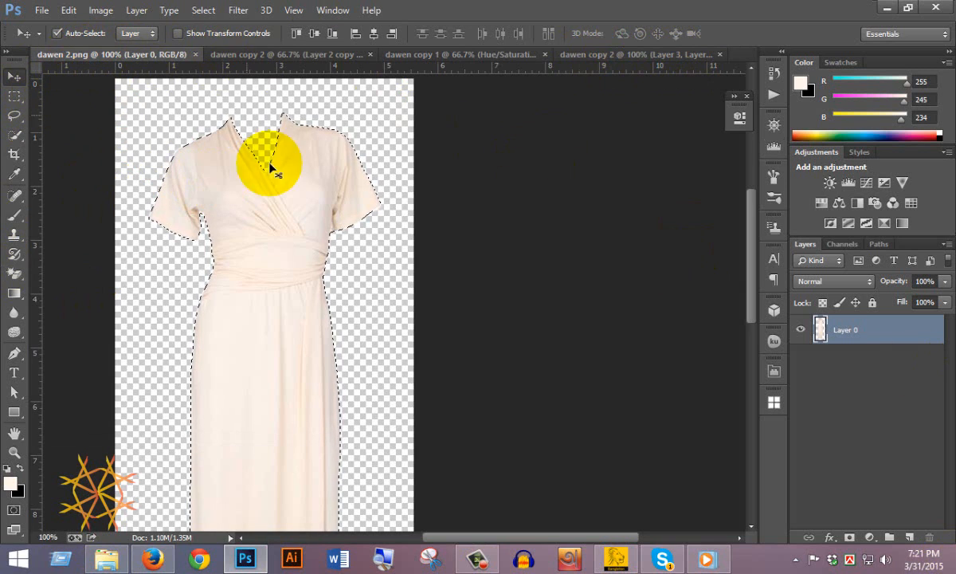
drag(271, 167, 247, 129)
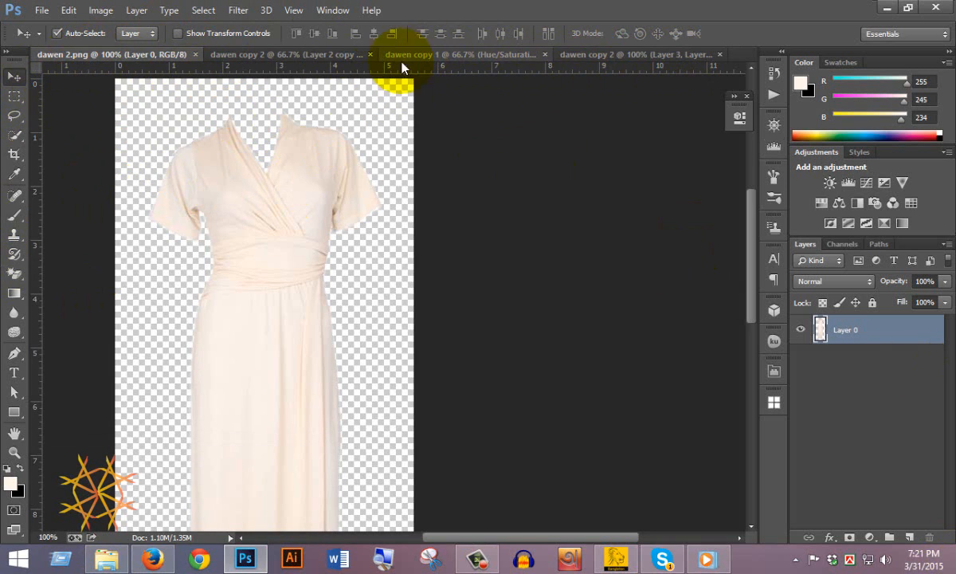
Start Match Color on Layer 2 copy 2 in dawen copy 2, using dawen 2.png as the source.
click(289, 53)
scroll(422, 192, down, 2)
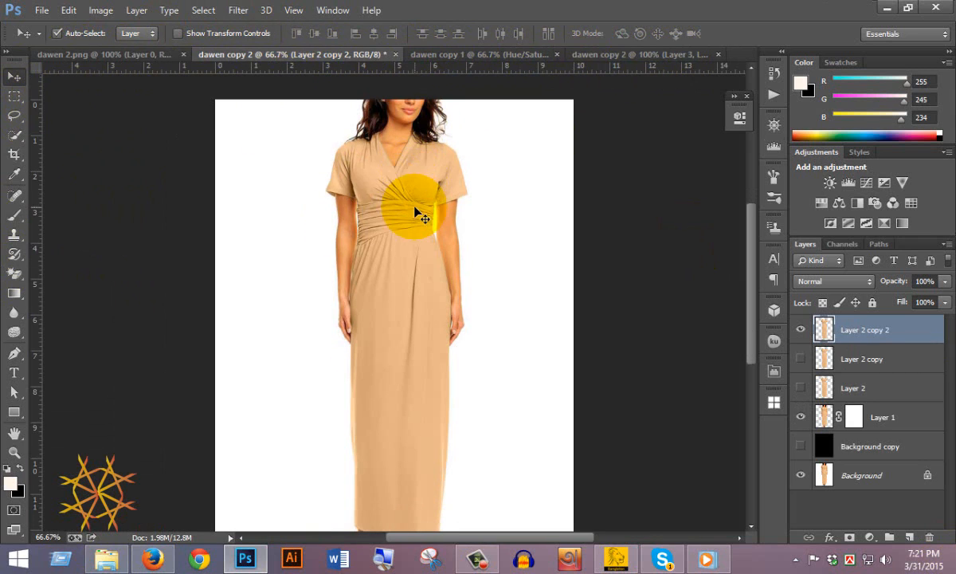
click(902, 336)
click(101, 10)
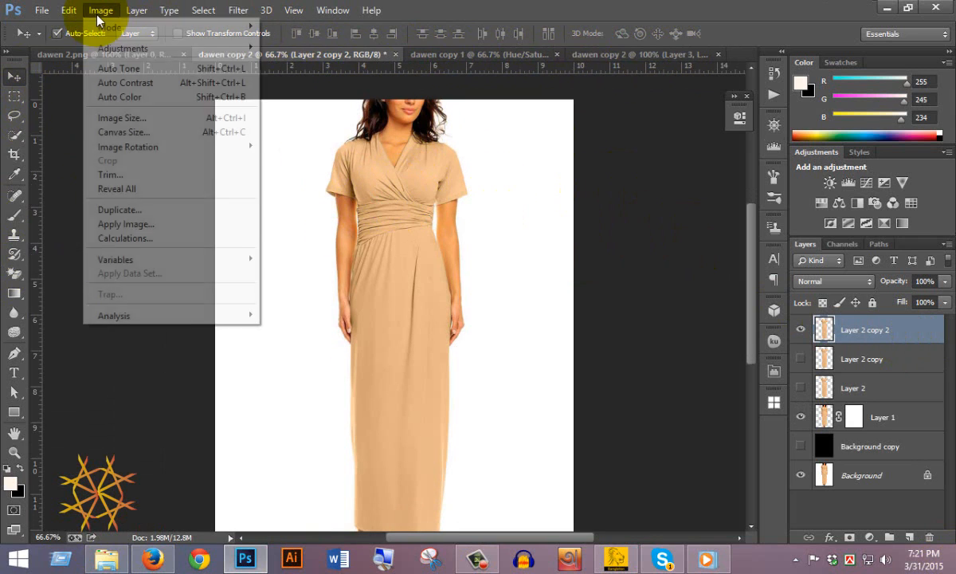
mouse_move(133, 47)
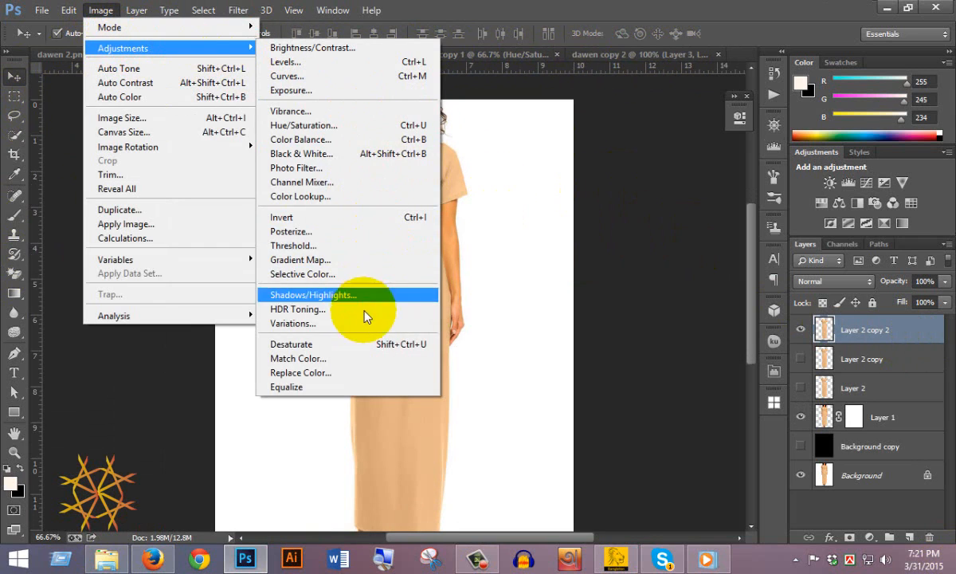
click(336, 358)
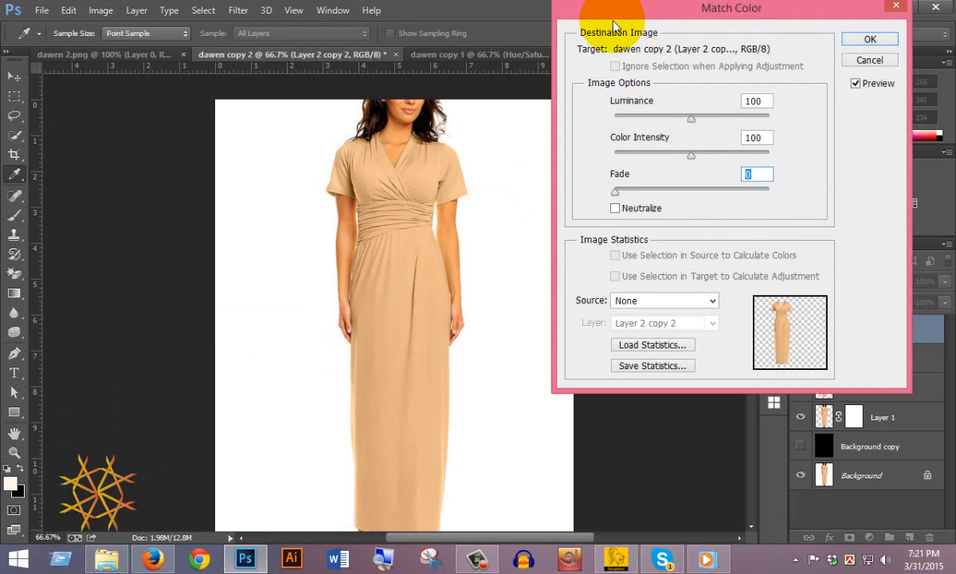
drag(614, 18, 545, 17)
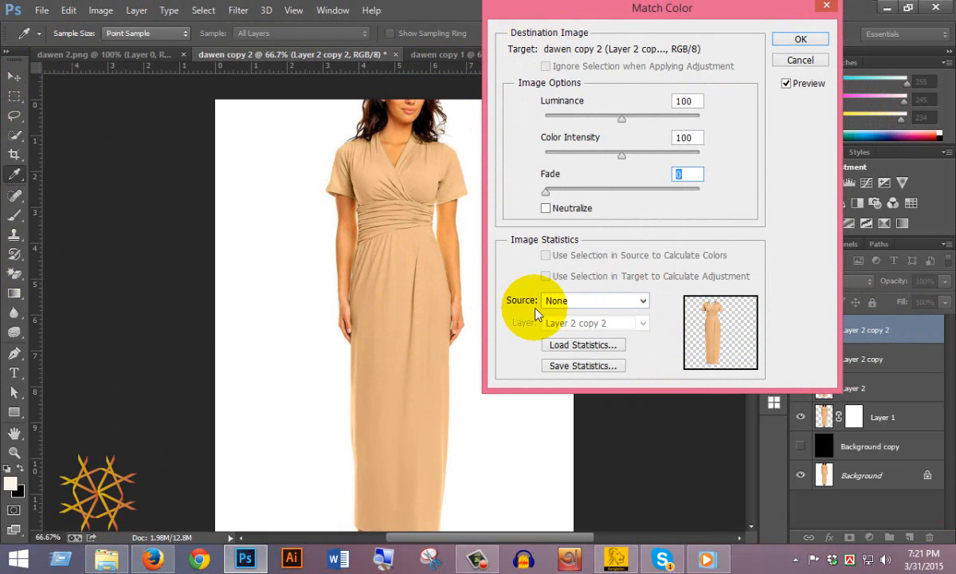
click(642, 301)
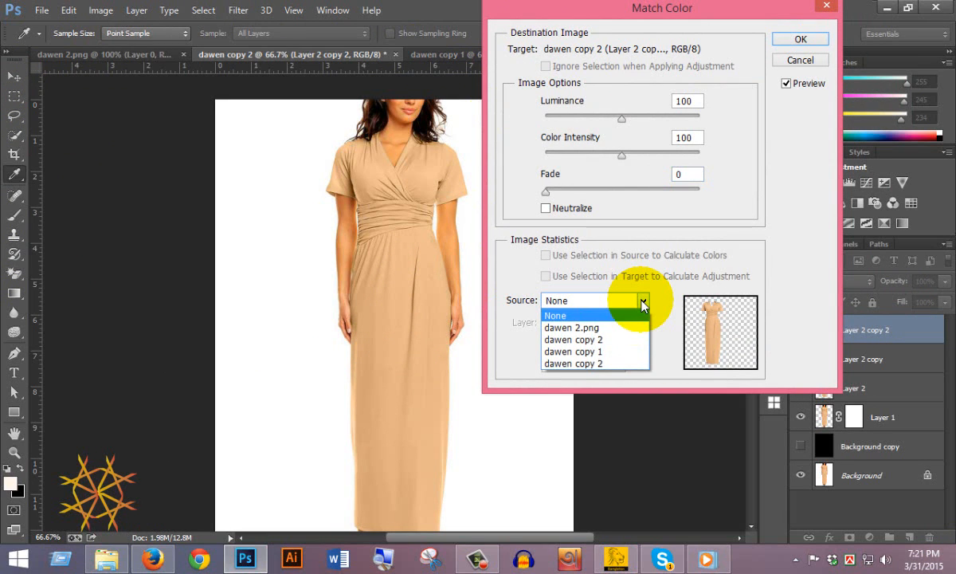
click(592, 330)
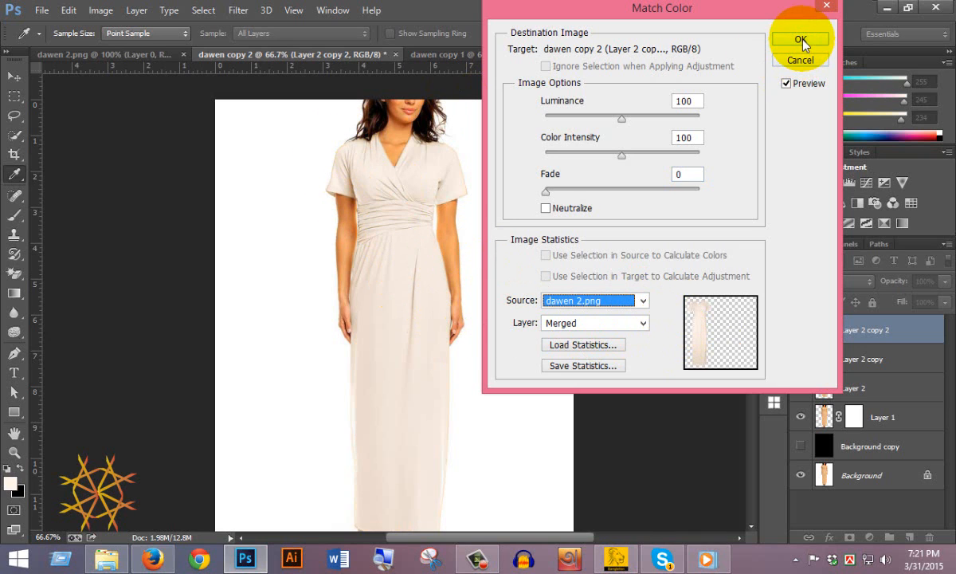
Try a higher Match Color fade, set it back to 0 and apply the adjustment.
drag(545, 191, 566, 193)
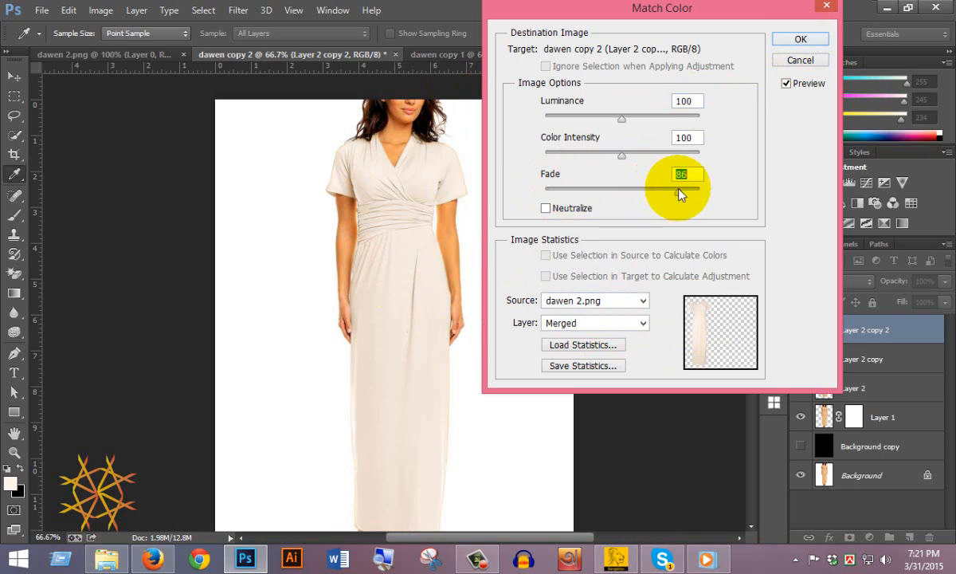
drag(679, 193, 531, 199)
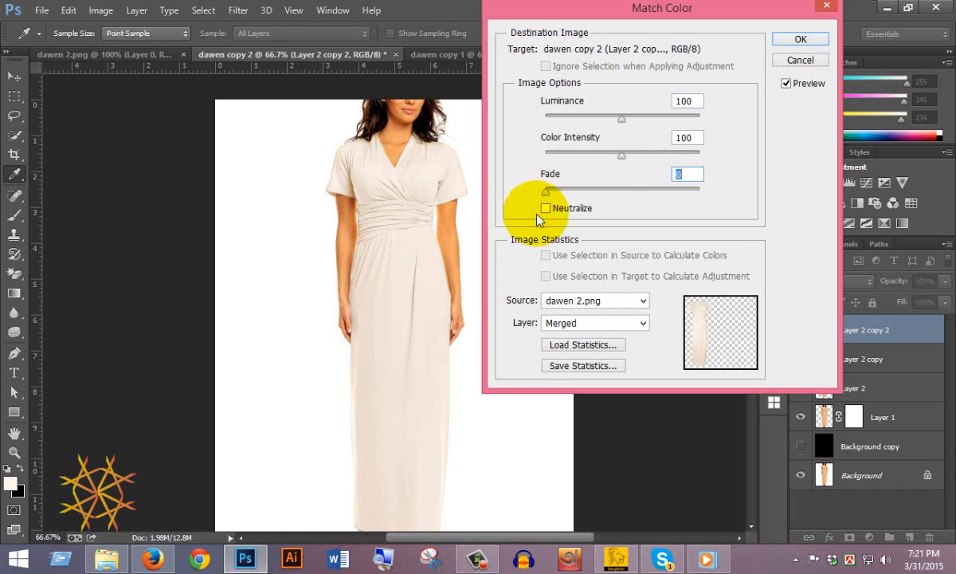
click(799, 40)
Inspect the colour-matched dress's bodice, sleeves and waist folds up close, and compare them with the reference dress in dawen 2.png.
ctrl+click(438, 166)
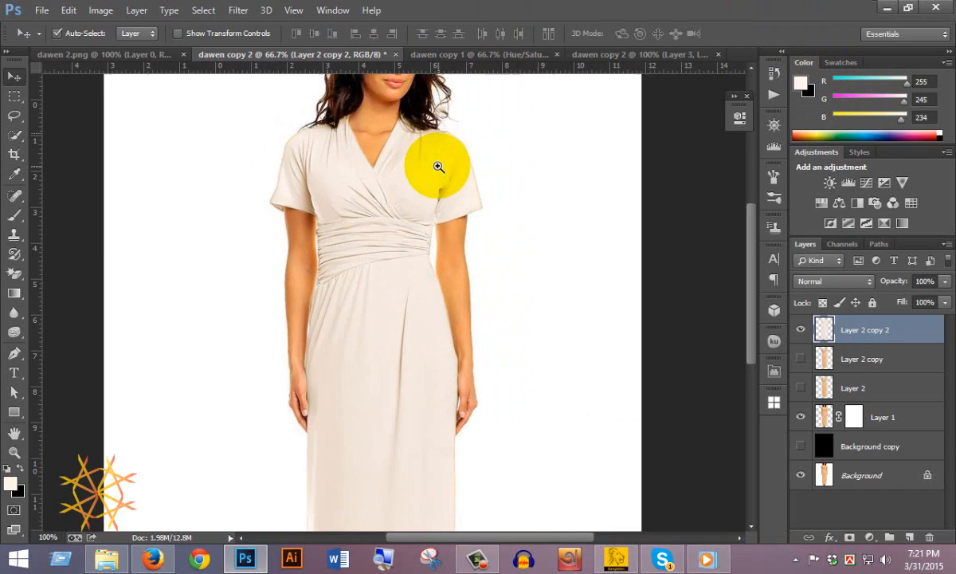
ctrl+click(439, 166)
ctrl+click(438, 167)
ctrl+alt+click(298, 256)
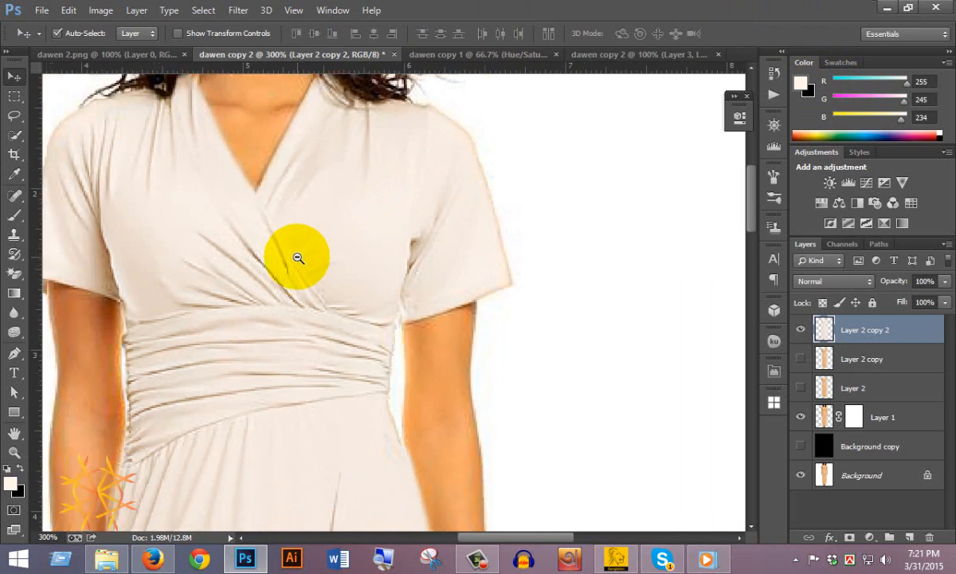
ctrl+click(171, 149)
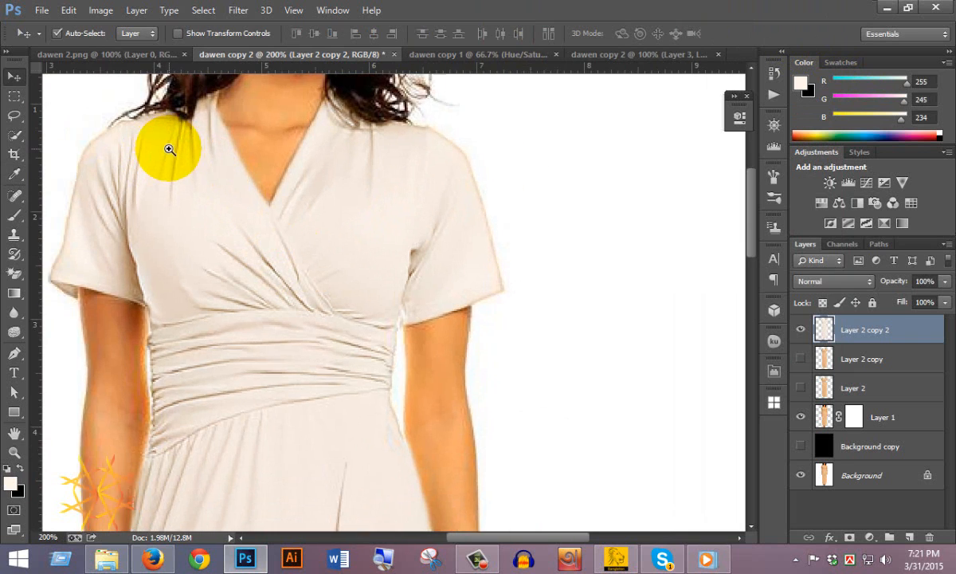
ctrl+click(171, 149)
ctrl+alt+click(249, 109)
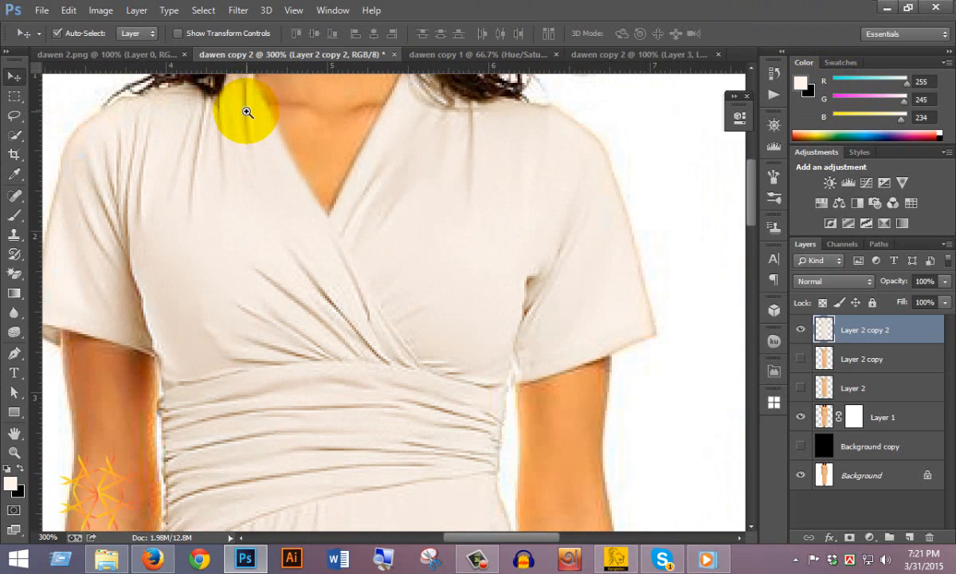
click(72, 52)
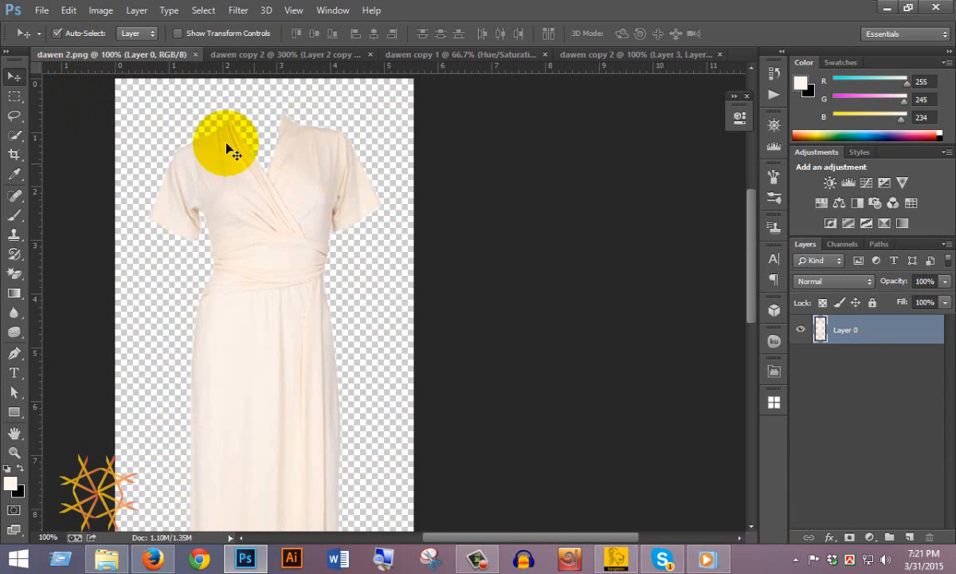
click(240, 54)
scroll(319, 229, up, 2)
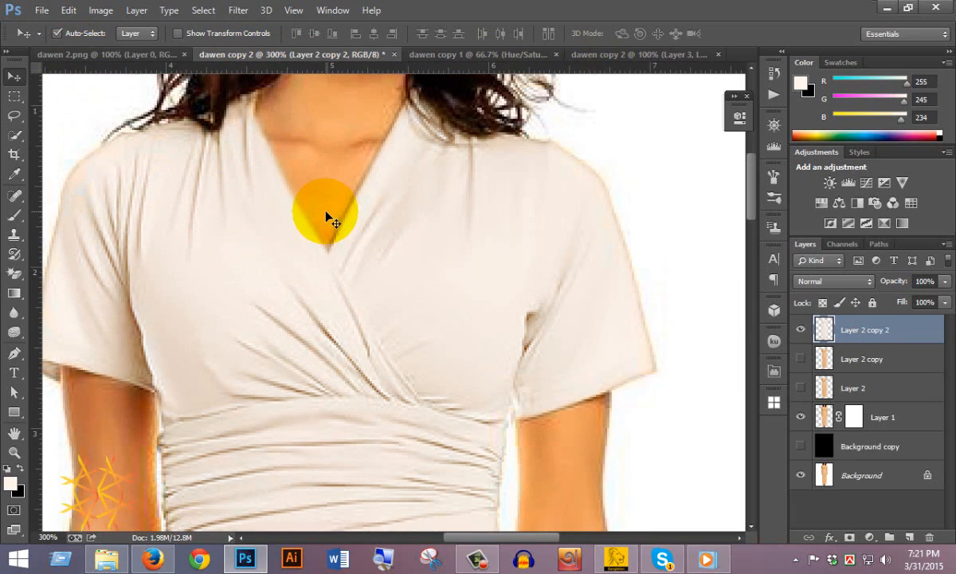
scroll(305, 239, down, 2)
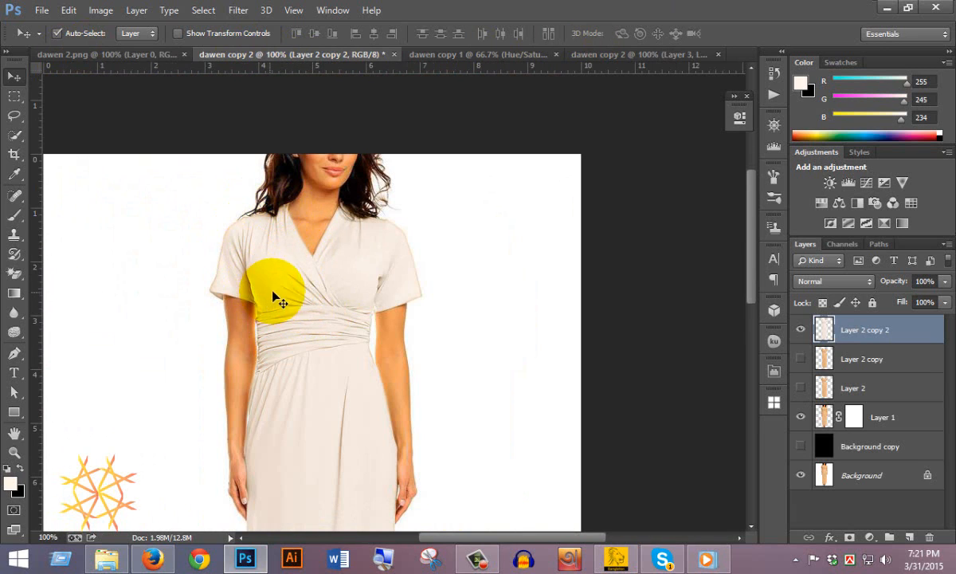
scroll(279, 284, down, 3)
scroll(307, 288, up, 1)
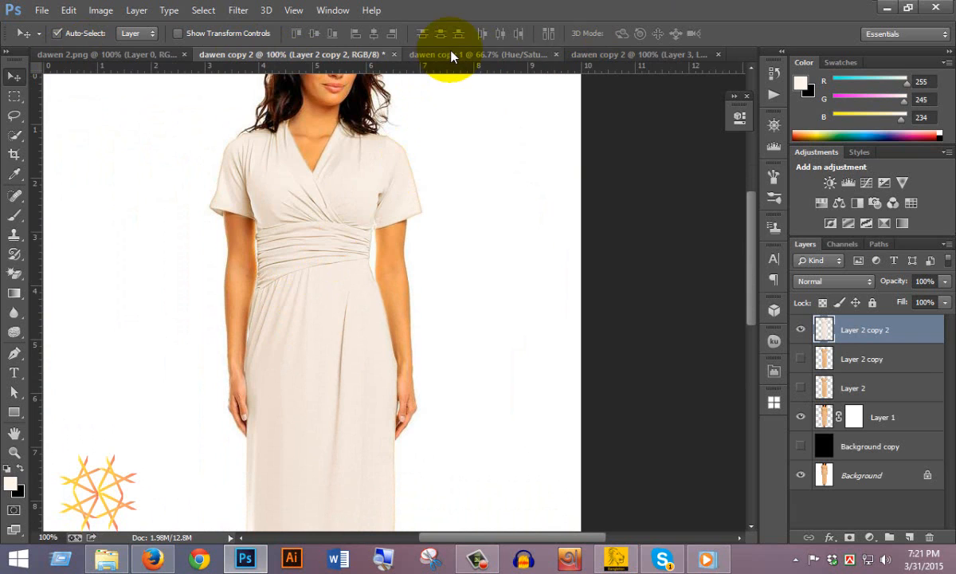
Compare the result with the Hue/Saturation version in dawen copy 1 and the warped dress version in the other dawen copy 2.
click(422, 51)
click(608, 57)
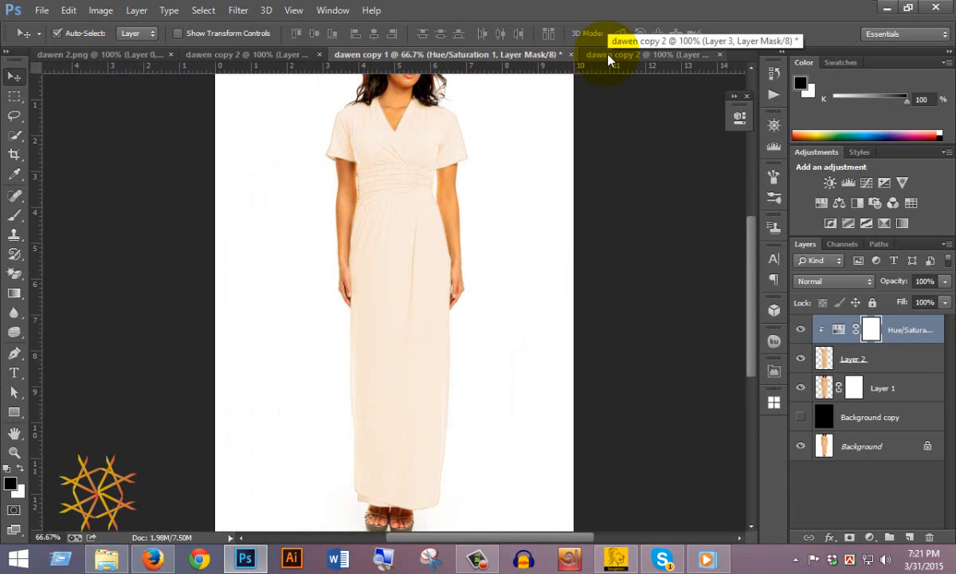
scroll(404, 255, up, 3)
scroll(402, 253, up, 5)
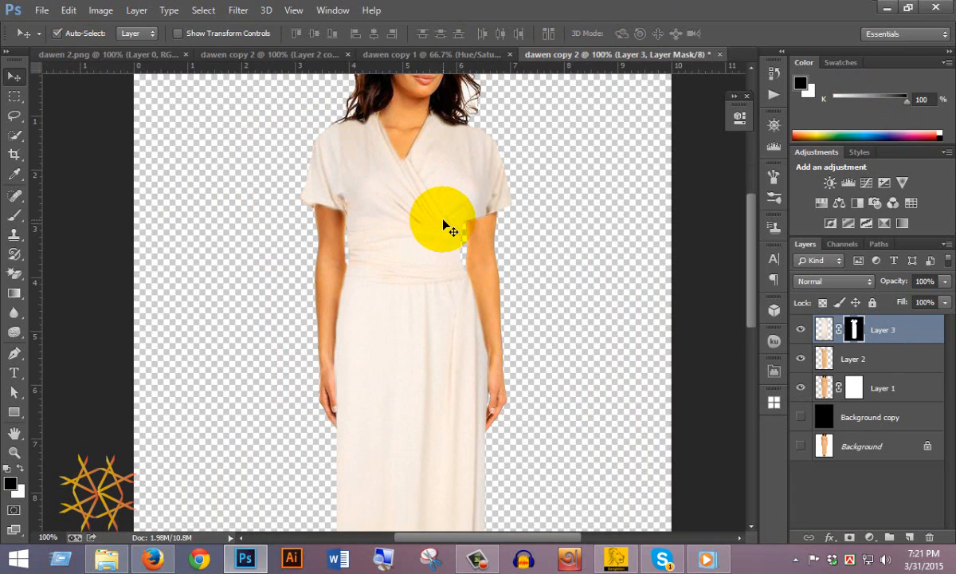
scroll(392, 183, down, 2)
scroll(392, 182, up, 2)
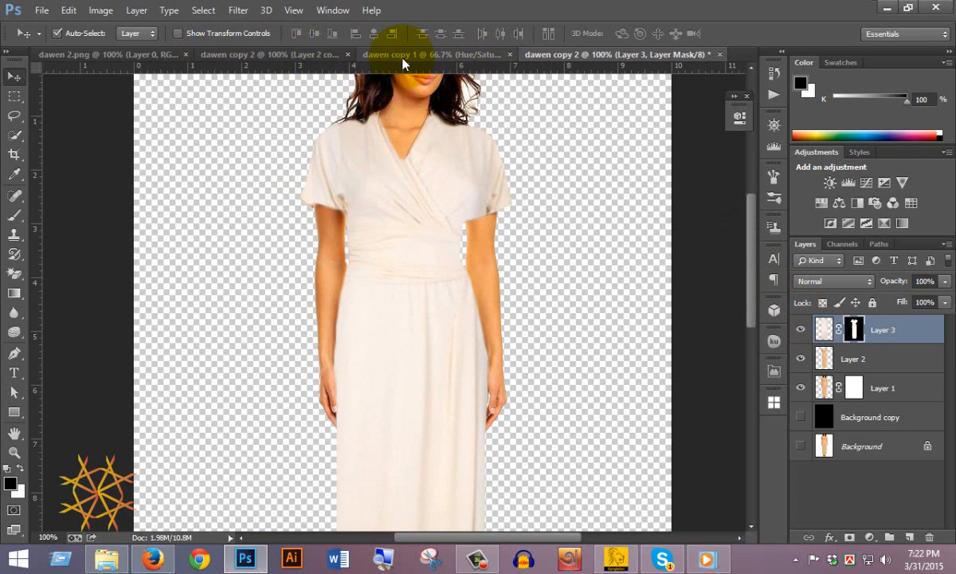
Return to the colour-matched document, hide Layer 2 copy 2, and show and select Layer 2 copy.
click(289, 54)
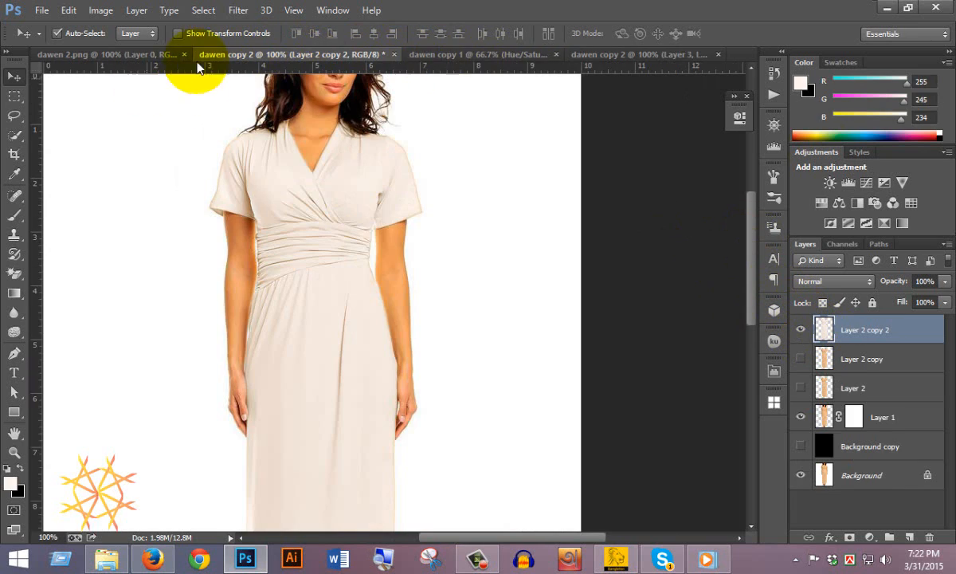
click(800, 329)
click(801, 358)
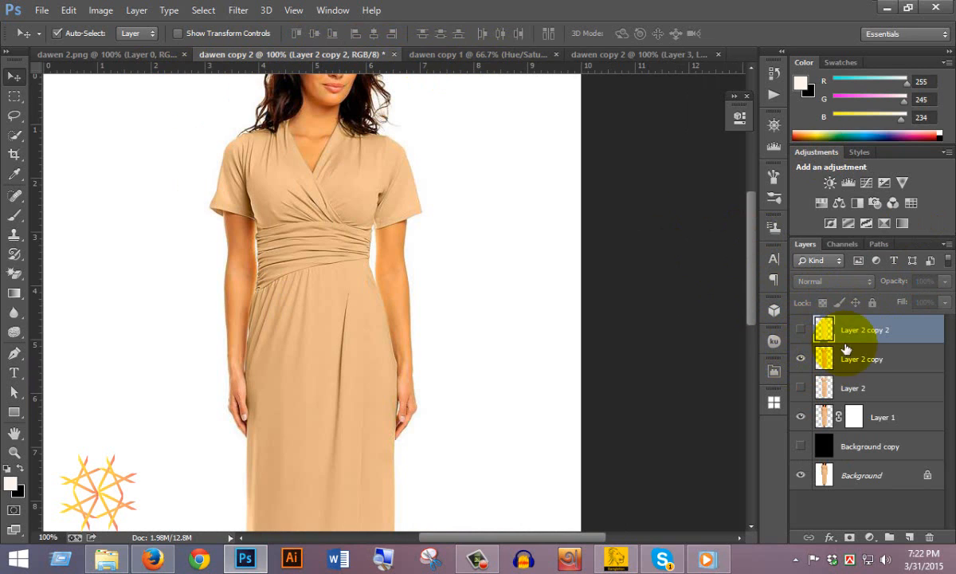
click(911, 360)
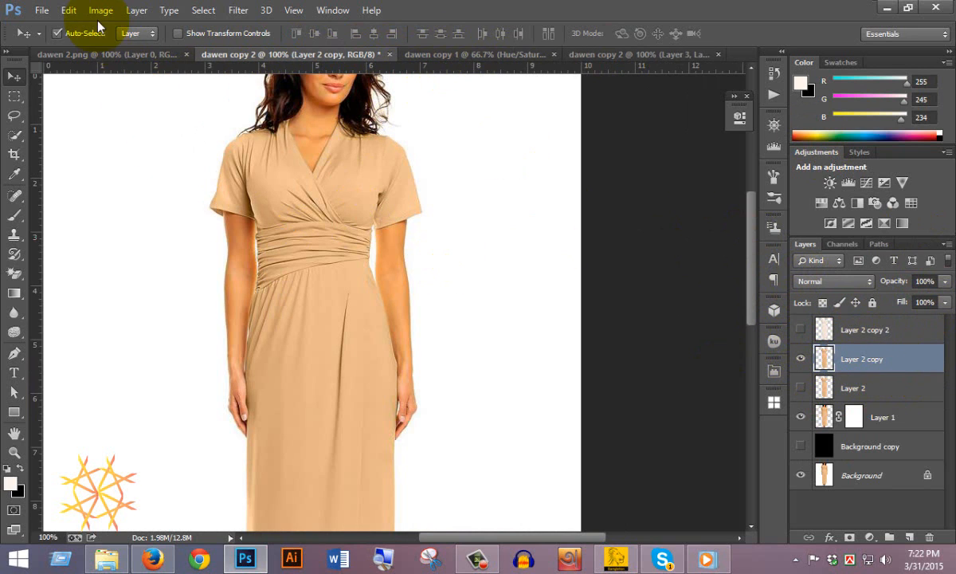
Start Replace Color on Layer 2 copy and sample the tan dress as the colour to replace.
click(101, 11)
mouse_move(118, 51)
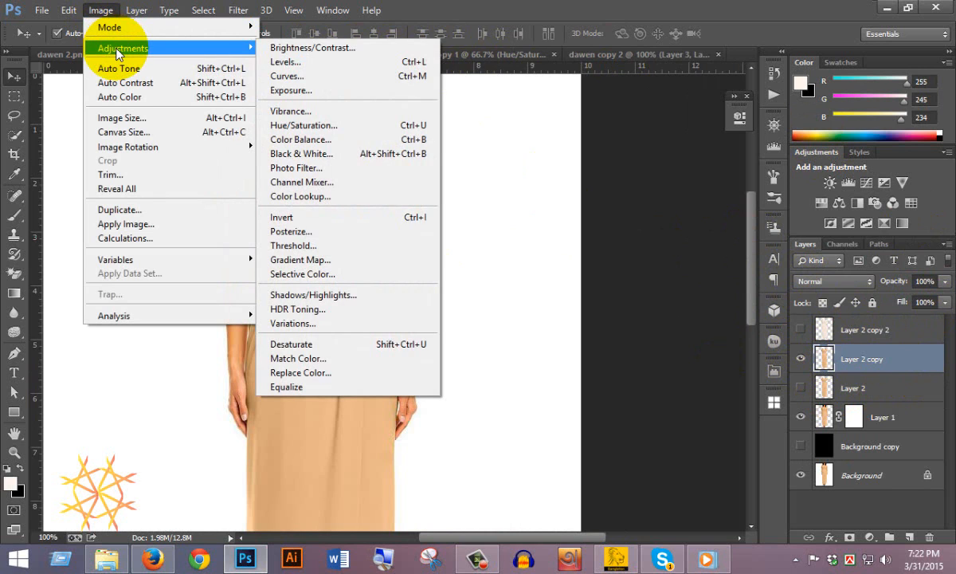
click(358, 374)
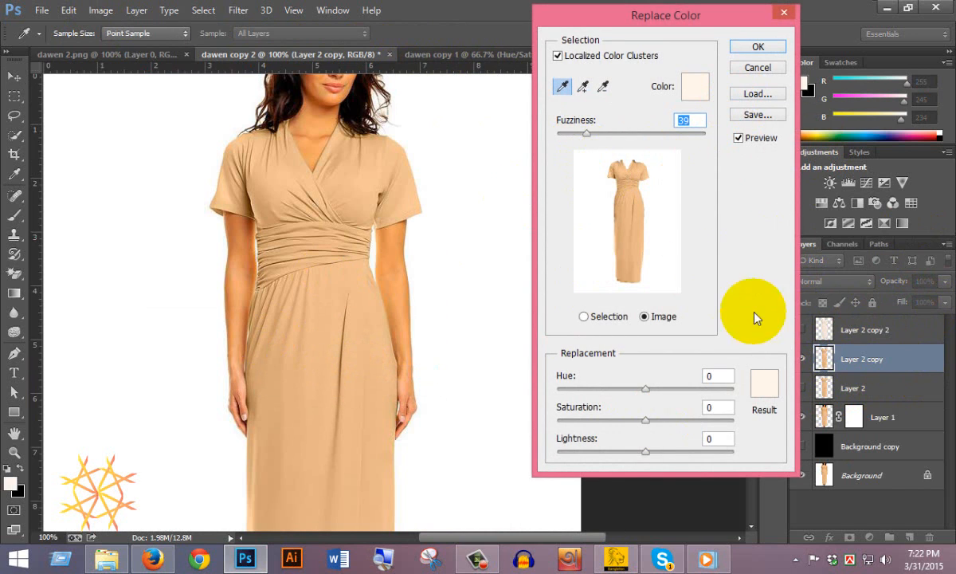
click(764, 389)
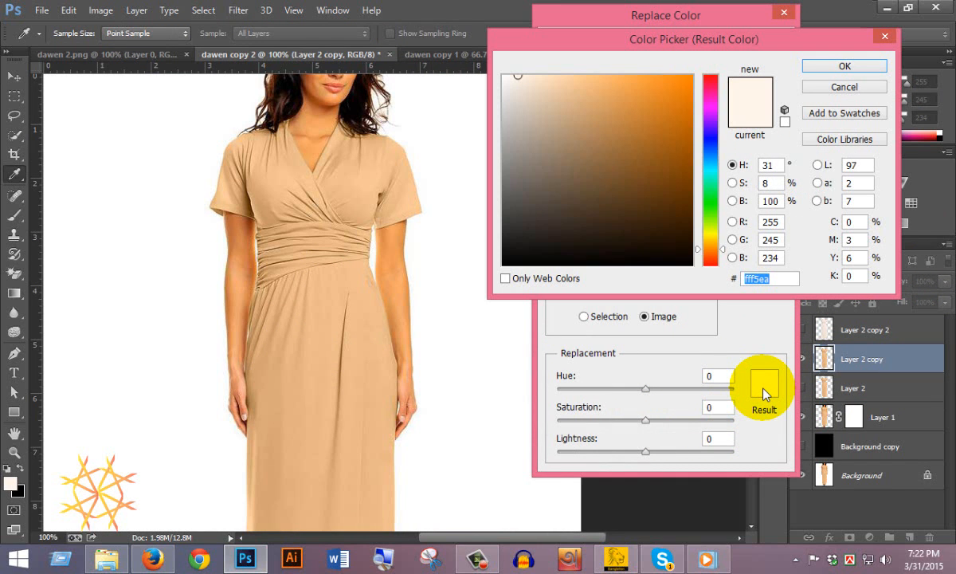
click(843, 66)
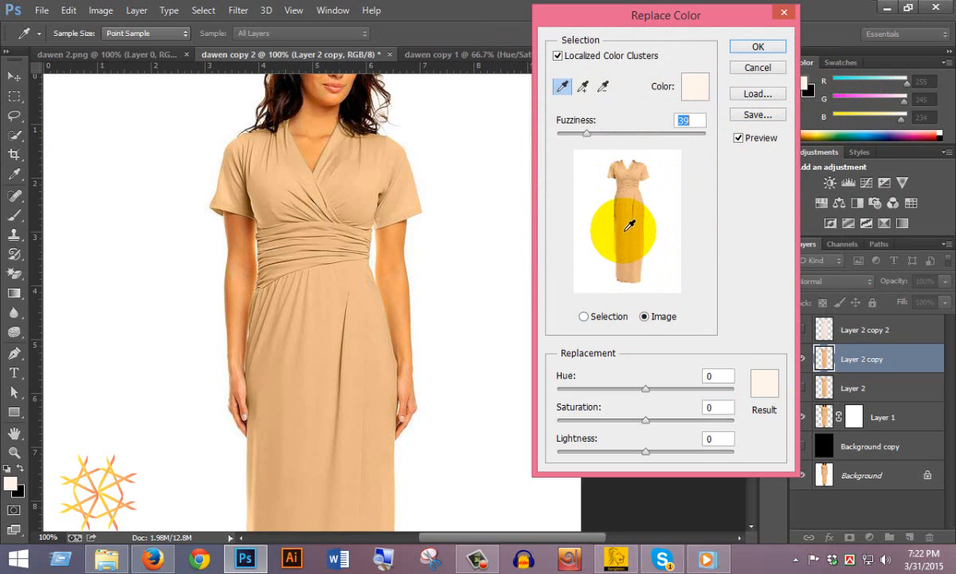
click(642, 192)
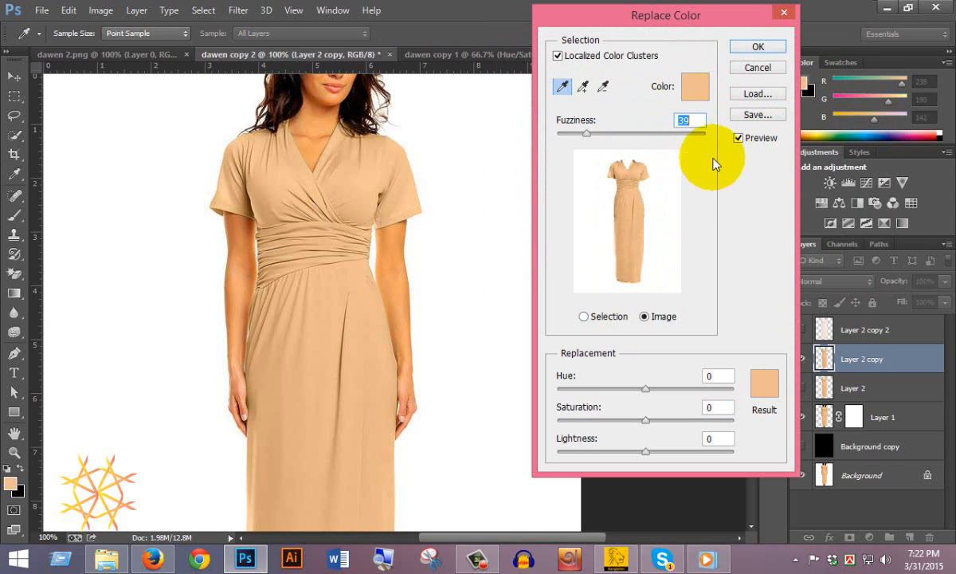
Set the Replace Color result colour to the near-white f8f6f4.
click(764, 384)
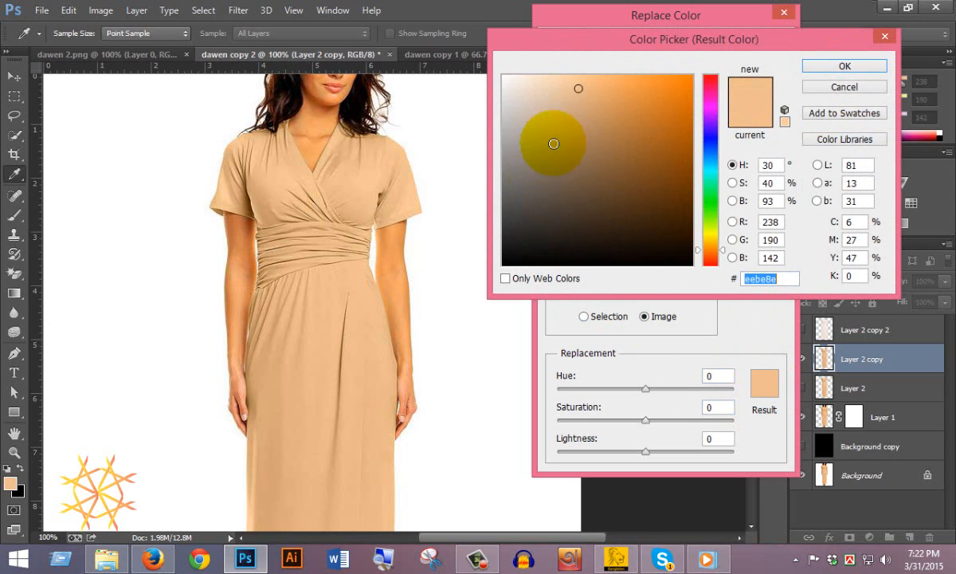
drag(549, 93, 528, 77)
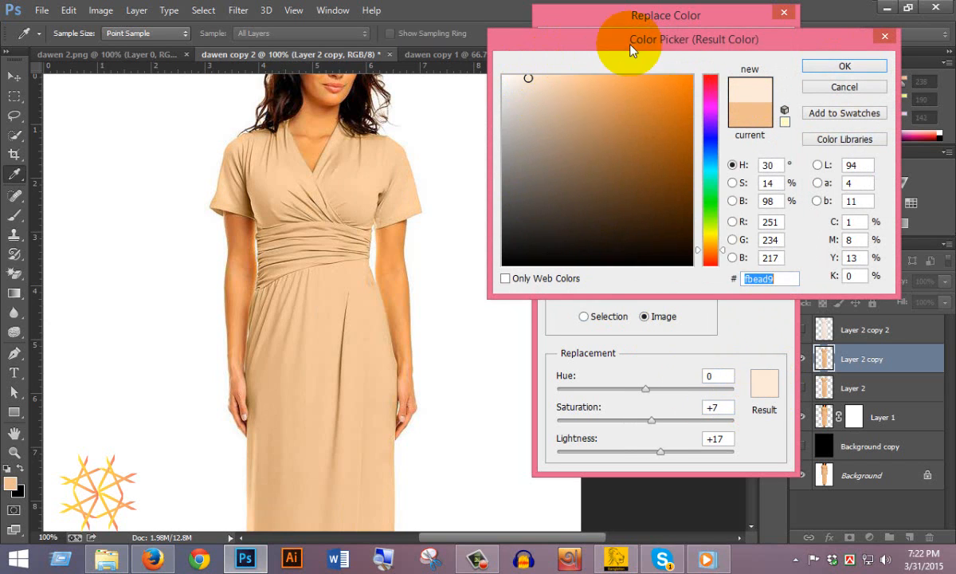
drag(598, 46, 626, 36)
click(548, 81)
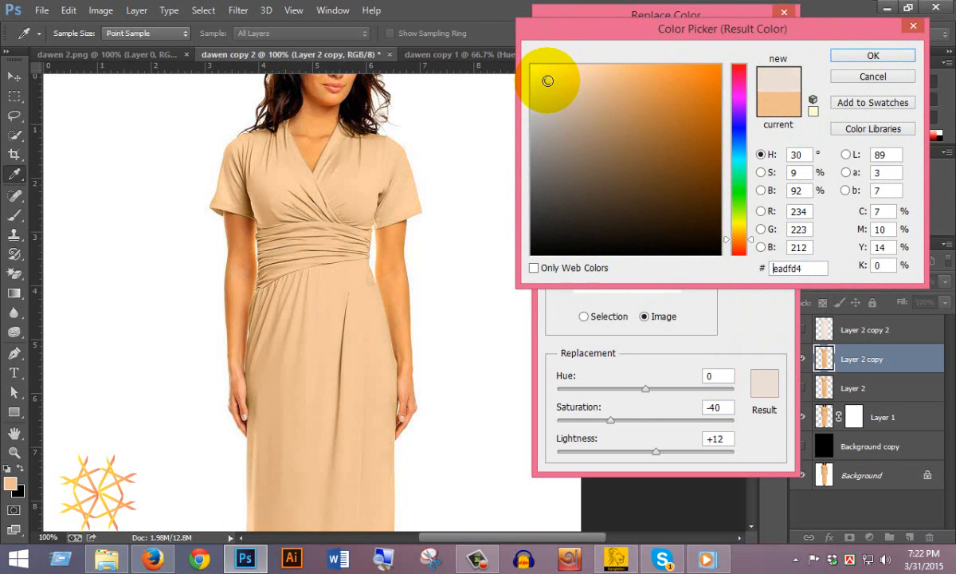
mouse_move(547, 81)
mouse_down()
mouse_move(549, 116)
mouse_move(529, 65)
mouse_move(540, 64)
mouse_move(520, 65)
mouse_move(539, 68)
mouse_move(524, 65)
mouse_move(547, 85)
mouse_move(534, 120)
mouse_move(570, 103)
mouse_move(587, 66)
mouse_move(520, 55)
mouse_move(540, 66)
mouse_move(533, 69)
mouse_up()
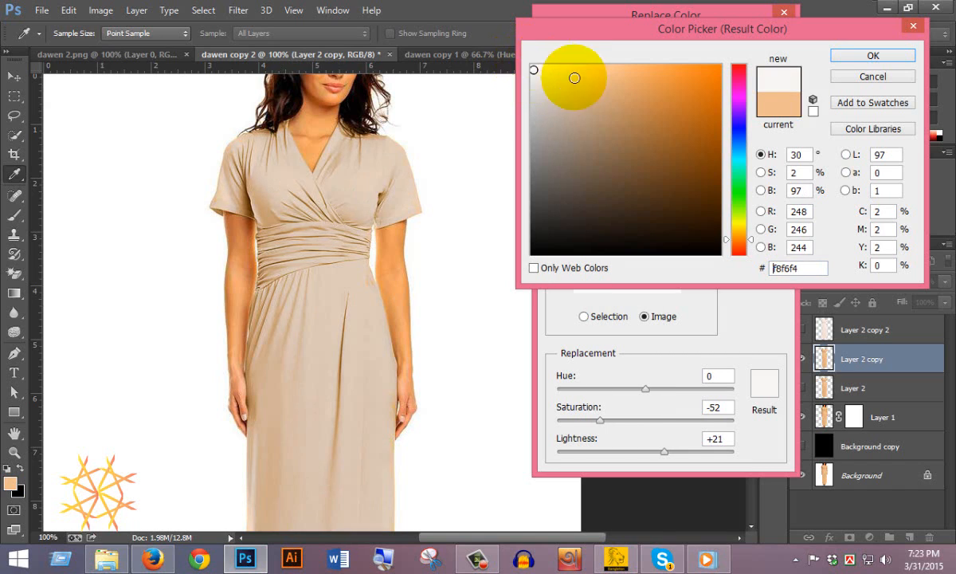
click(860, 55)
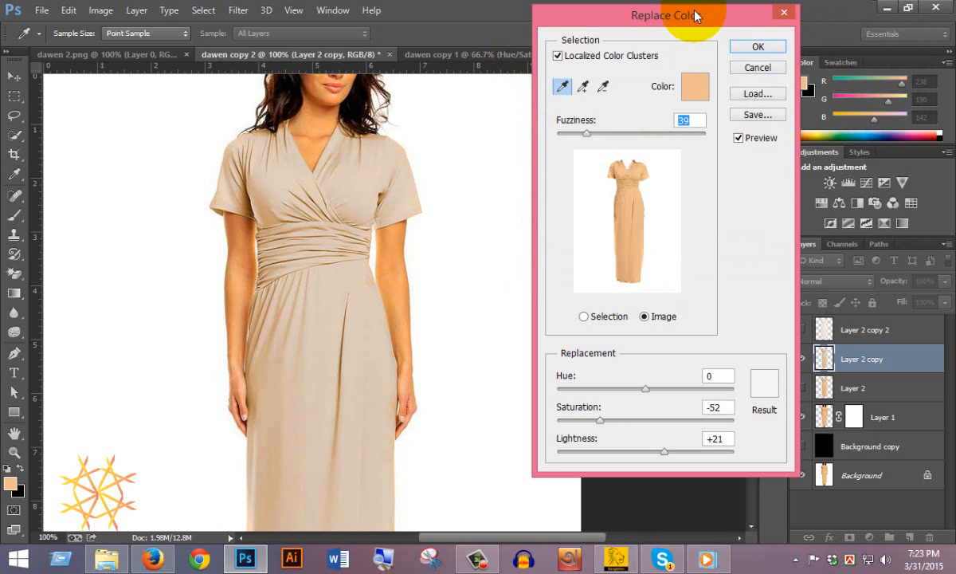
Set the replacement hue to +8 for the dress.
drag(697, 15, 644, 8)
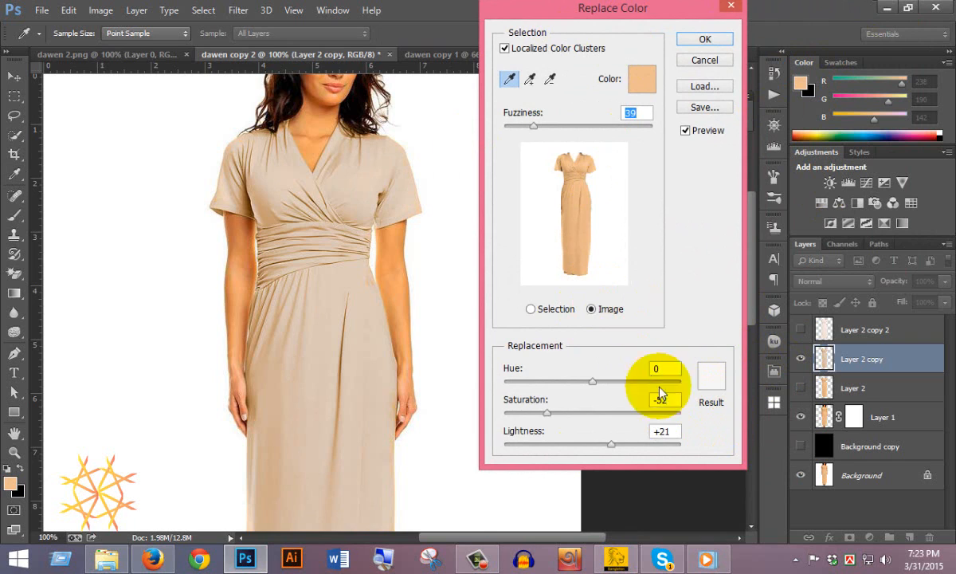
click(603, 383)
mouse_move(603, 384)
mouse_down()
mouse_move(575, 386)
mouse_move(598, 386)
mouse_up()
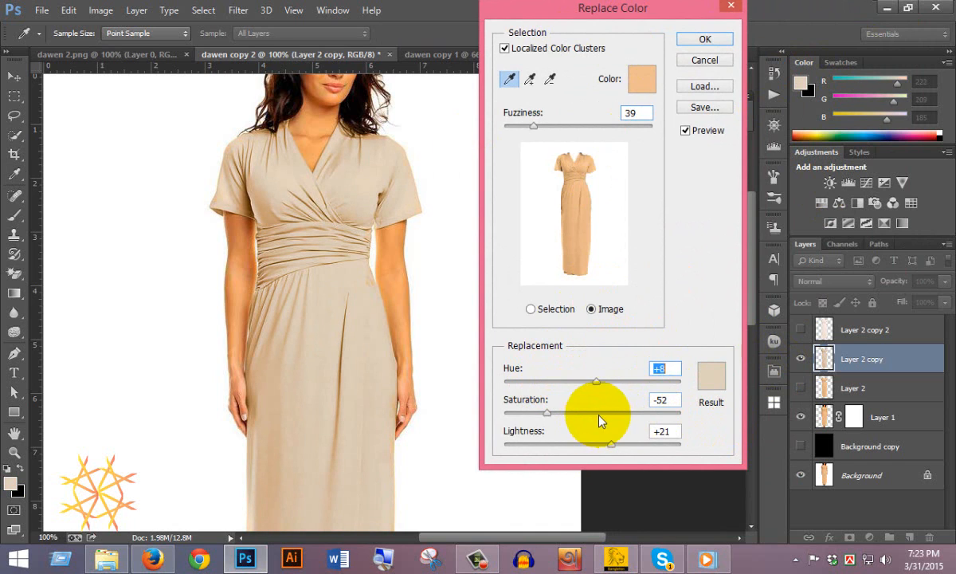
Reset the replacement hue to 0 and set the saturation to about +45 and the lightness to +91.
text(0)
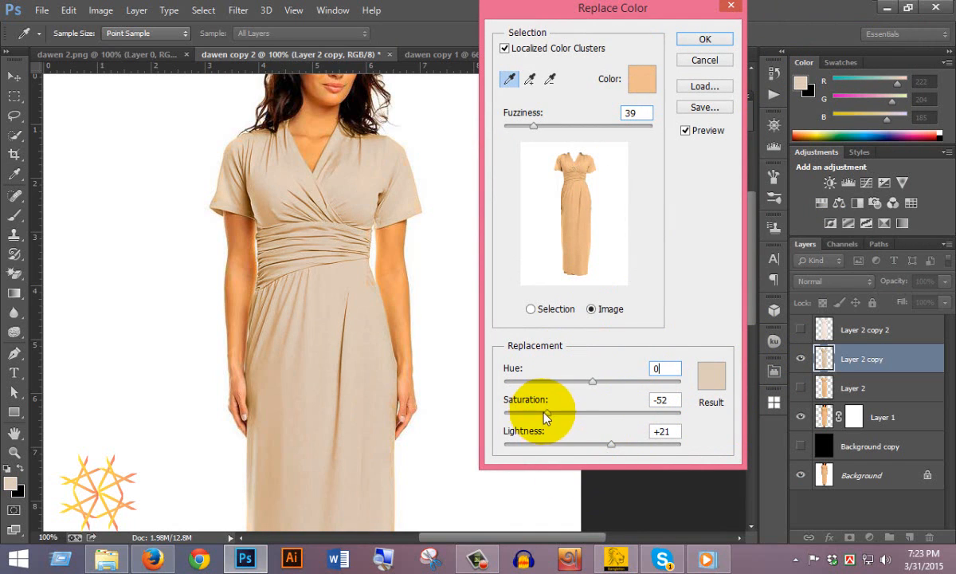
drag(551, 412, 646, 413)
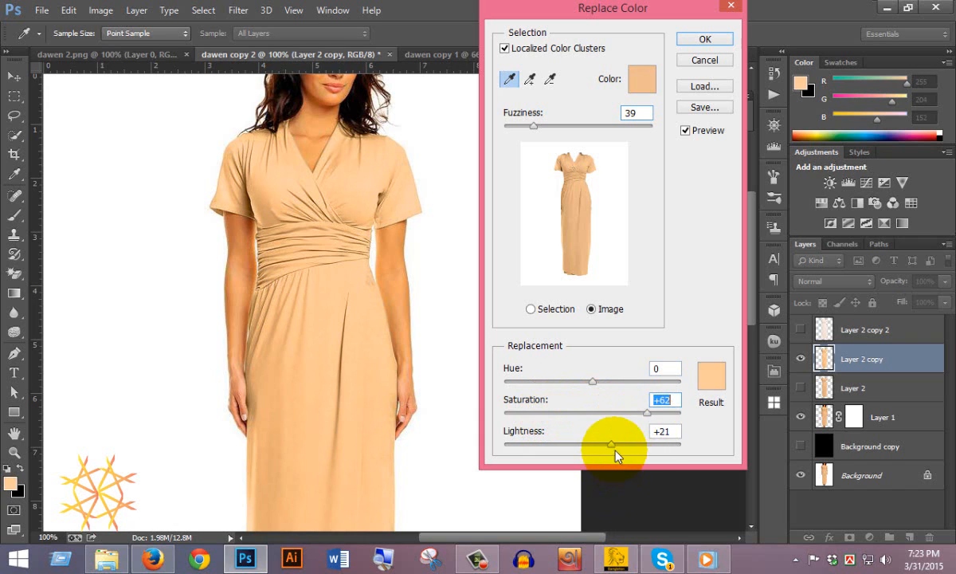
drag(619, 447, 673, 448)
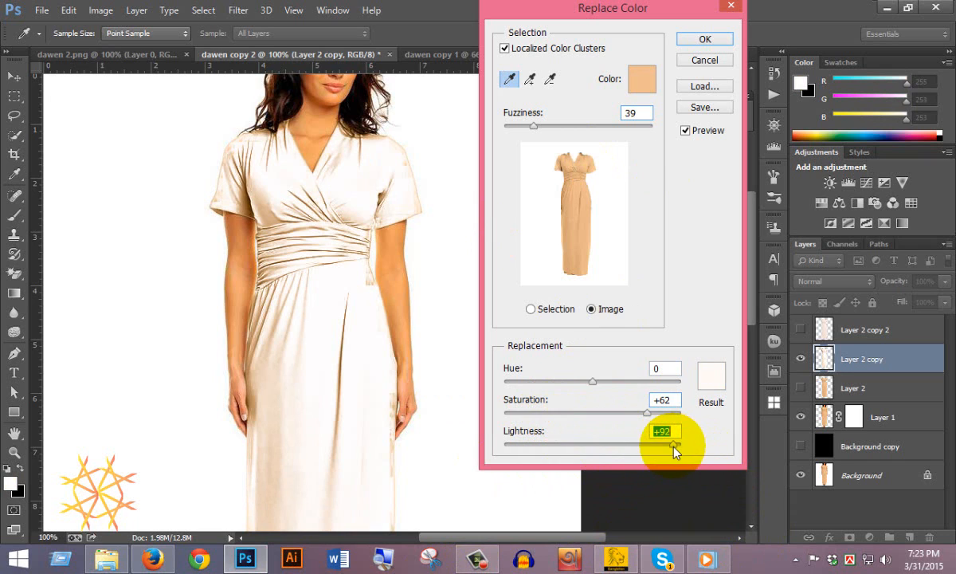
drag(647, 412, 634, 418)
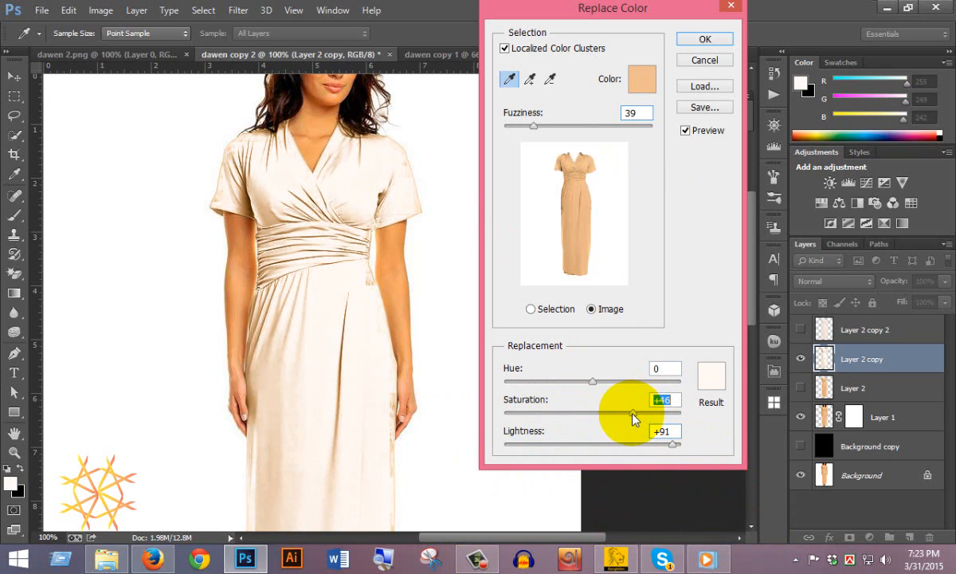
Set the replacement hue to -162 and the fuzziness to 89, and apply Replace Color to the dress.
drag(591, 383, 511, 386)
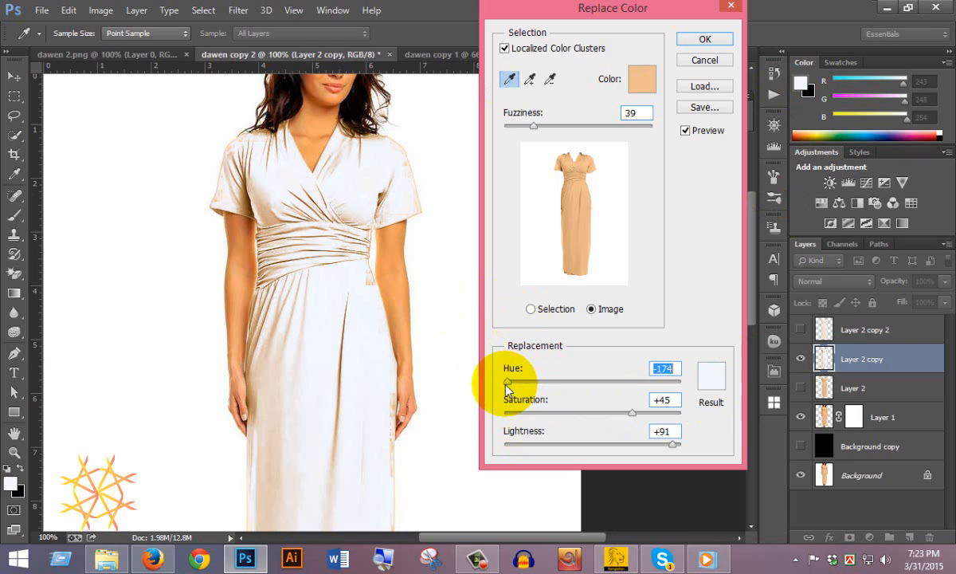
drag(511, 383, 515, 388)
drag(532, 126, 572, 132)
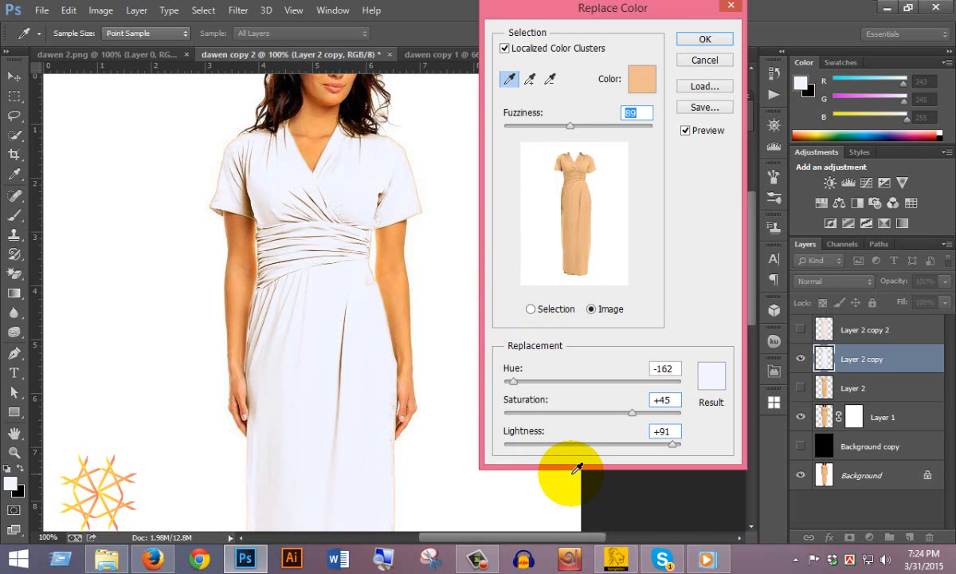
click(708, 39)
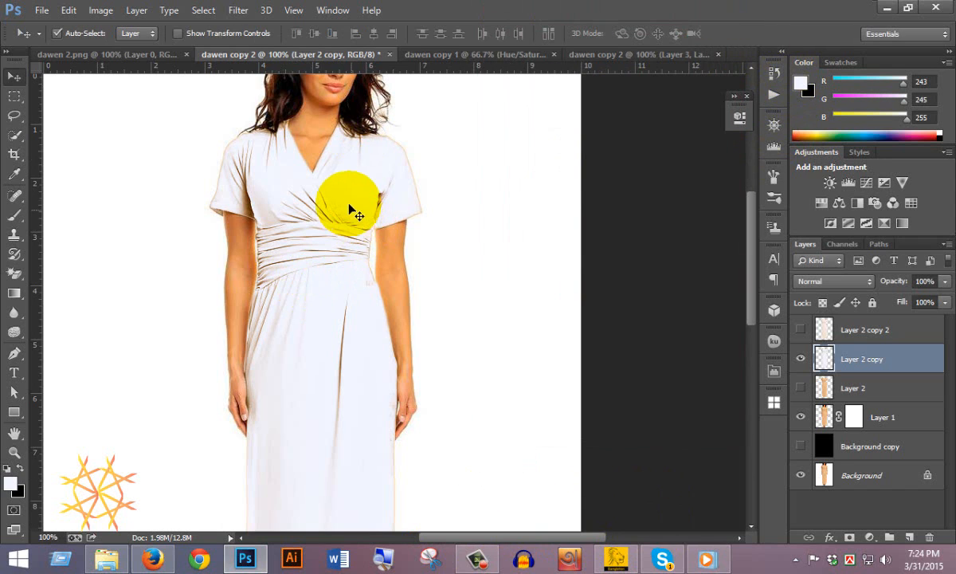
Compare the replaced dress colour with the masked Layer 3 version and the Hue/Saturation version in the other documents, ending on the Replace Color document.
scroll(271, 160, down, 2)
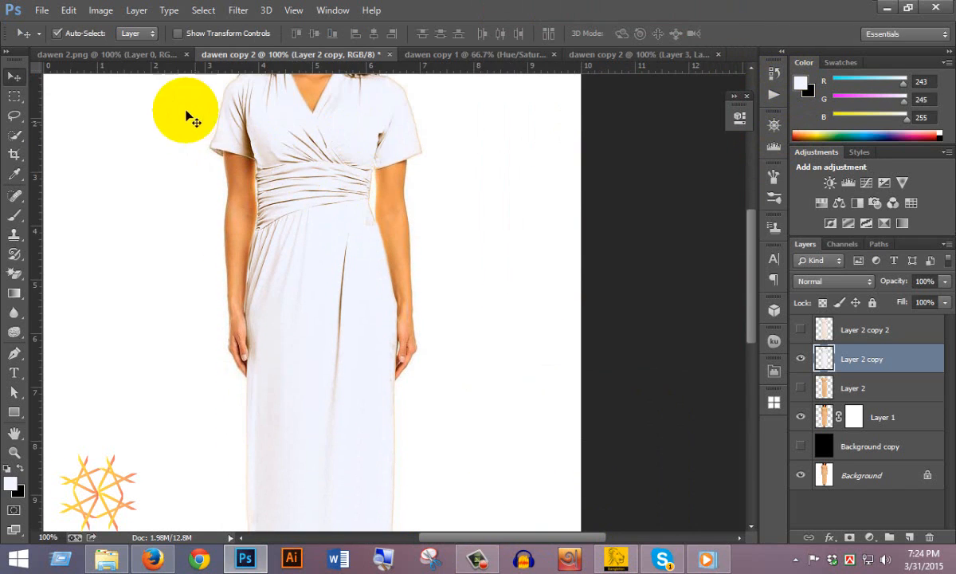
click(593, 51)
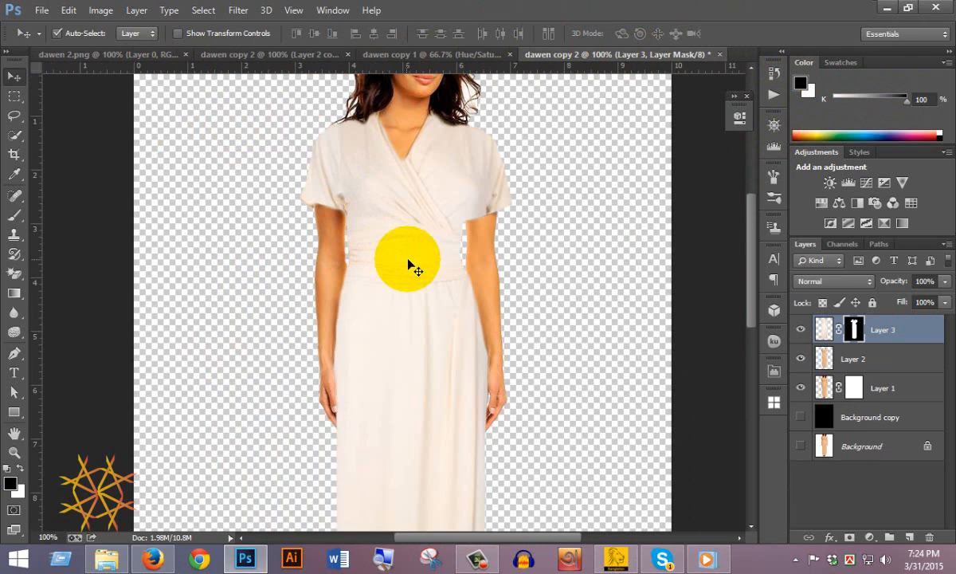
scroll(410, 259, down, 2)
scroll(413, 263, down, 6)
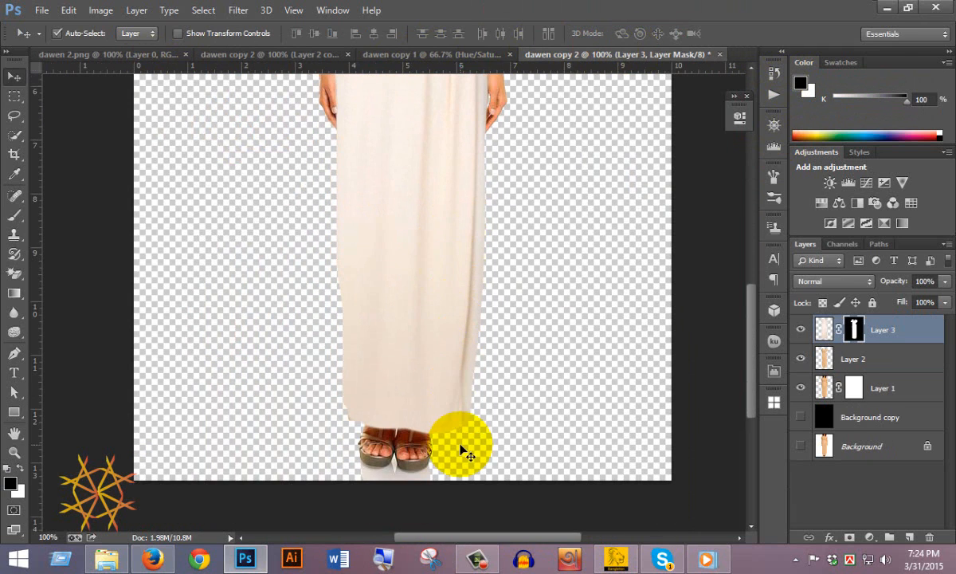
scroll(466, 429, up, 10)
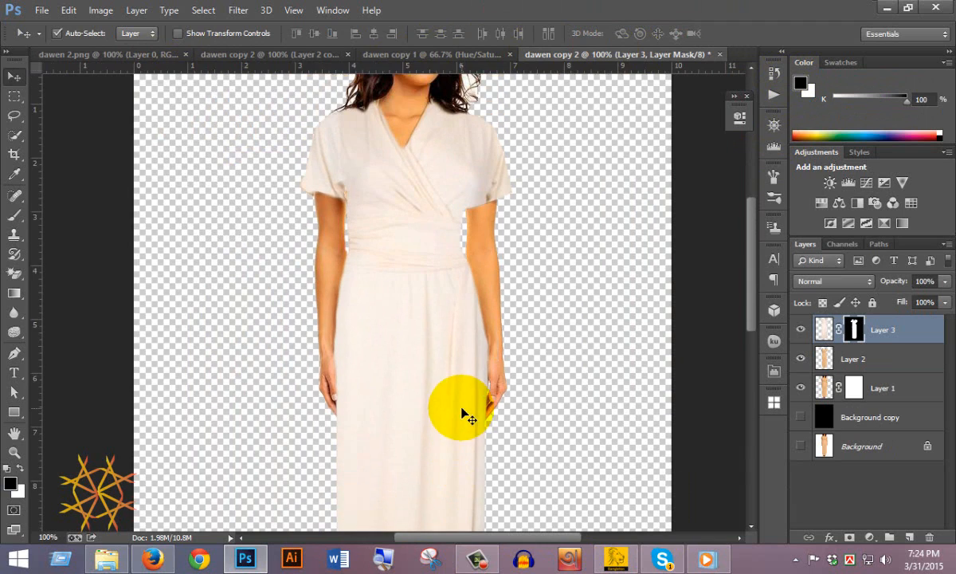
click(420, 56)
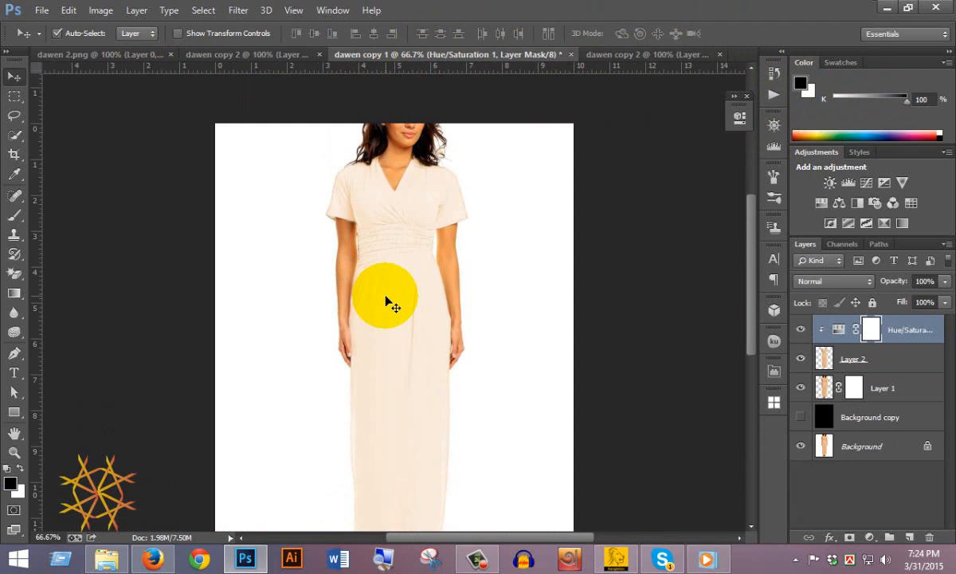
click(250, 52)
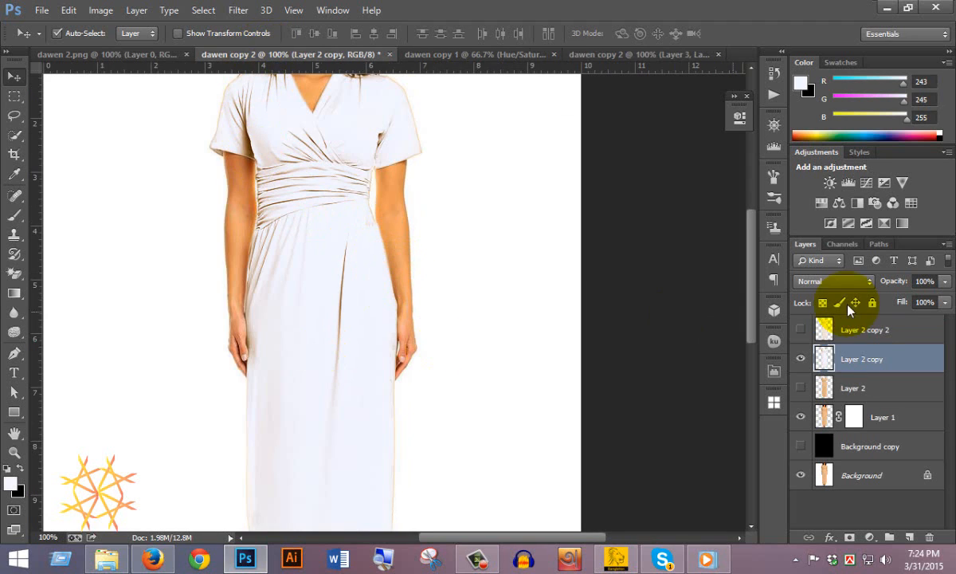
Show the colour-matched Layer 2 copy 2 over the Replace Color result.
click(801, 329)
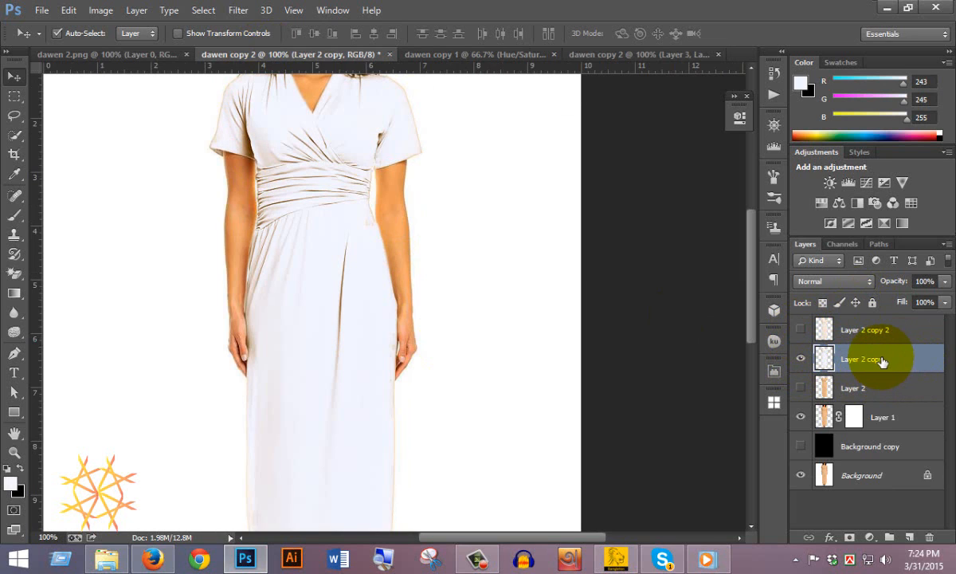
click(800, 331)
scroll(350, 269, up, 1)
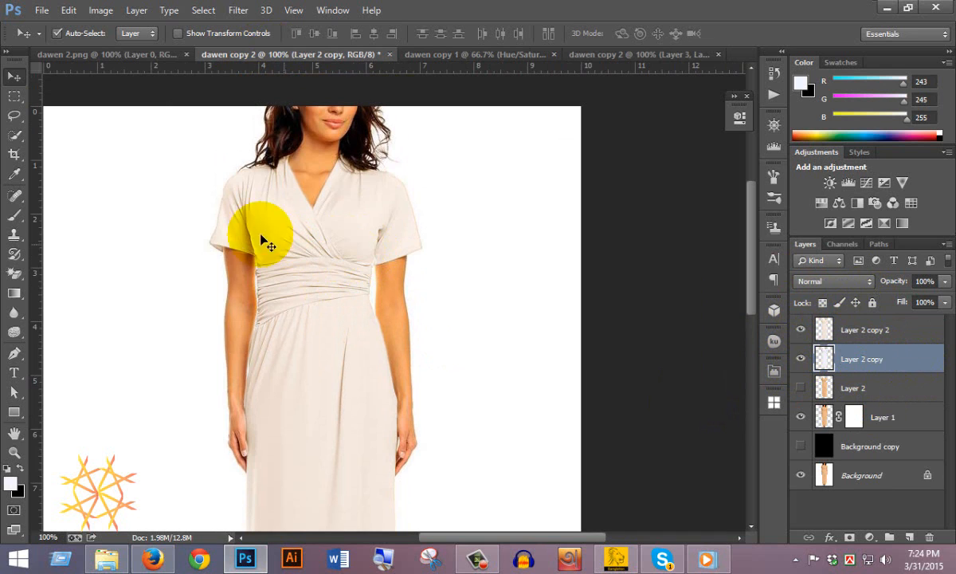
Compare the colour-matched dress with the masked Layer 3 version and the source dress in dawen 2.png, ending on the colour-matched document.
click(622, 54)
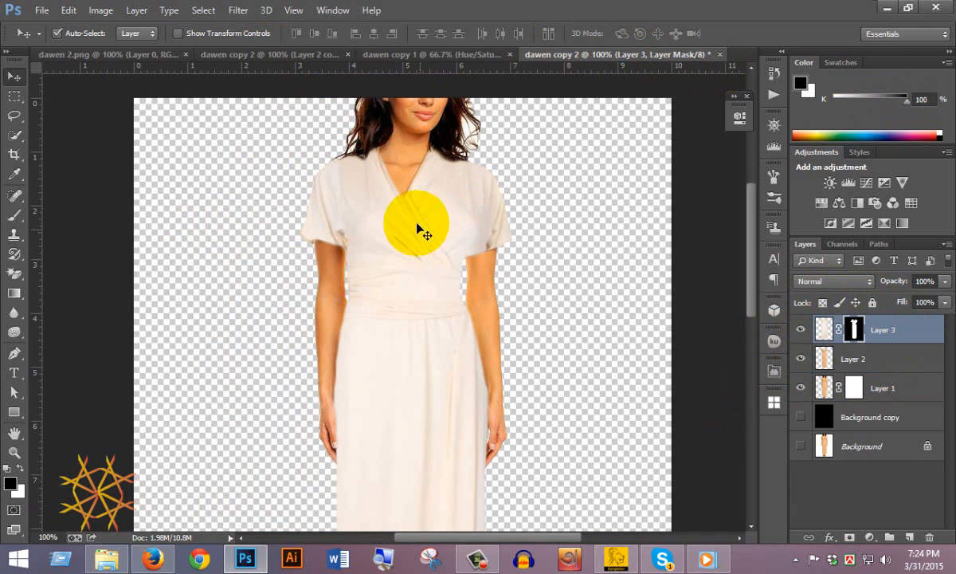
scroll(391, 312, down, 3)
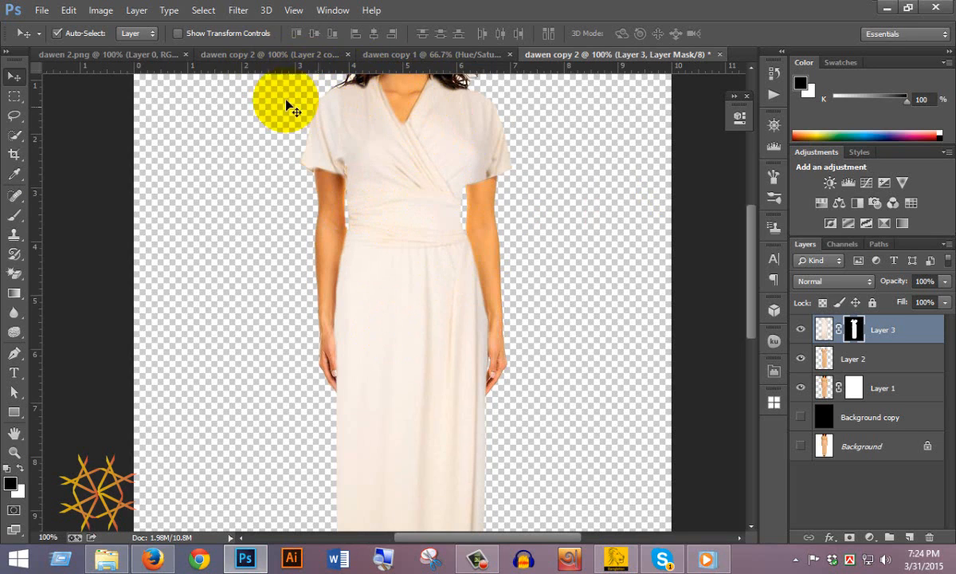
click(81, 54)
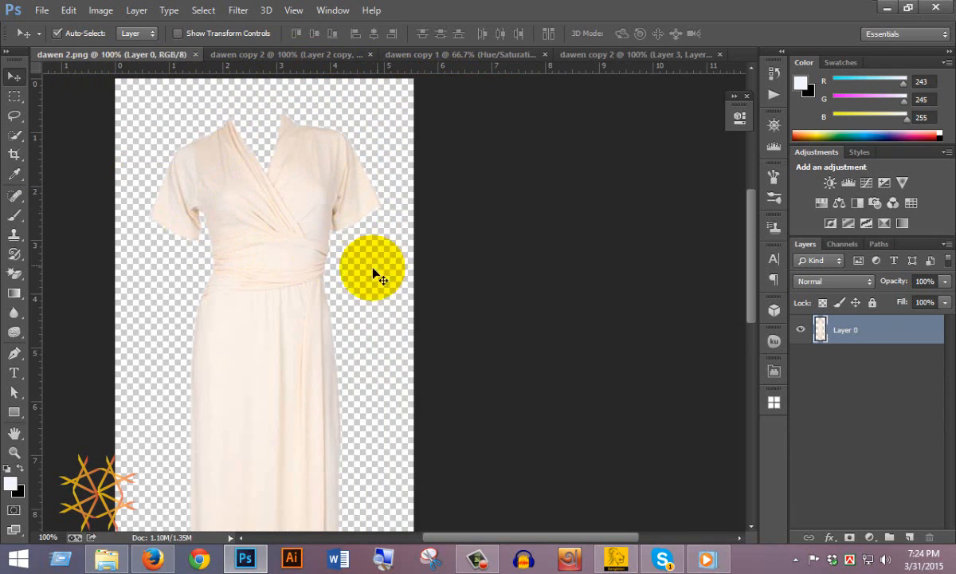
click(231, 52)
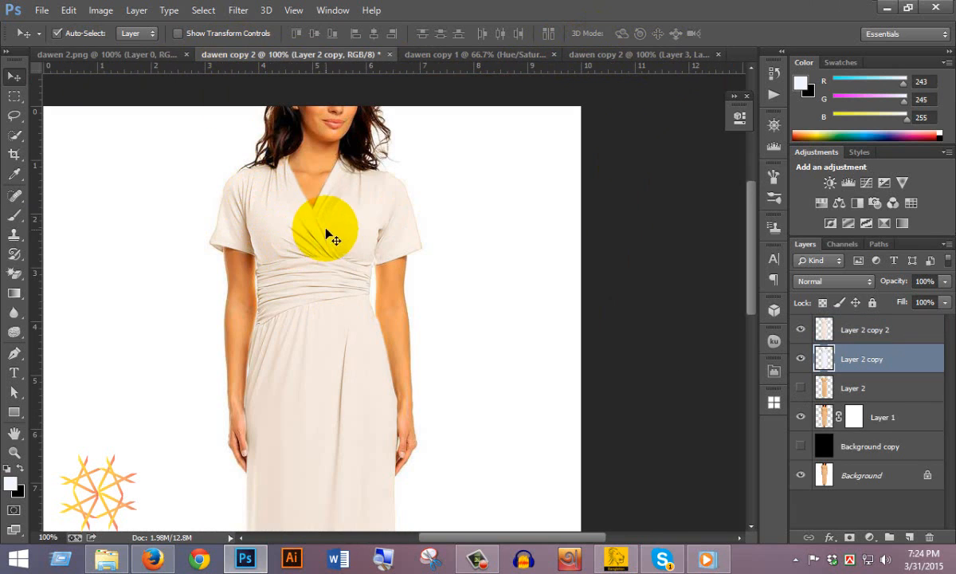
click(100, 11)
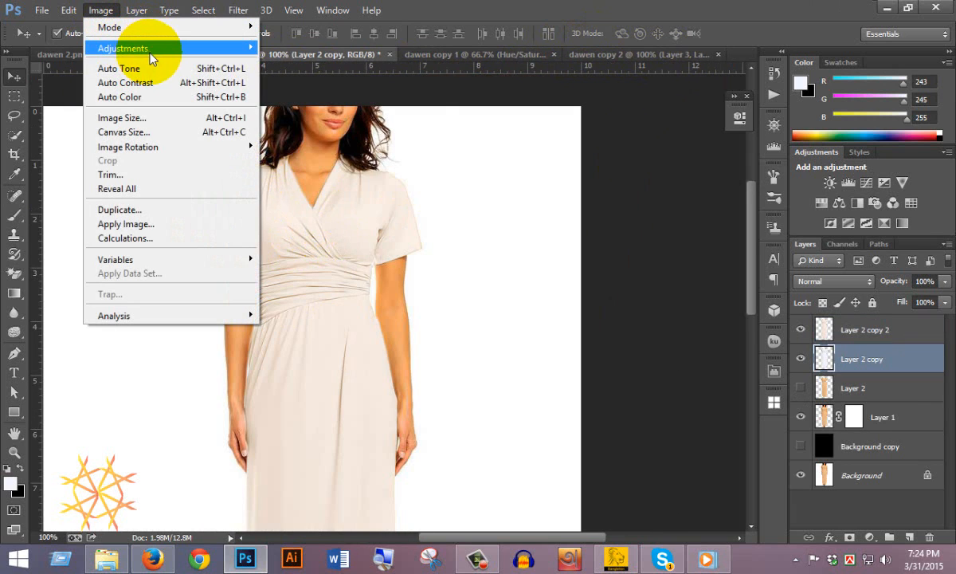
mouse_move(145, 47)
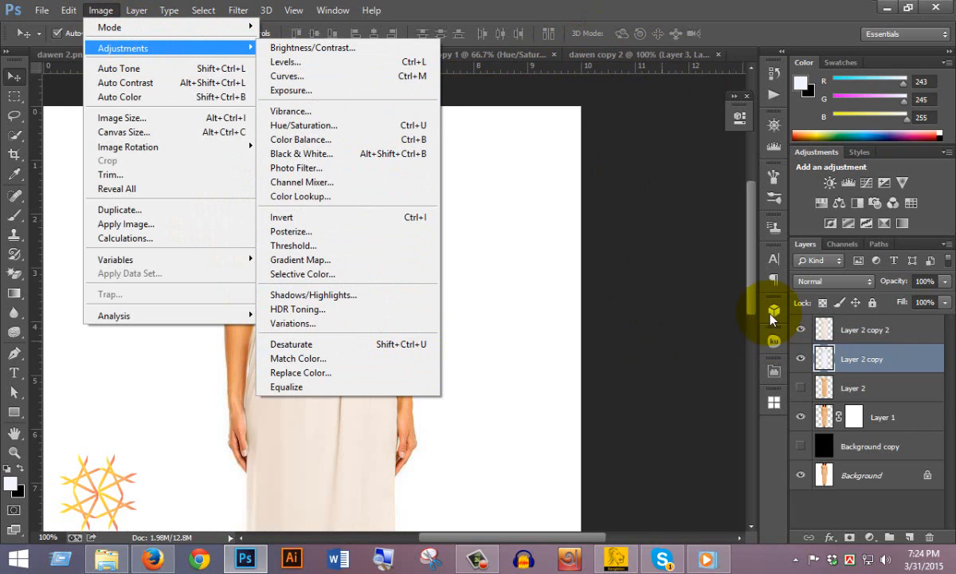
click(725, 295)
click(849, 538)
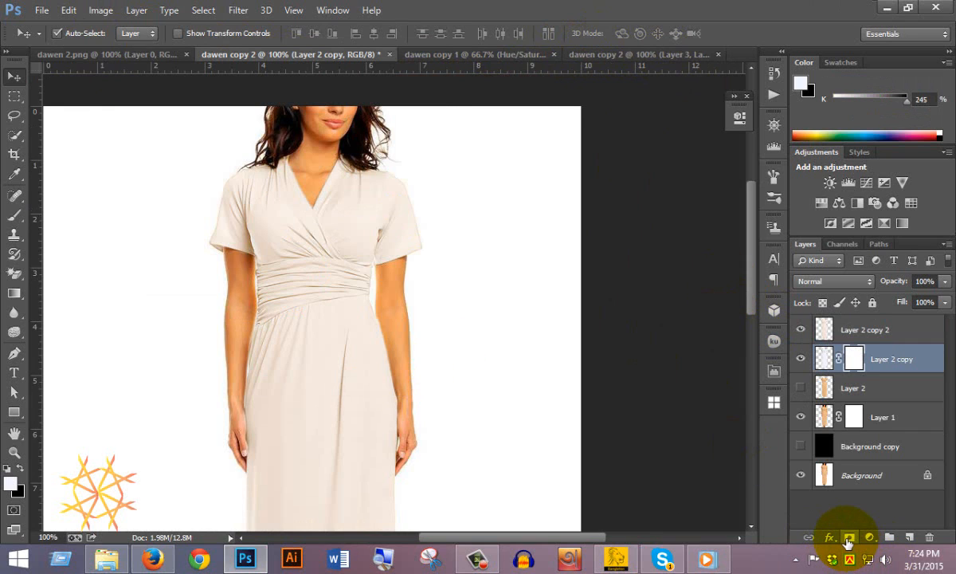
key(ctrl+z)
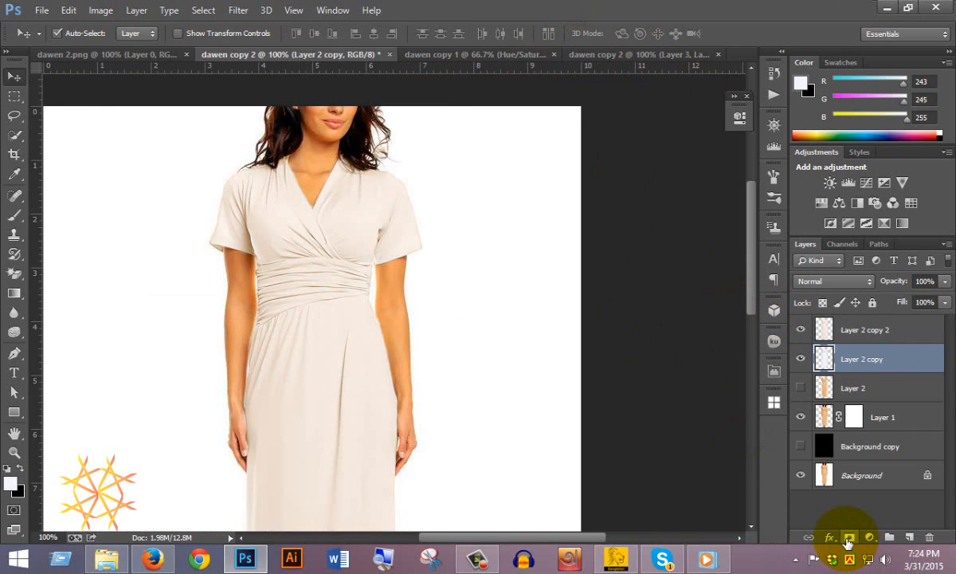
click(870, 538)
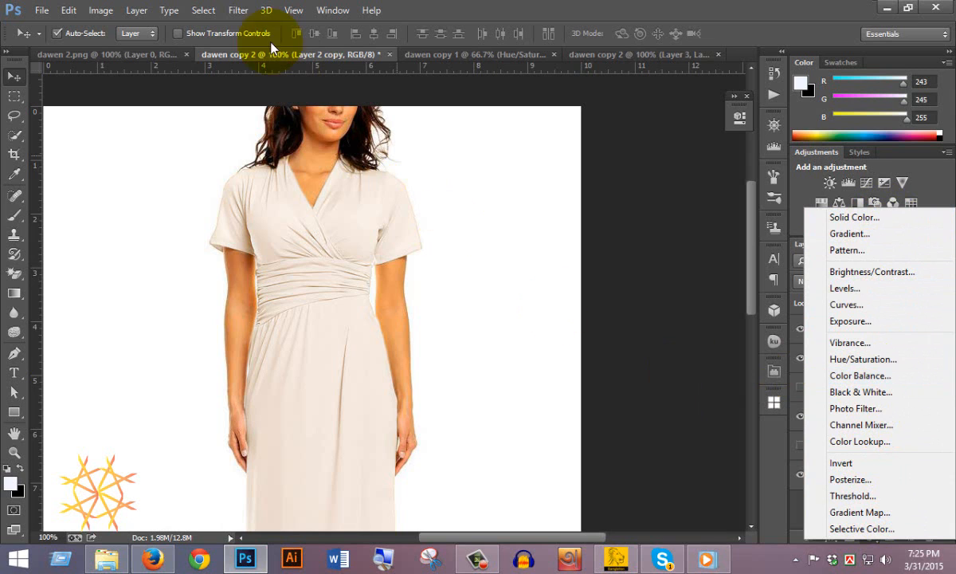
Try Selective Color on Layer 2 copy with cyan at -13% in the Cyans range, and discard the adjustment.
click(99, 9)
click(100, 10)
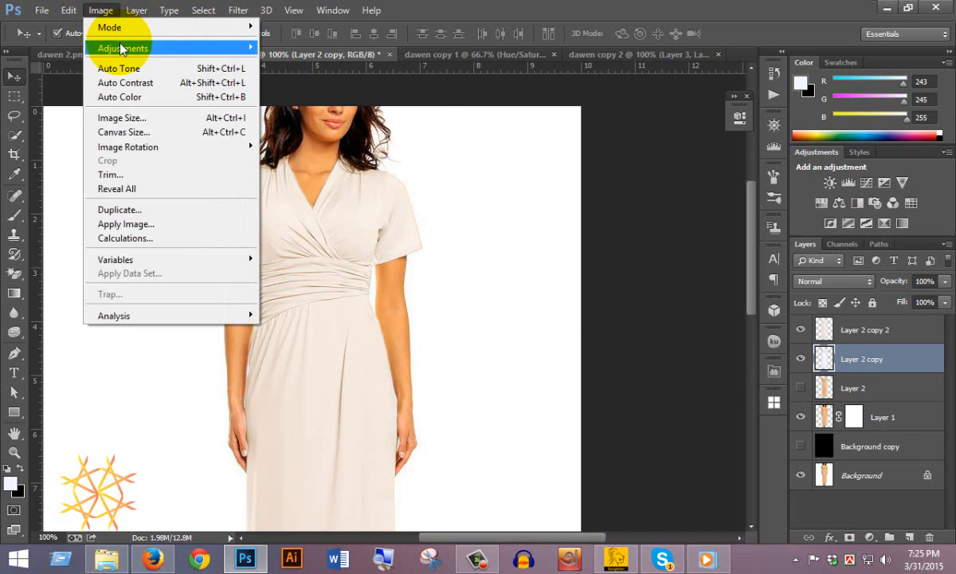
mouse_move(112, 40)
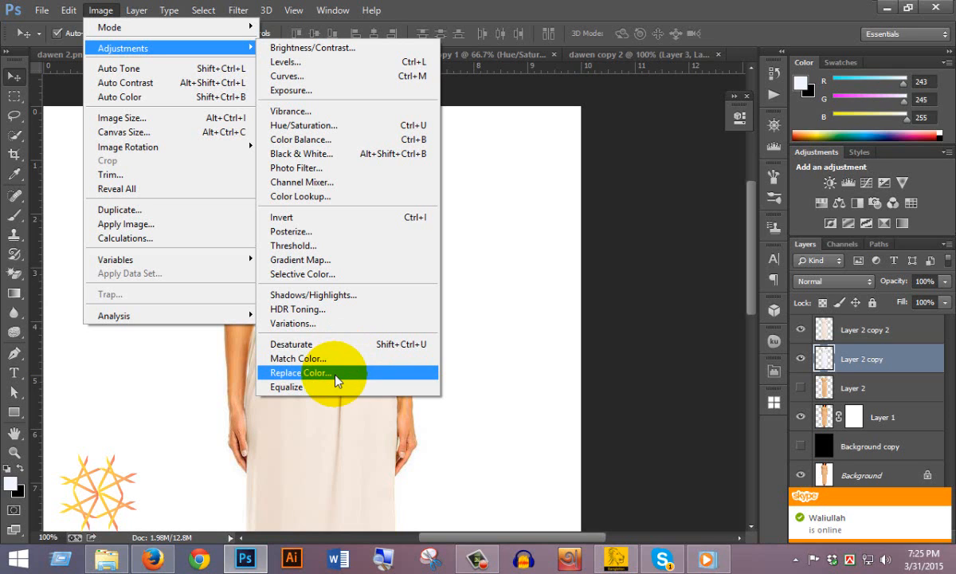
click(355, 274)
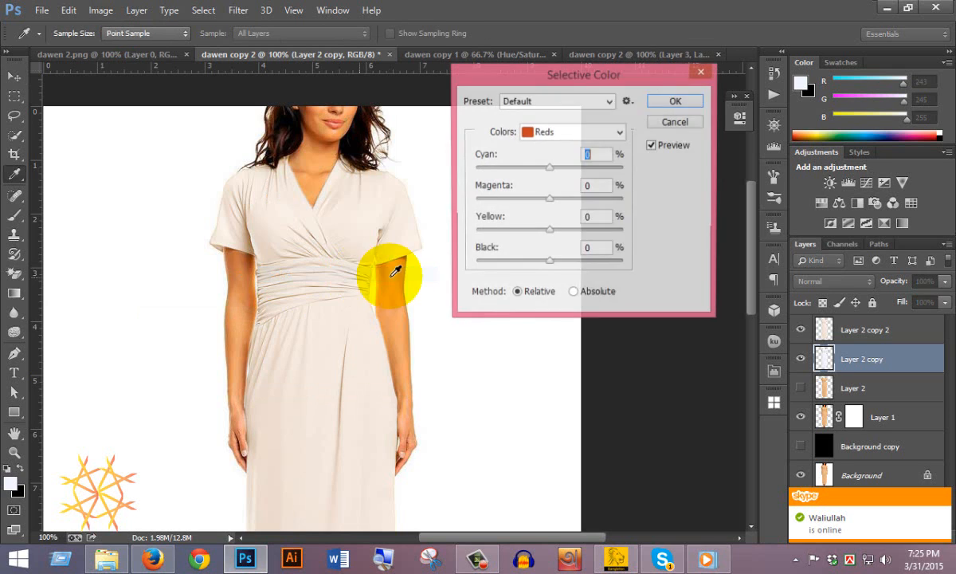
drag(539, 82, 582, 78)
click(597, 127)
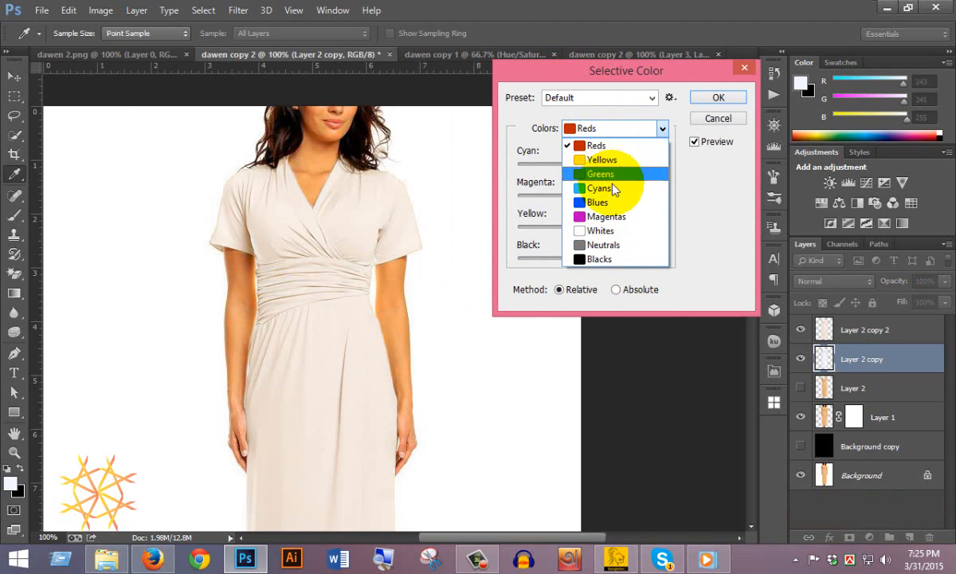
click(613, 189)
mouse_move(590, 163)
mouse_down()
mouse_move(529, 175)
mouse_move(604, 166)
mouse_move(582, 165)
mouse_up()
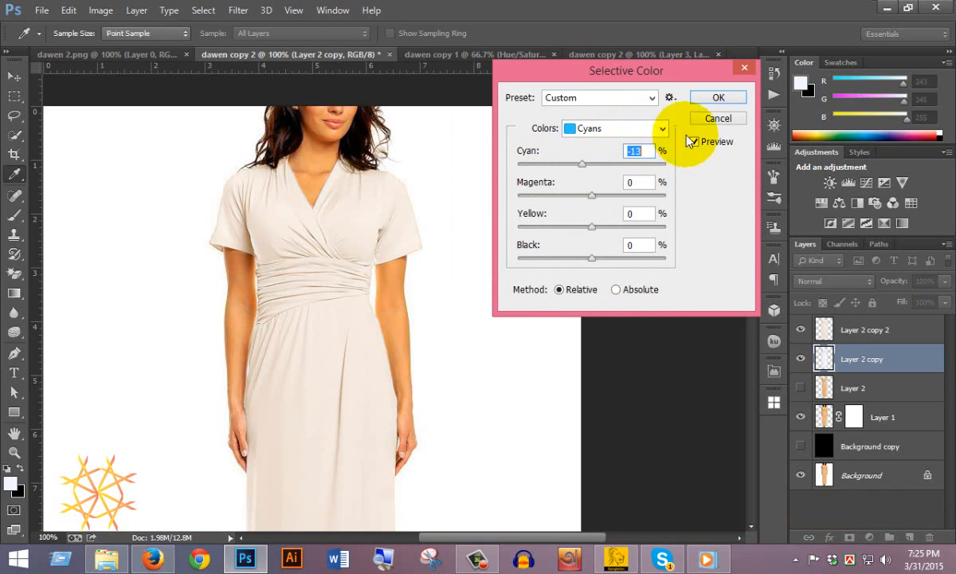
click(716, 118)
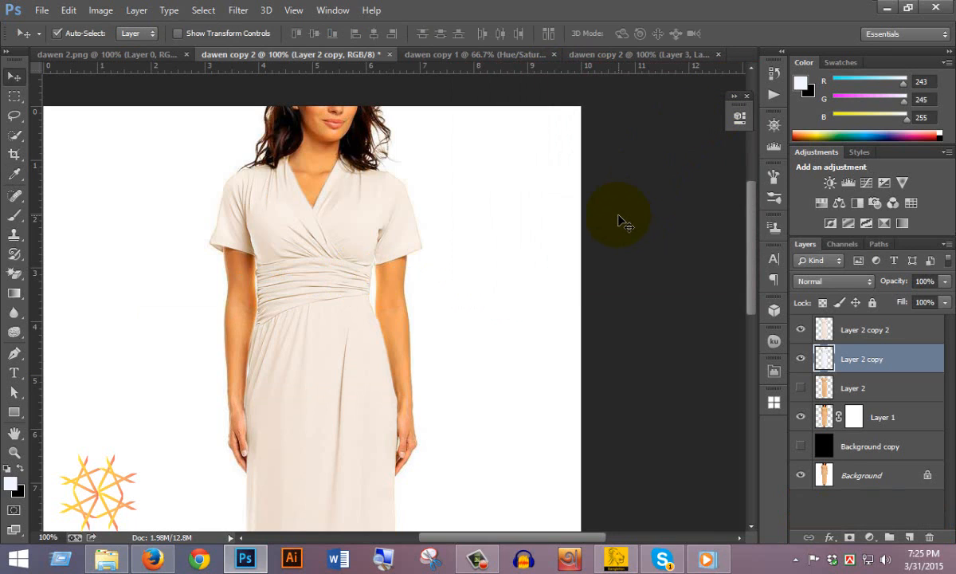